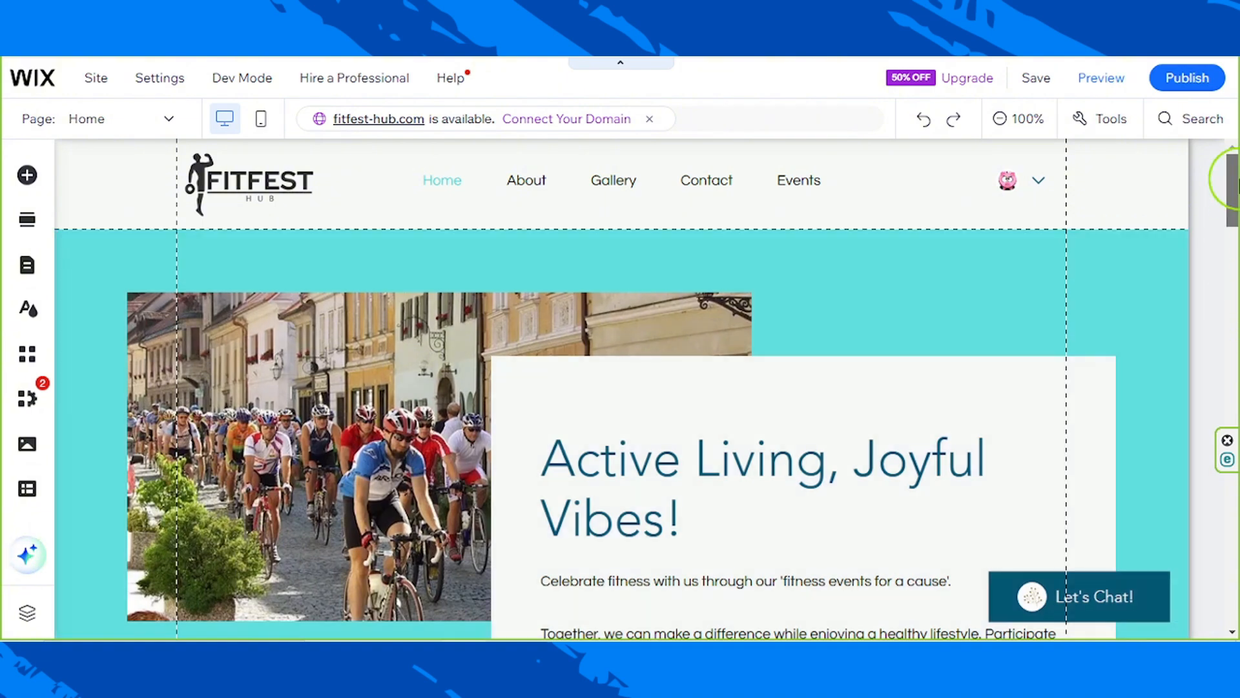
# Look over the Home page and open the Contact page for editing
pyautogui.moveTo(1233, 186); pyautogui.dragTo(1189, 587)
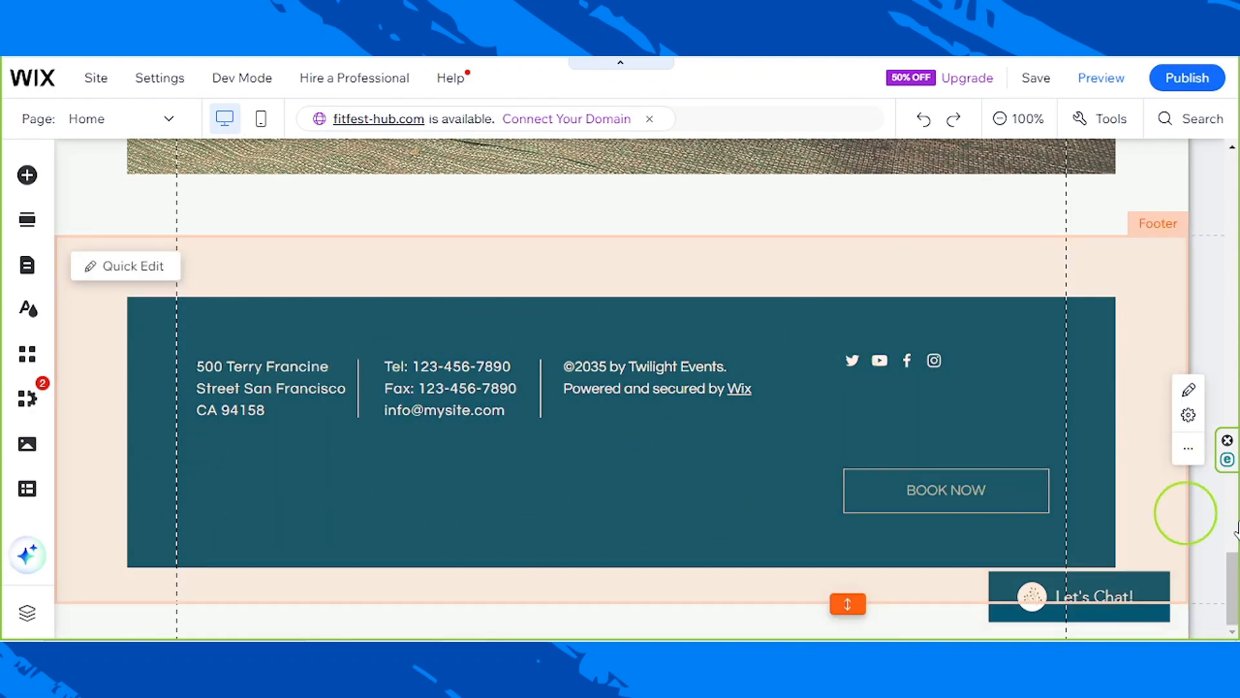
pyautogui.moveTo(1233, 574); pyautogui.dragTo(1230, 145)
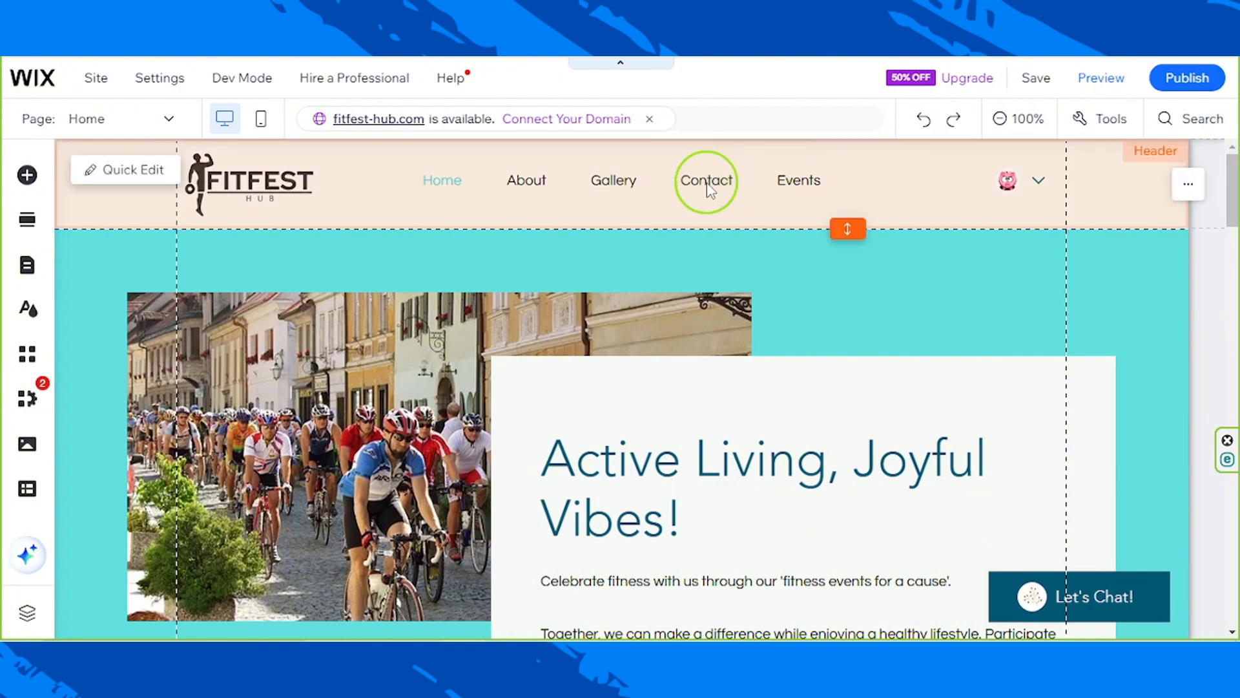
pyautogui.click(25, 268)
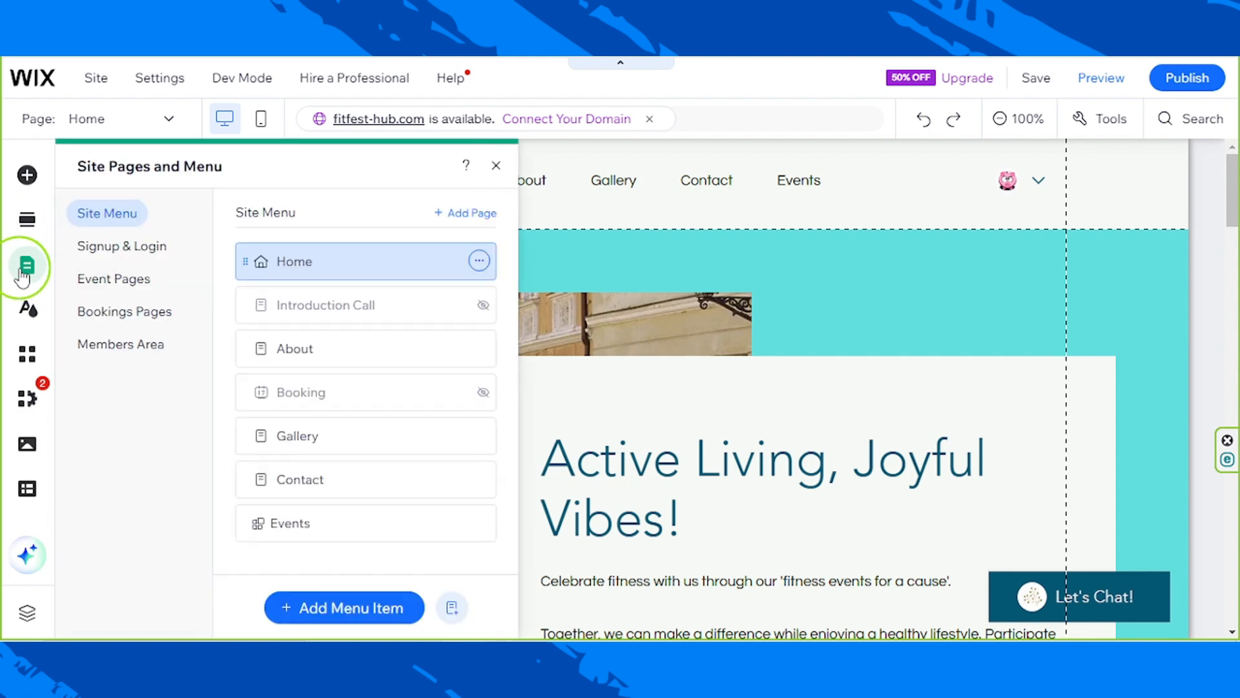
pyautogui.click(321, 480)
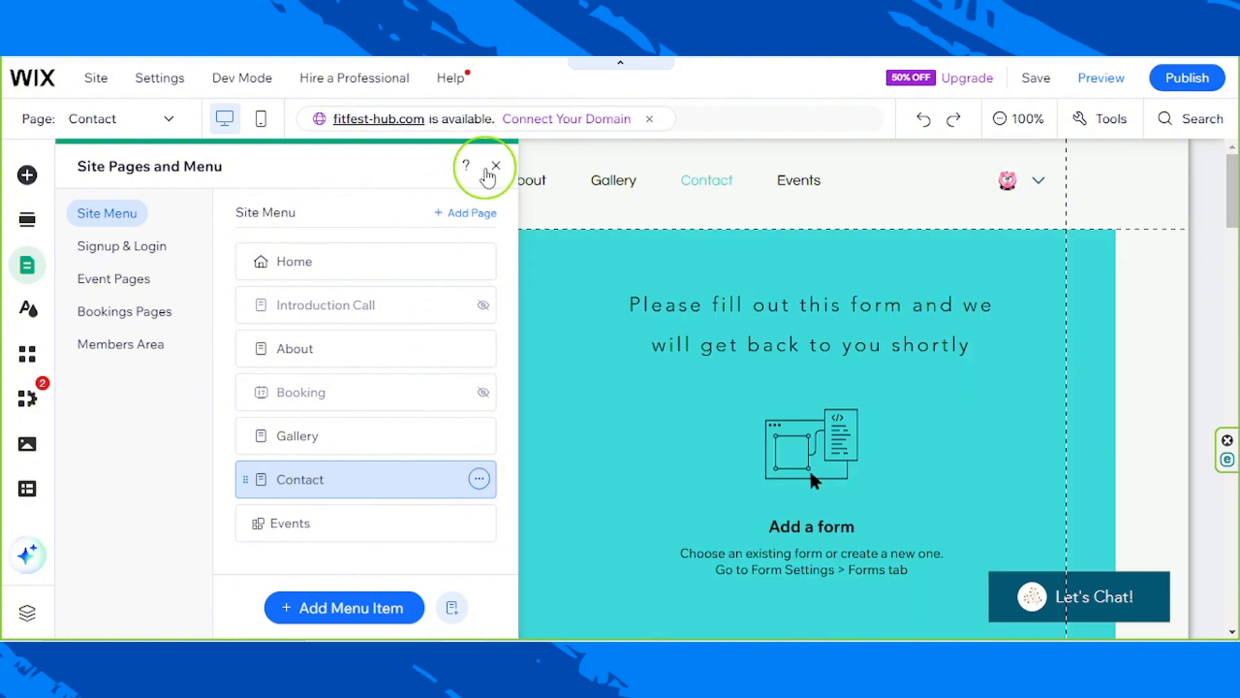
pyautogui.click(496, 167)
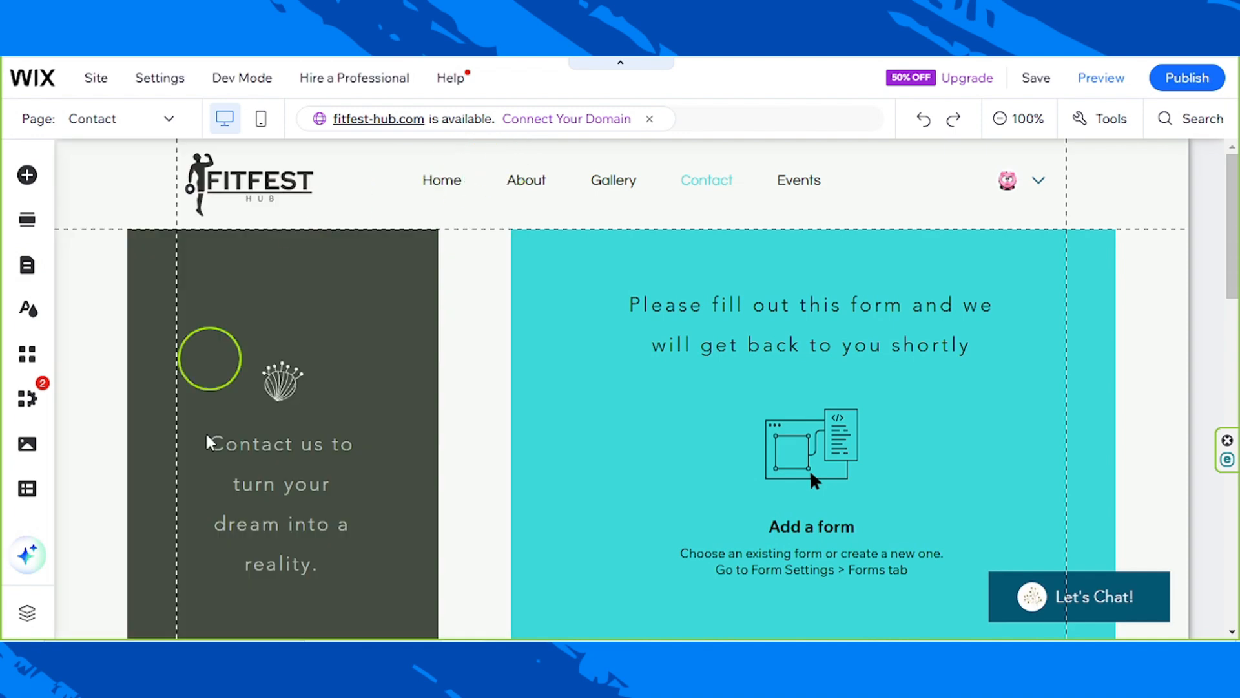
# Examine the Contact page's sections, from the form area through the business info down to the footer
pyautogui.scroll(-10, 789, 633)
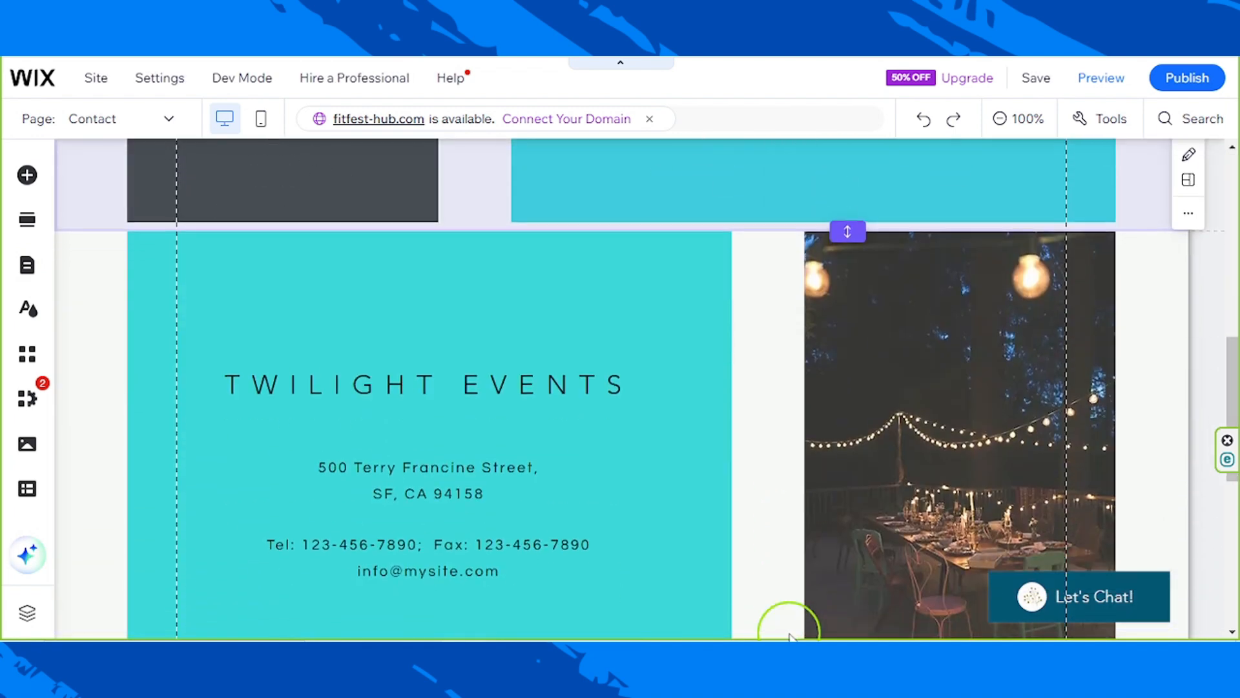
pyautogui.scroll(-5, 789, 636)
pyautogui.scroll(-2, 789, 636)
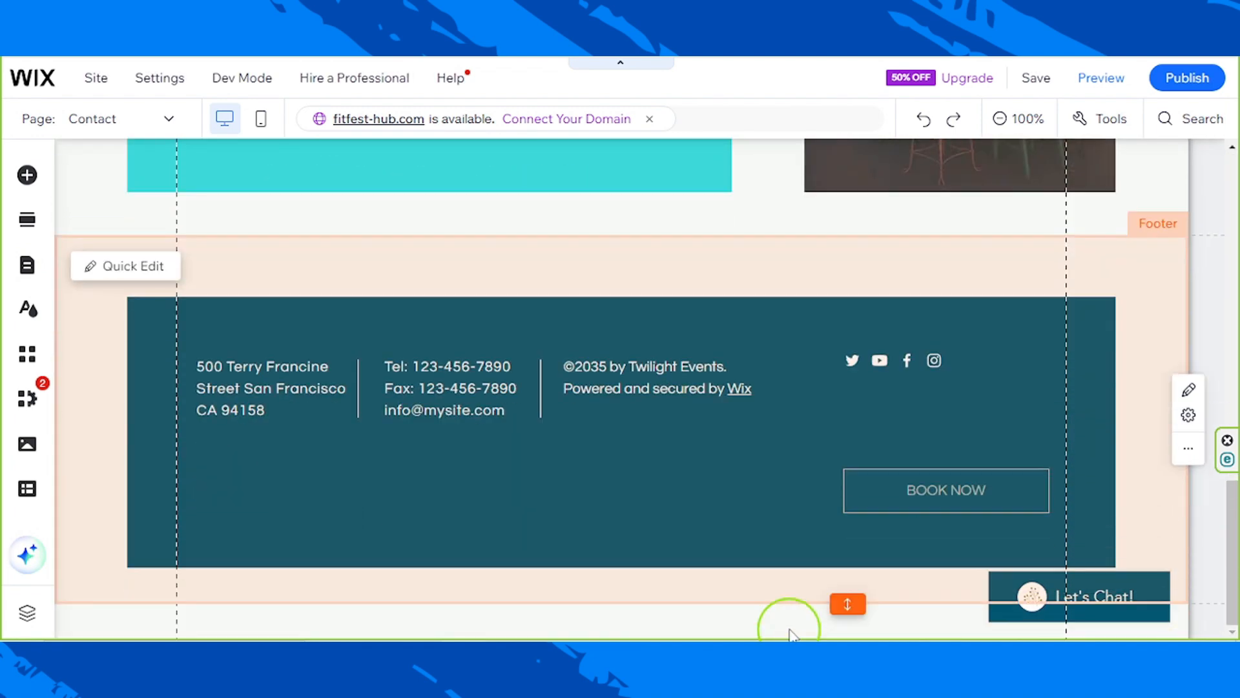
pyautogui.scroll(5, 791, 634)
pyautogui.scroll(10, 791, 634)
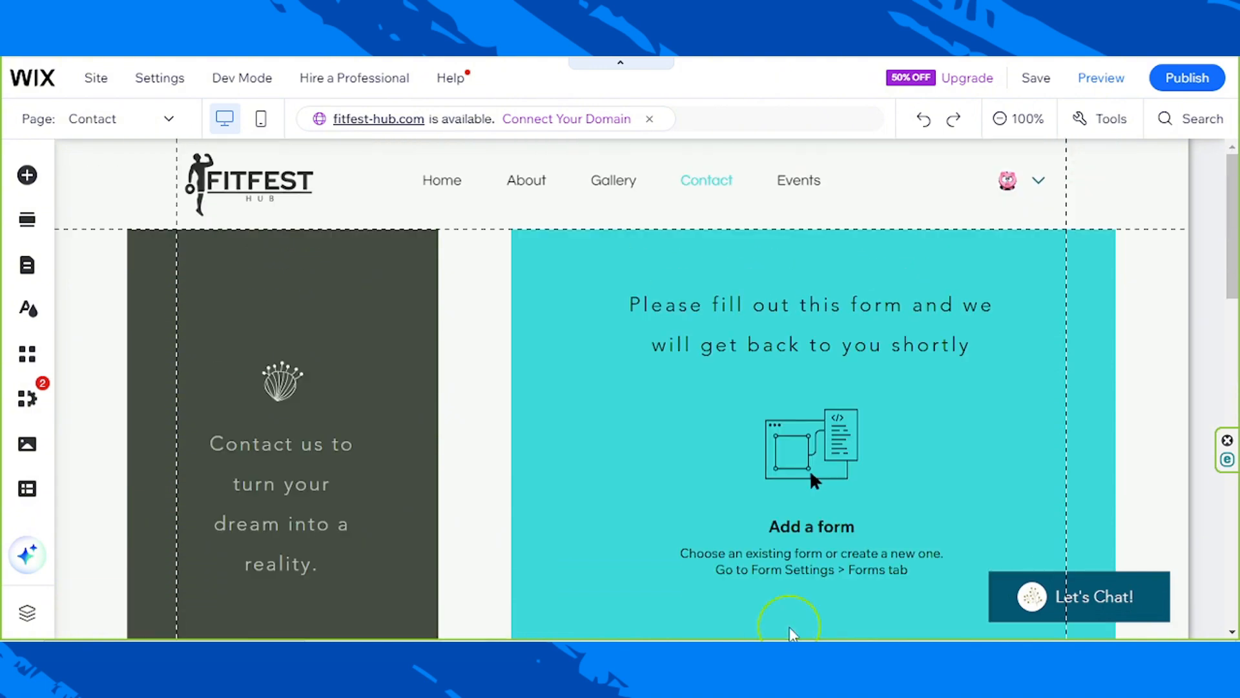
pyautogui.scroll(-10, 789, 633)
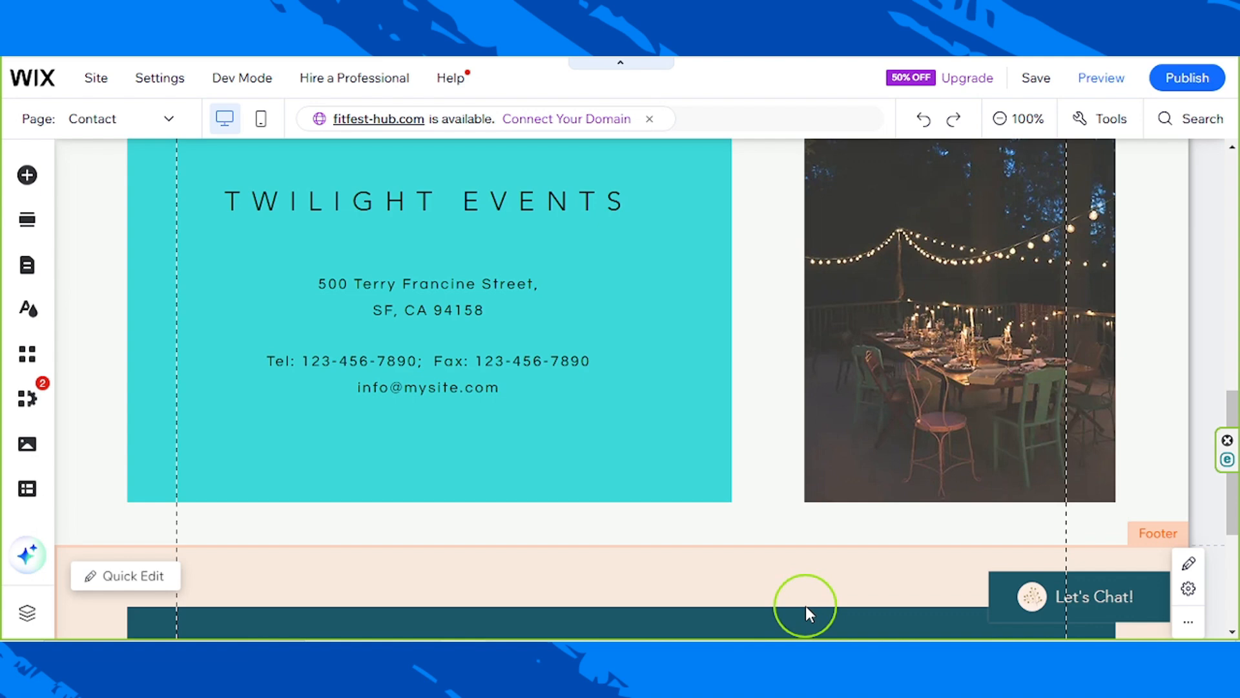
pyautogui.scroll(3, 799, 437)
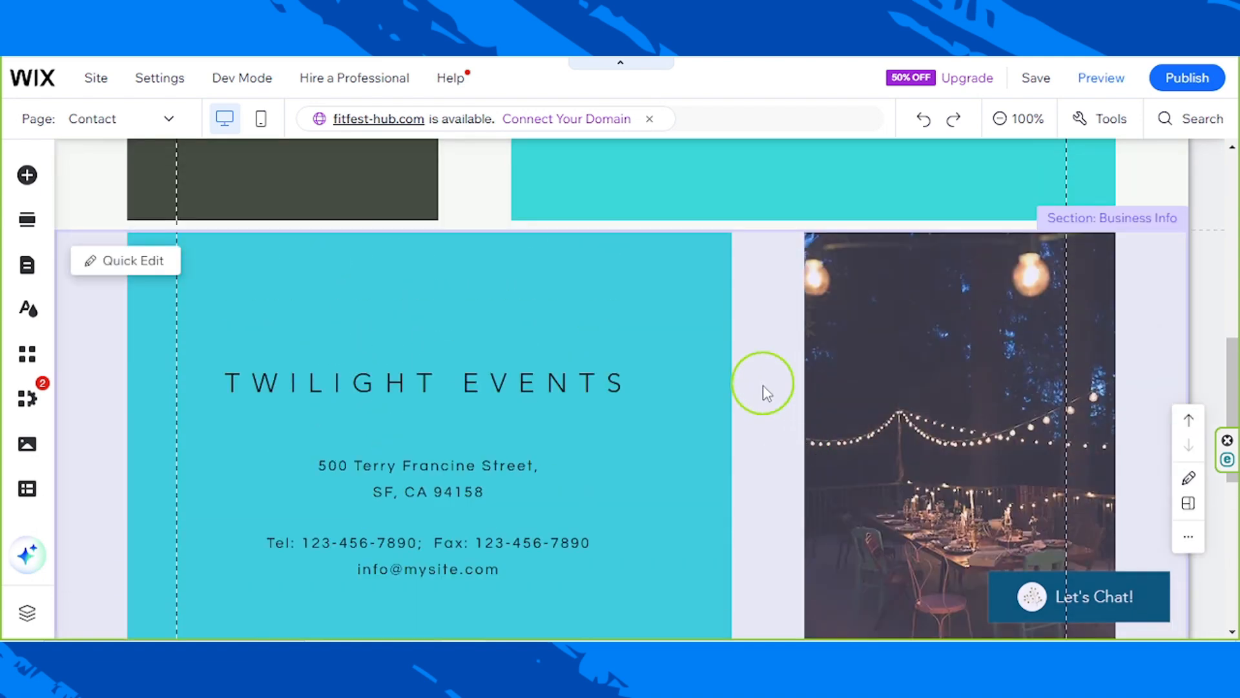
pyautogui.scroll(-5, 708, 556)
pyautogui.scroll(4, 763, 335)
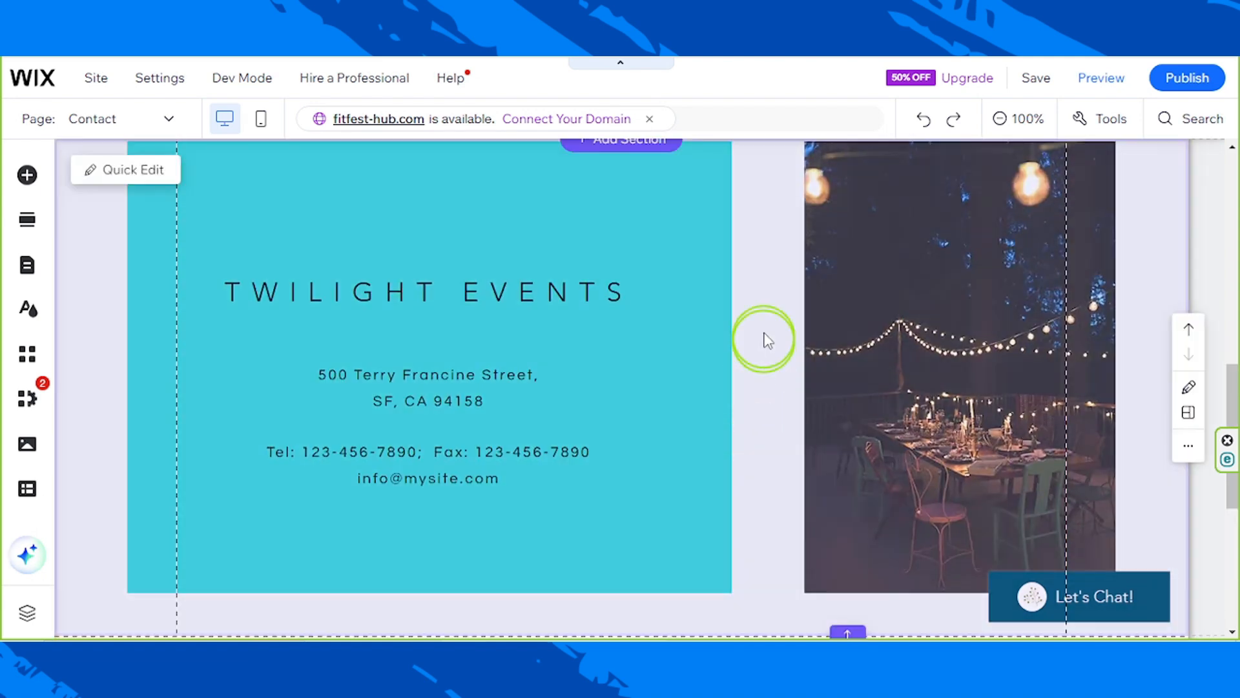
# Delete the Business Info section from the Contact page
pyautogui.scroll(3, 764, 321)
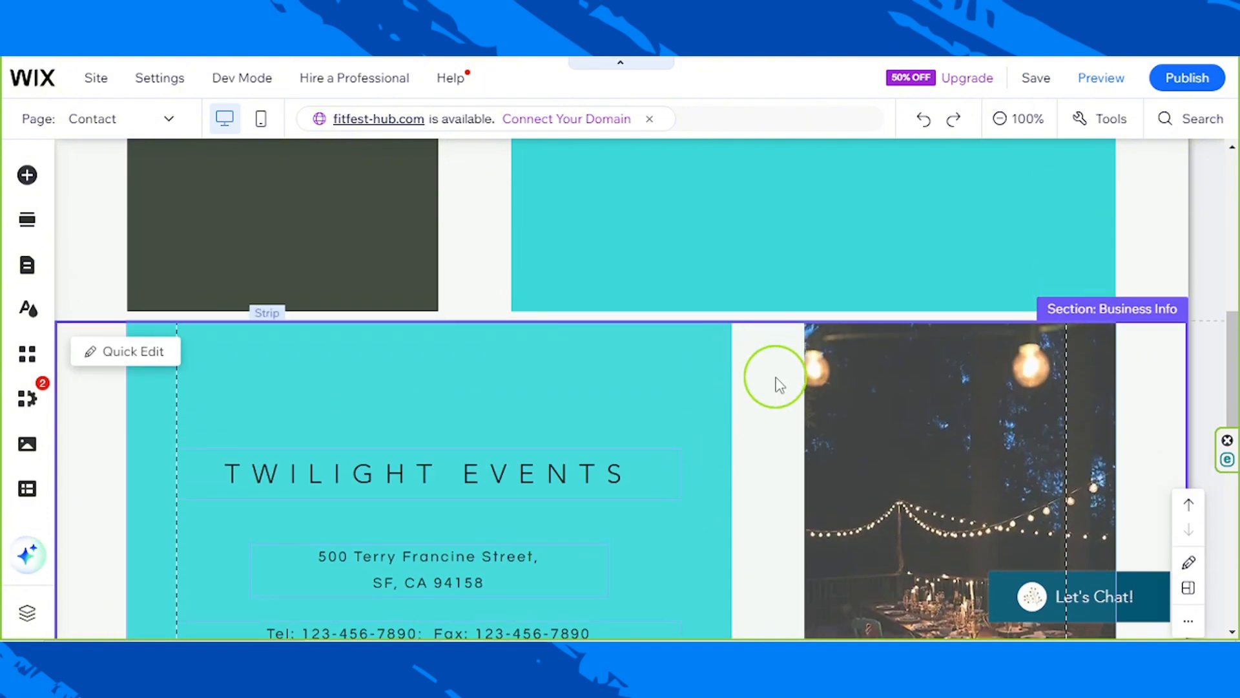
pyautogui.press('Delete')
pyautogui.click(260, 447)
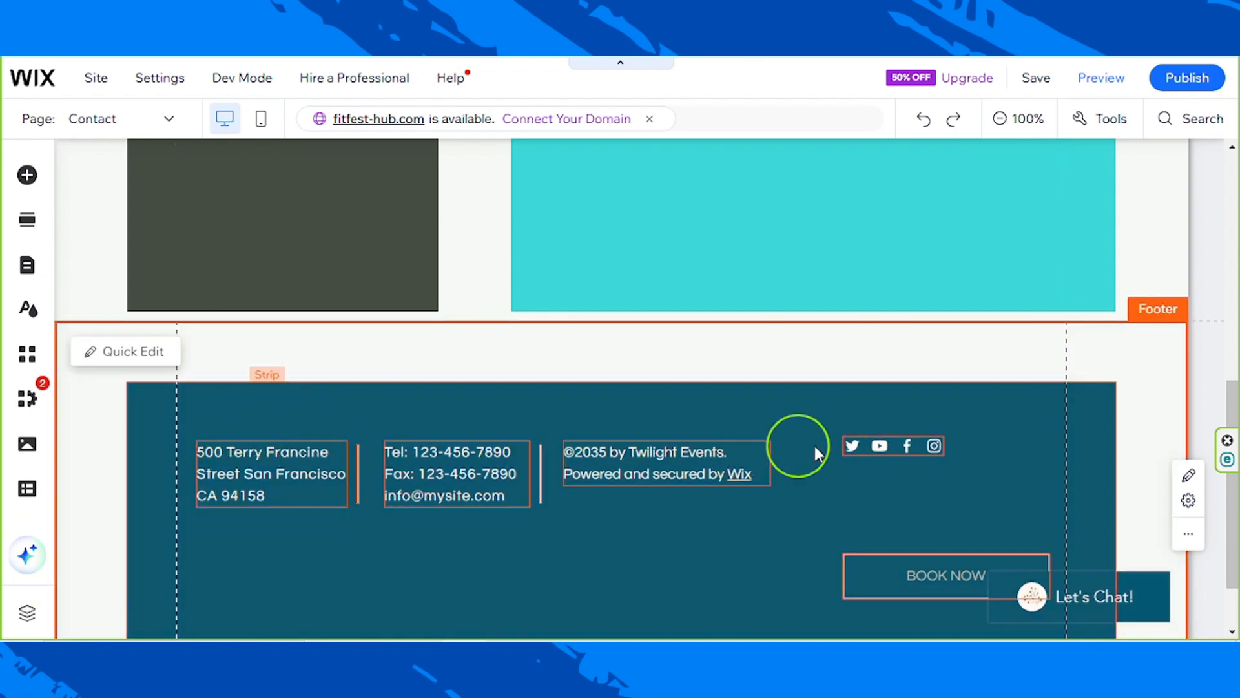
# Move the footer's dark blue strip up to sit near the footer's upper edge
pyautogui.scroll(-1, 593, 537)
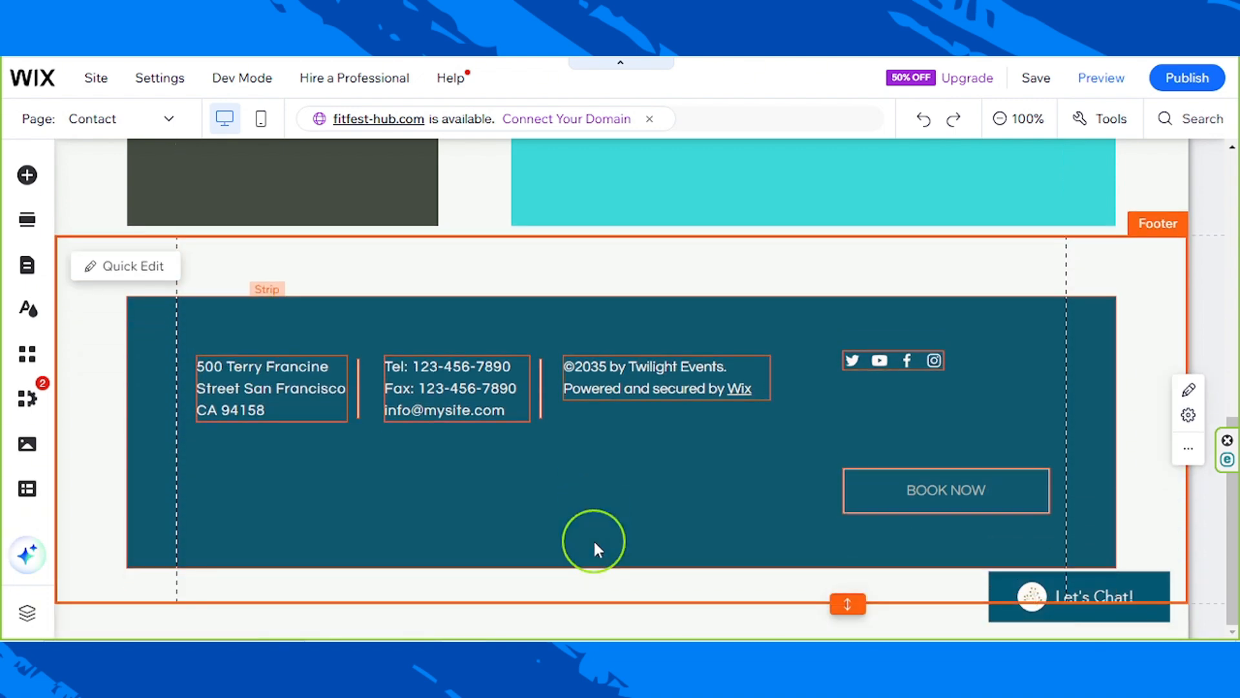
pyautogui.click(591, 468)
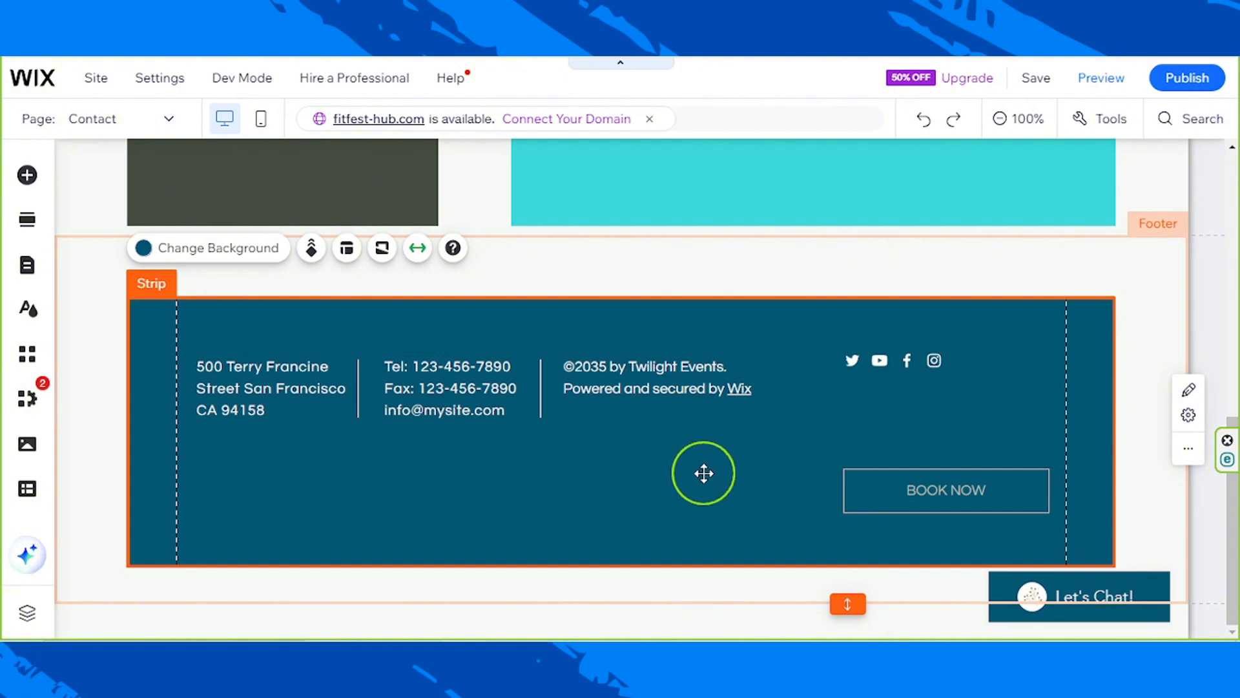
pyautogui.moveTo(595, 452); pyautogui.dragTo(479, 436)
# Move the address text, the phone and e-mail text and their two divider lines lower in the footer strip, keeping them in one row
pyautogui.click(312, 348)
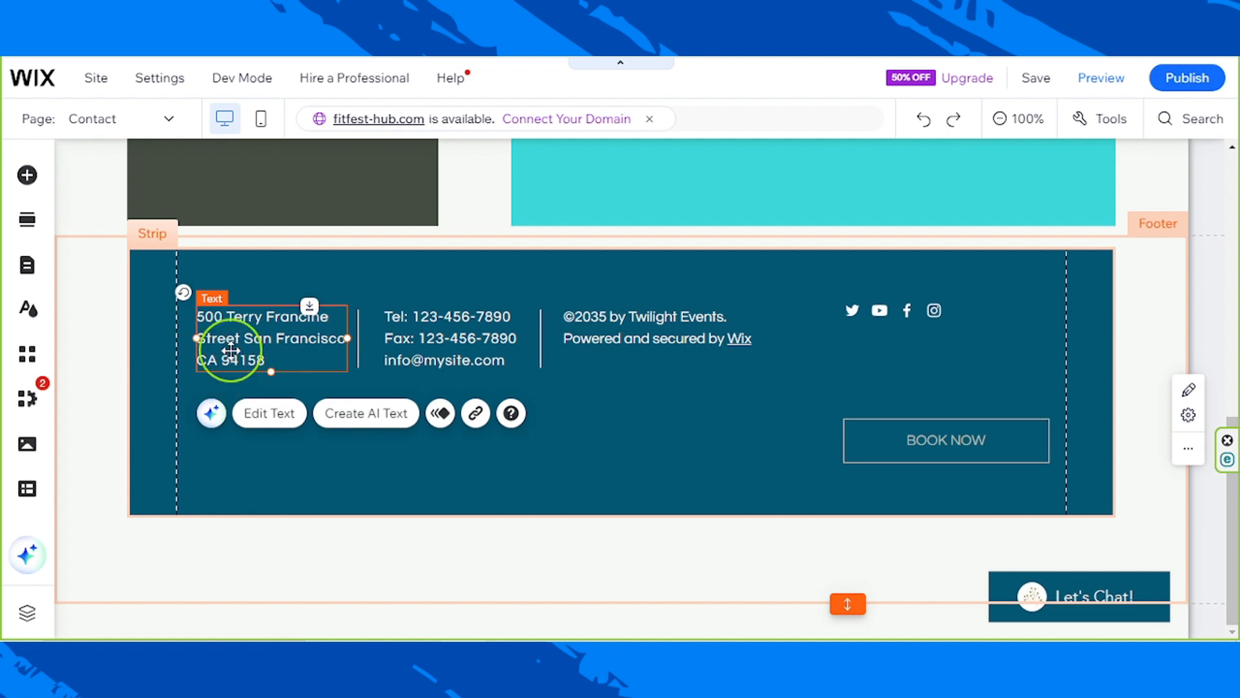
pyautogui.moveTo(230, 351); pyautogui.dragTo(231, 393)
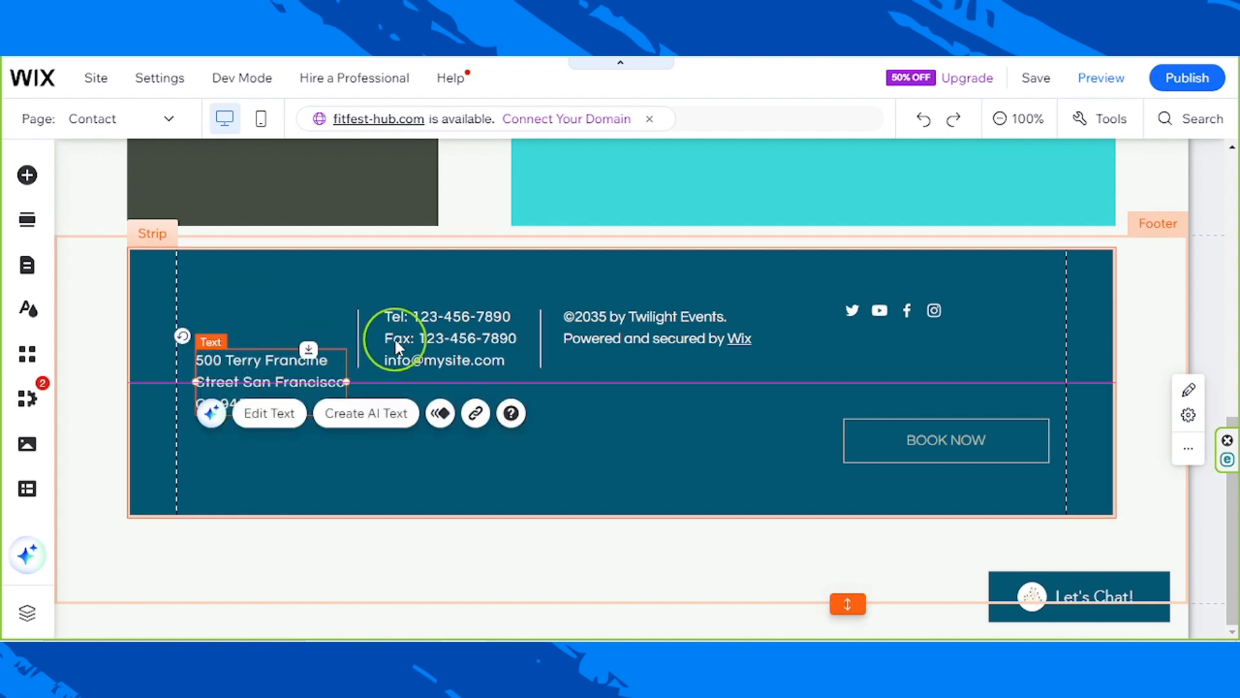
pyautogui.click(355, 338)
pyautogui.click(357, 334)
pyautogui.moveTo(357, 333); pyautogui.dragTo(360, 381)
pyautogui.moveTo(466, 340); pyautogui.dragTo(457, 384)
pyautogui.moveTo(542, 332); pyautogui.dragTo(523, 372)
pyautogui.click(353, 373)
pyautogui.moveTo(356, 373); pyautogui.dragTo(361, 373)
# Move the copyright text and the social icon bar down in the footer strip, into the row of contact details
pyautogui.moveTo(615, 339); pyautogui.dragTo(619, 382)
pyautogui.click(708, 308)
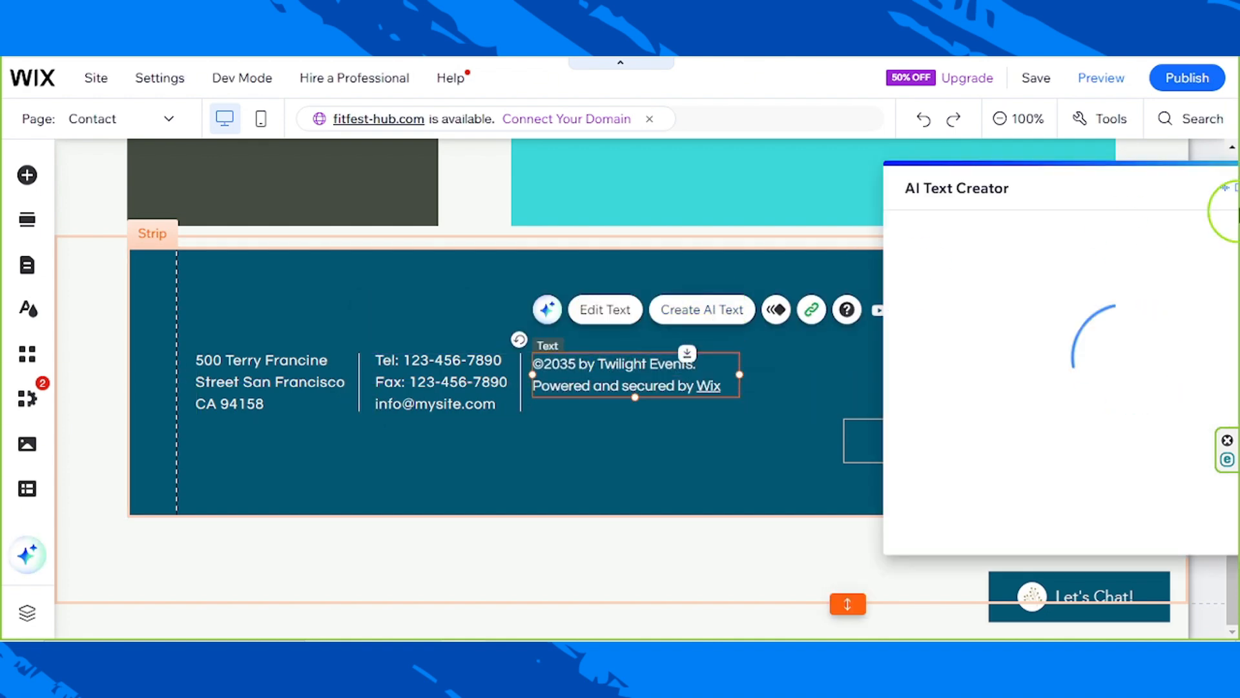
pyautogui.click(1203, 192)
pyautogui.click(718, 450)
pyautogui.click(910, 312)
pyautogui.moveTo(909, 312); pyautogui.dragTo(910, 370)
pyautogui.click(1190, 417)
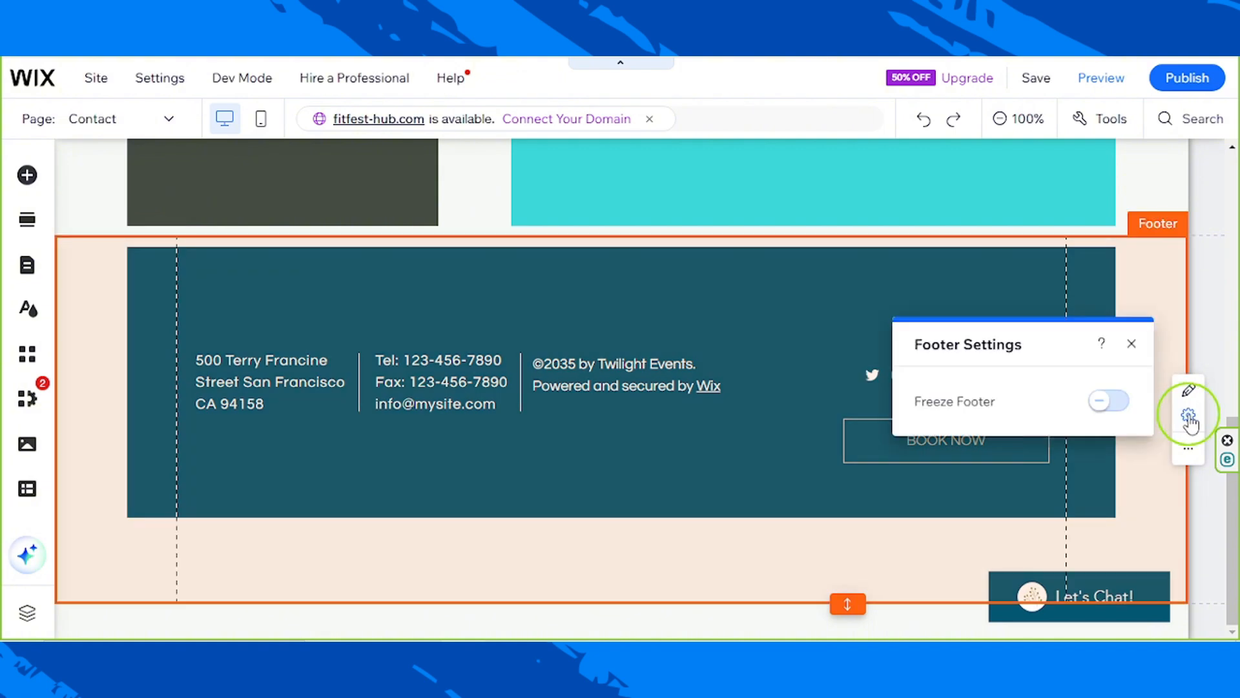
pyautogui.click(1130, 343)
pyautogui.click(900, 373)
pyautogui.click(904, 324)
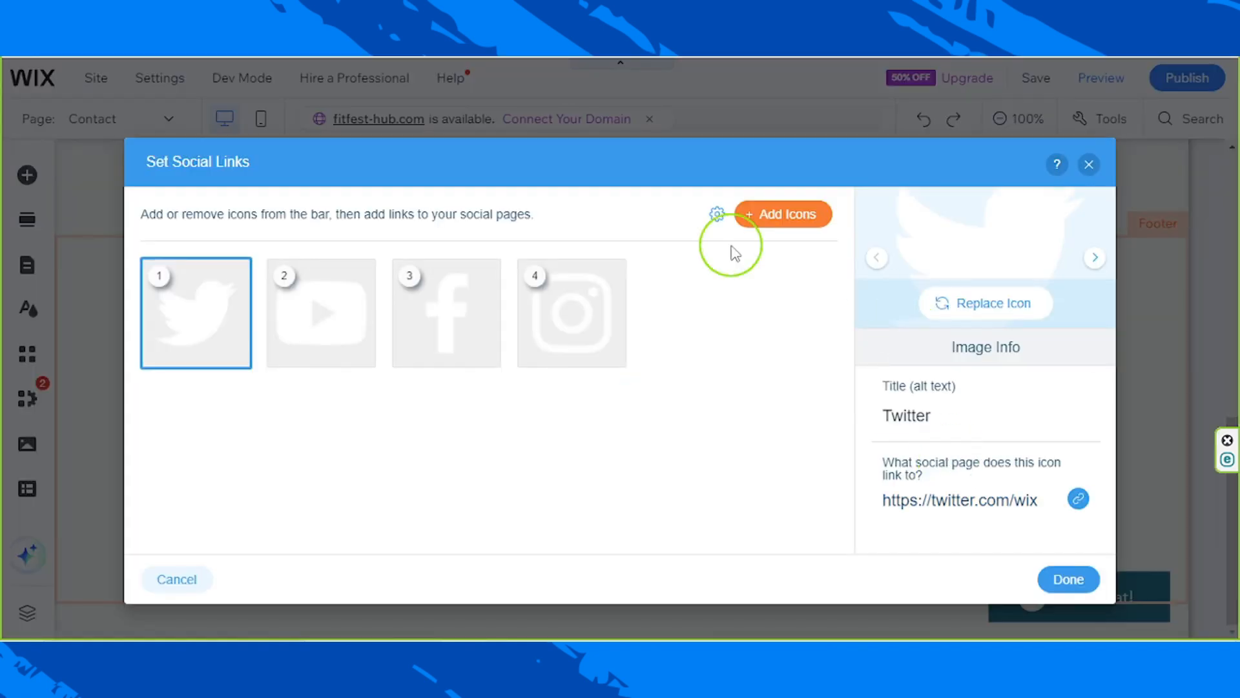
pyautogui.click(1091, 167)
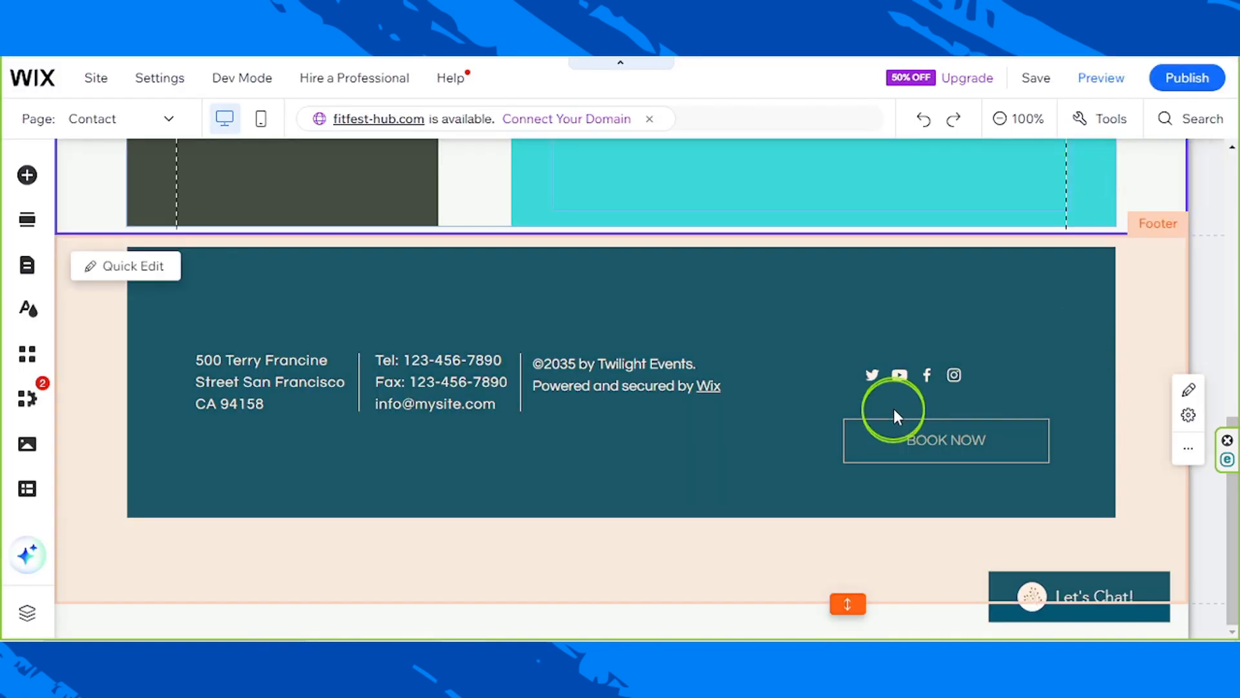
# Set the footer social bar's icon size to 40 px and centre the bar above the BOOK NOW button
pyautogui.click(898, 378)
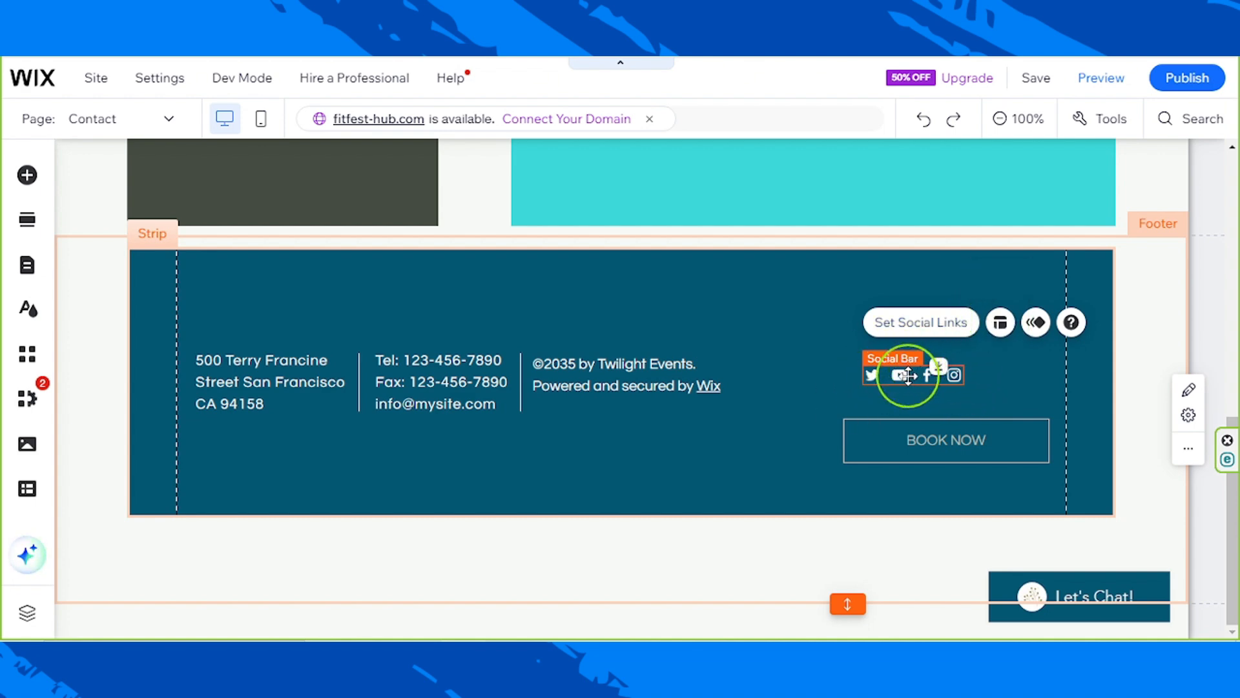
pyautogui.click(999, 330)
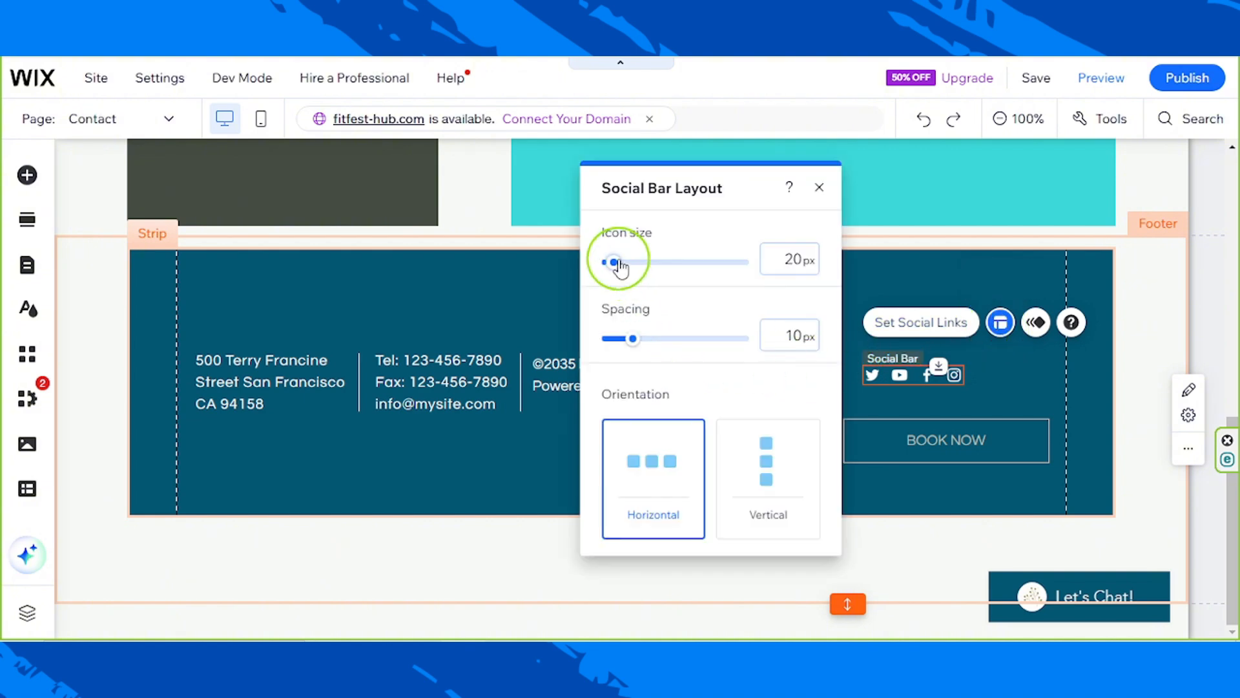
pyautogui.moveTo(613, 261); pyautogui.dragTo(644, 265)
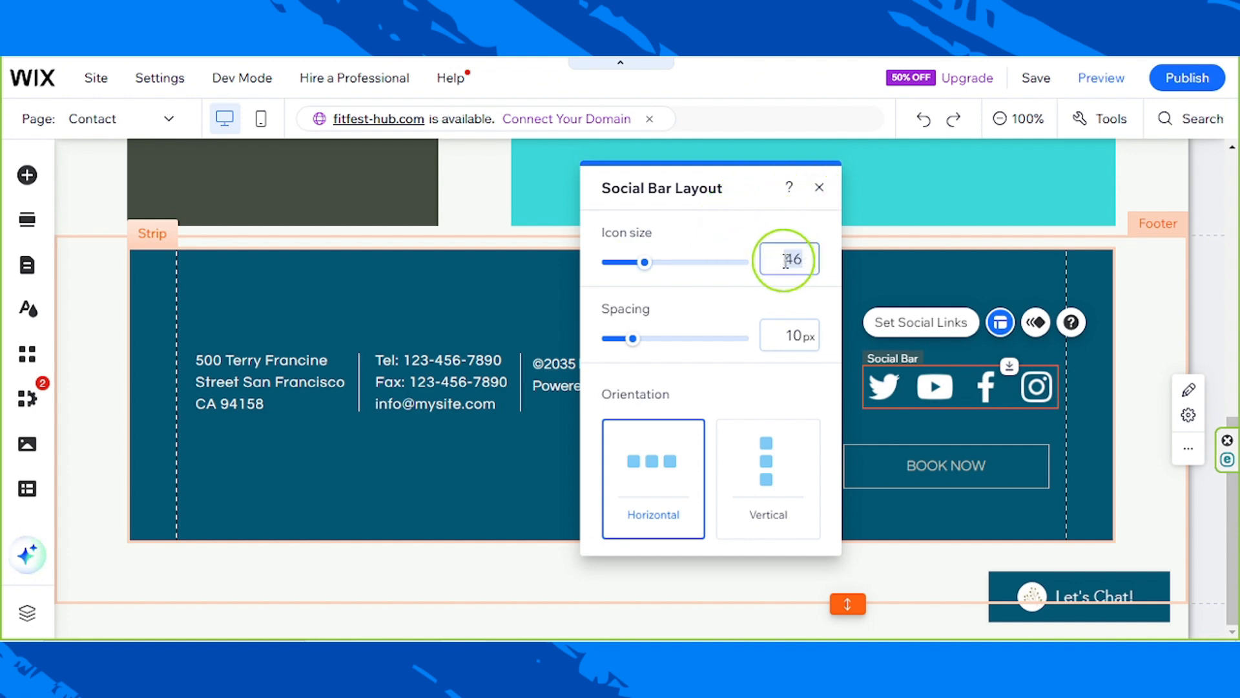
pyautogui.write('0')
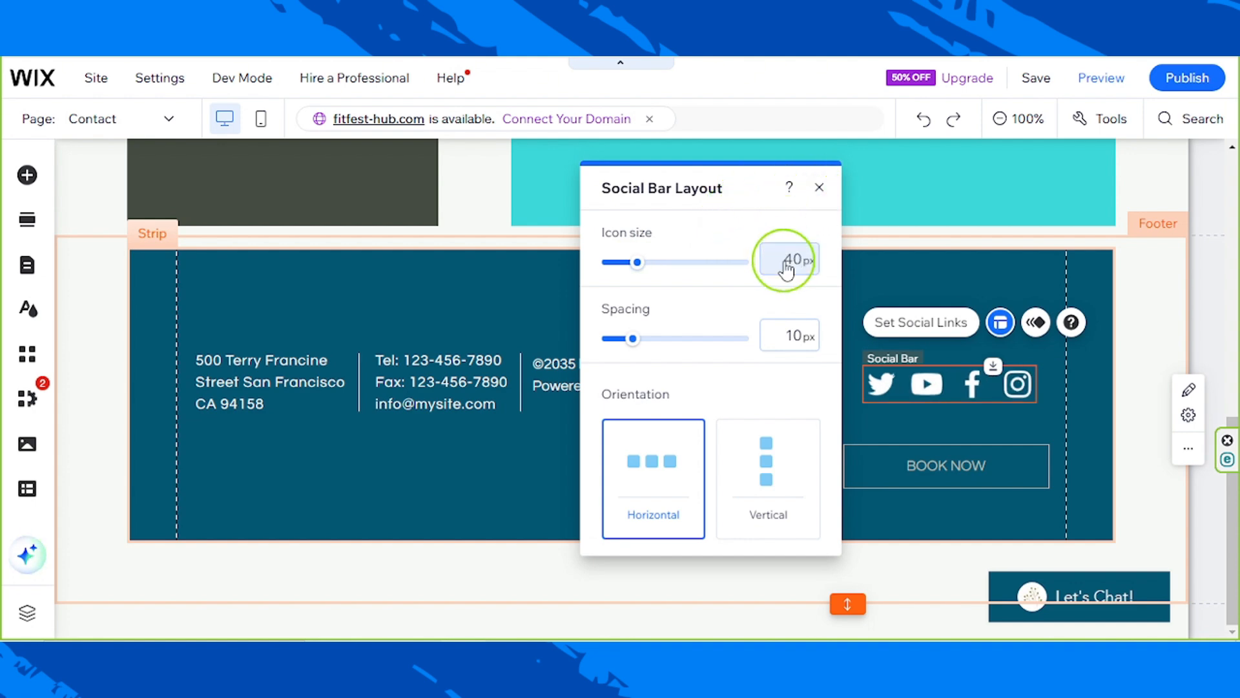
pyautogui.click(819, 187)
pyautogui.moveTo(963, 382); pyautogui.dragTo(957, 383)
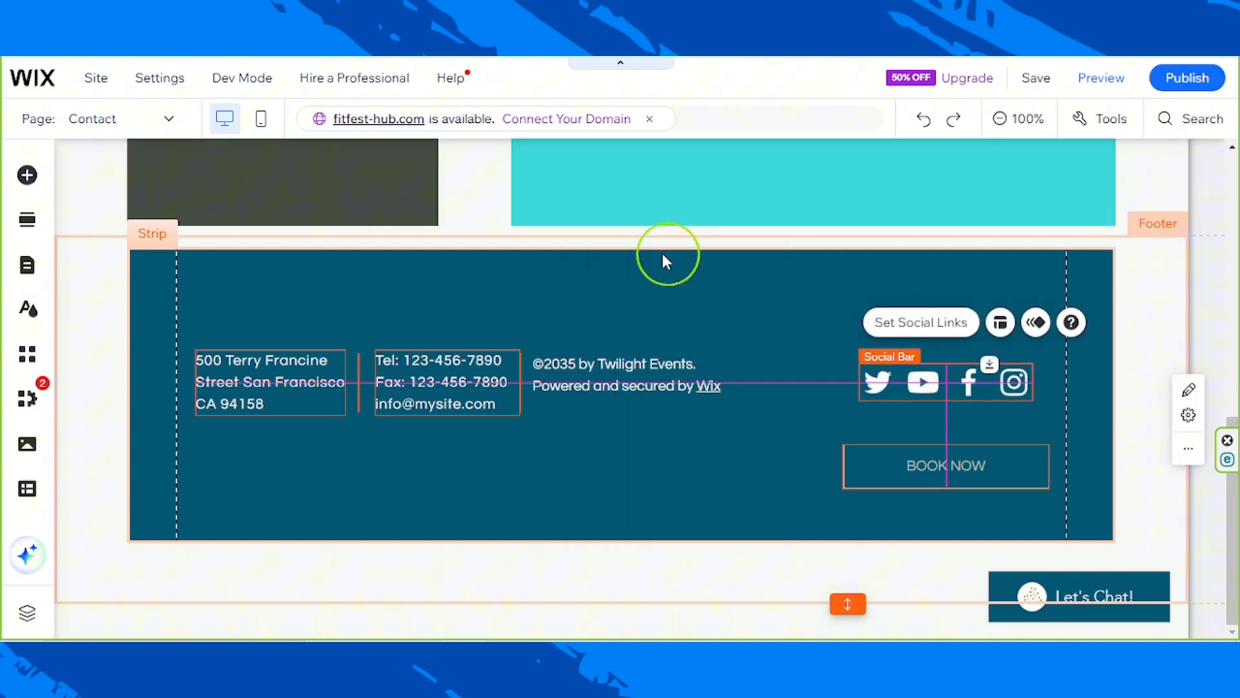
# Add a Heading 2 themed text element to the footer strip, above the address and phone details
pyautogui.click(634, 282)
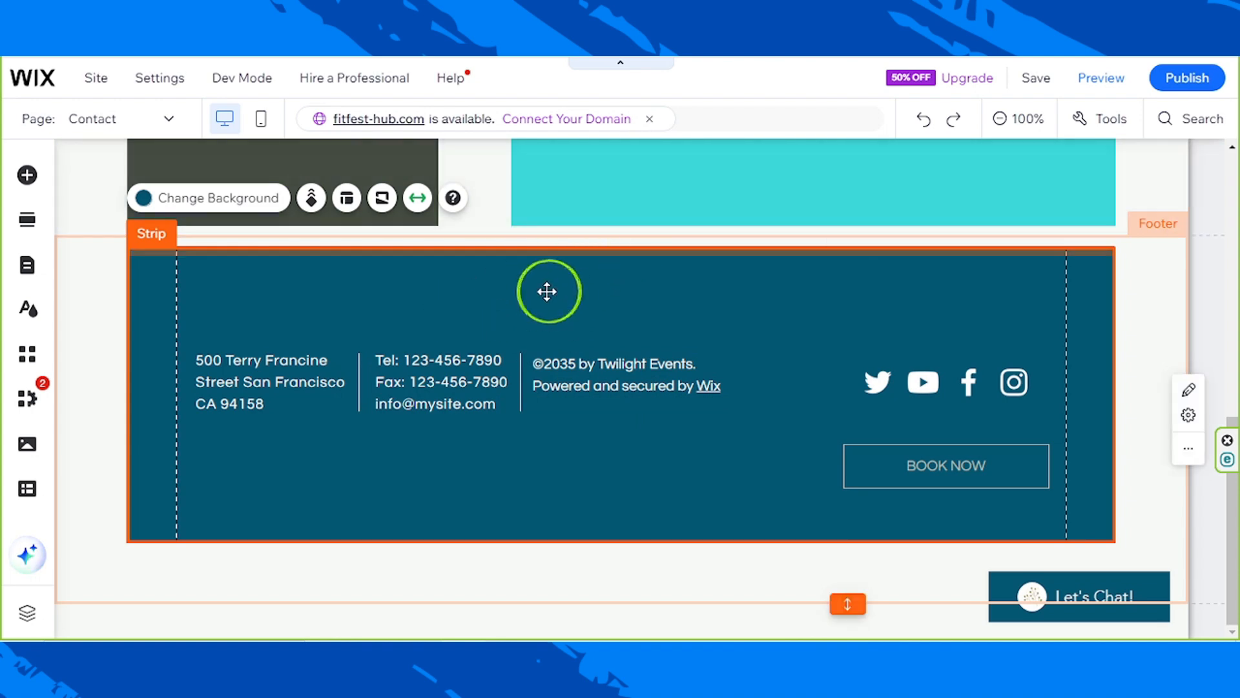
pyautogui.click(31, 186)
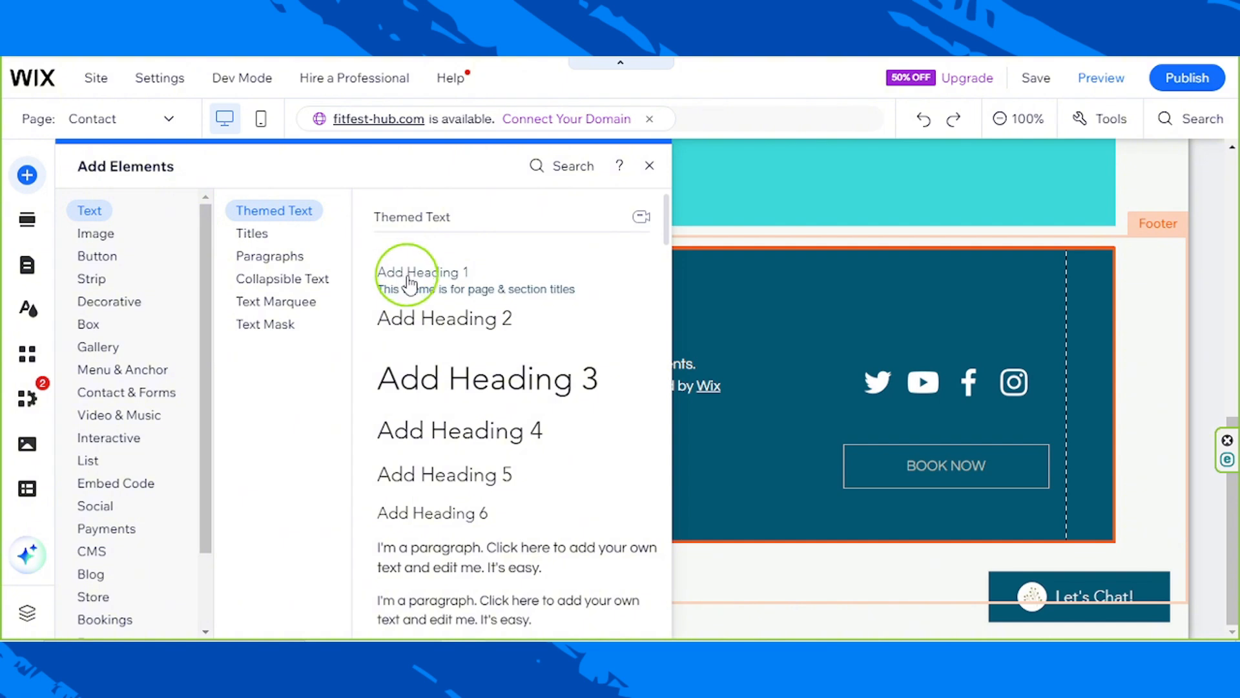
pyautogui.click(93, 234)
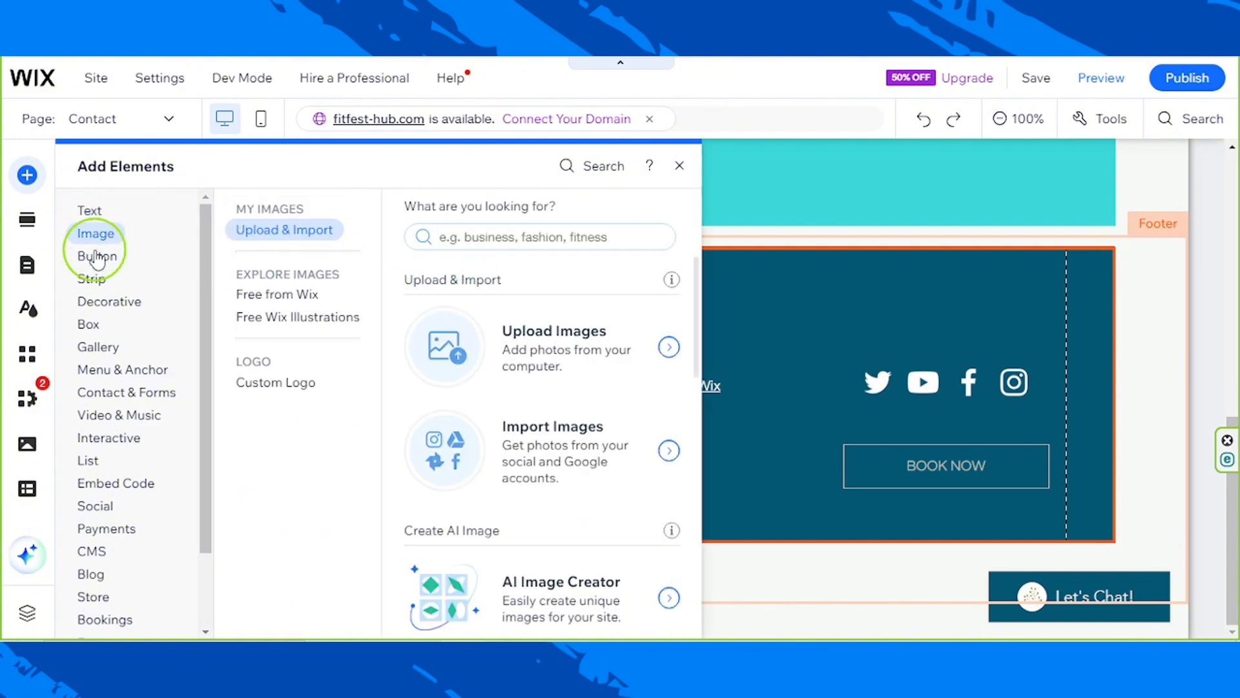
pyautogui.click(89, 213)
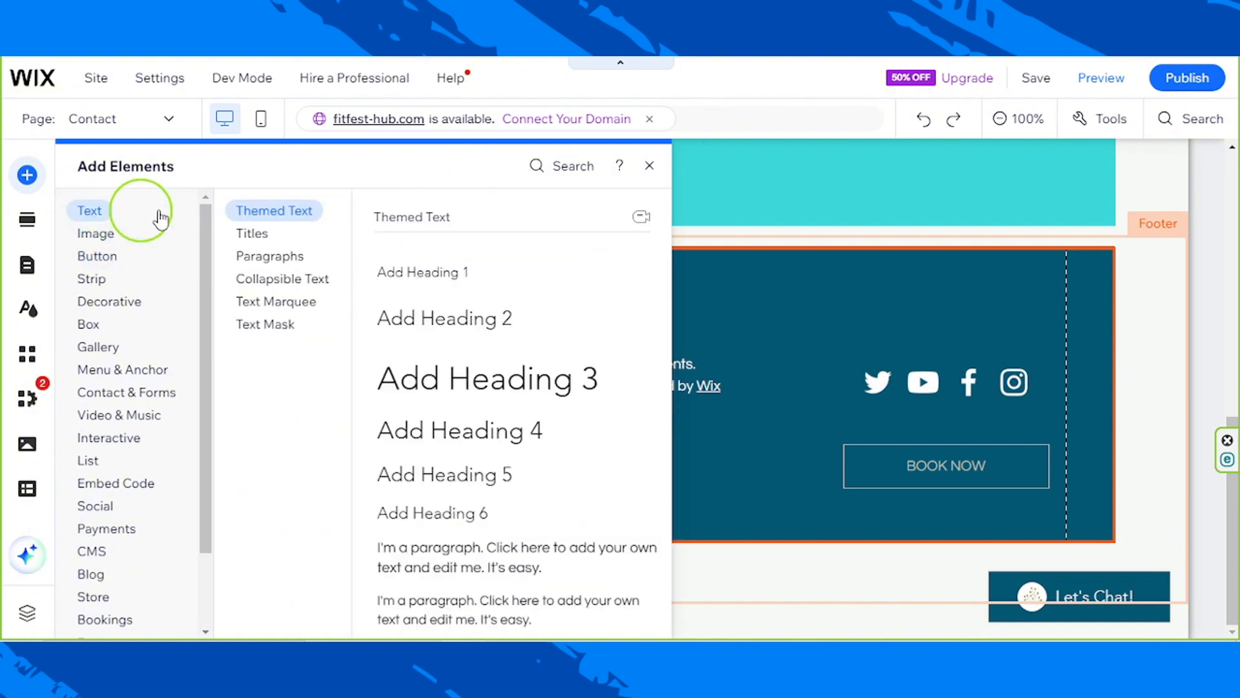
pyautogui.click(446, 323)
pyautogui.moveTo(445, 319); pyautogui.dragTo(329, 307)
# Replace the new footer heading's placeholder text with "reach out to us"
pyautogui.click(268, 372)
pyautogui.press('BackSpace')
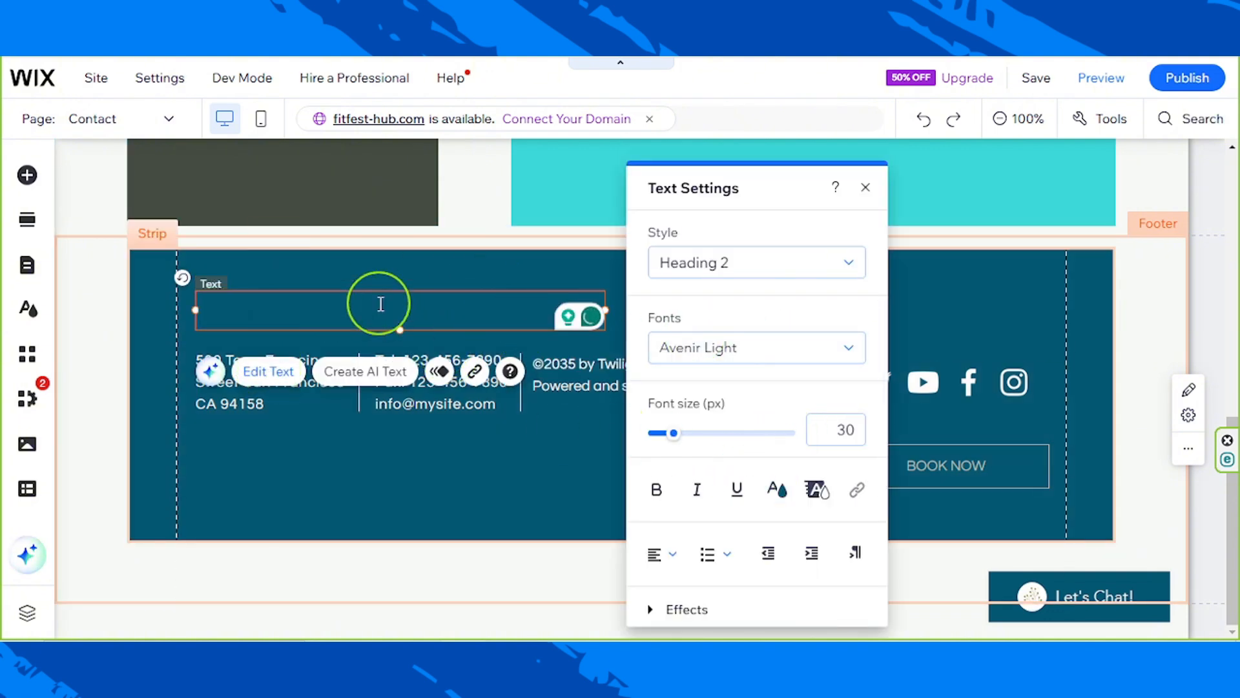
pyautogui.write('reach out to us')
# Set the colour of the whole "reach out to us" heading to white (#FFFFFF)
pyautogui.hotkey('ctrl', 'a')
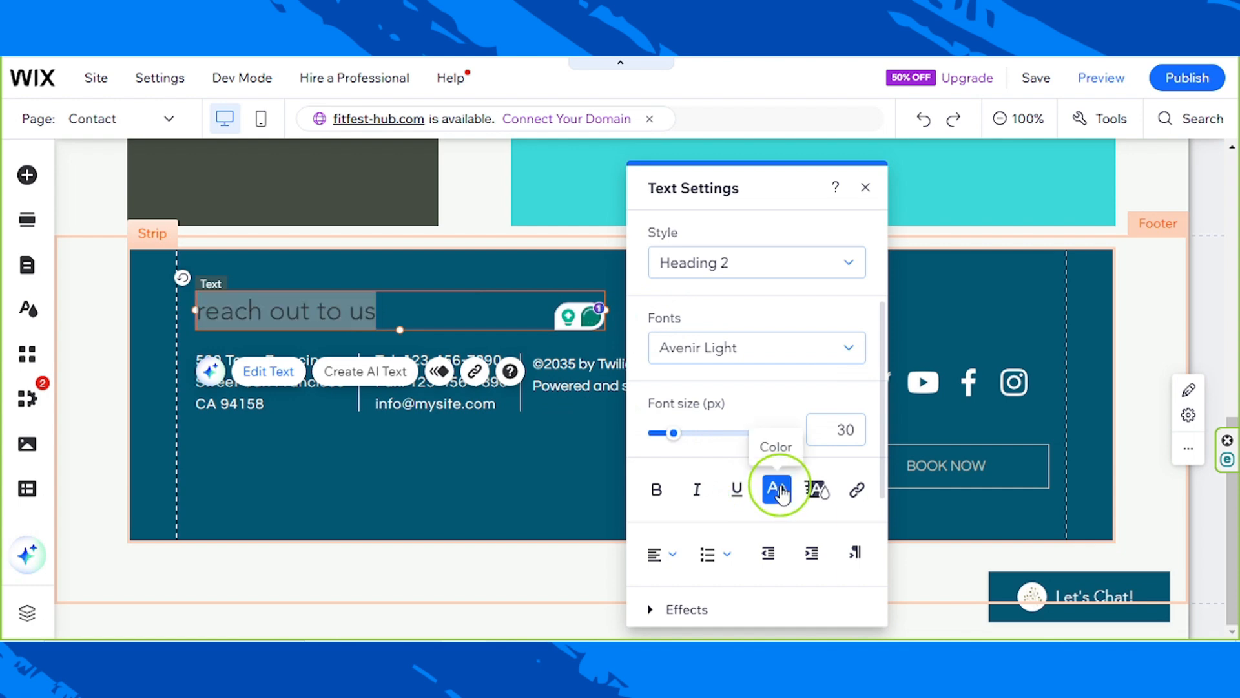
pyautogui.click(777, 490)
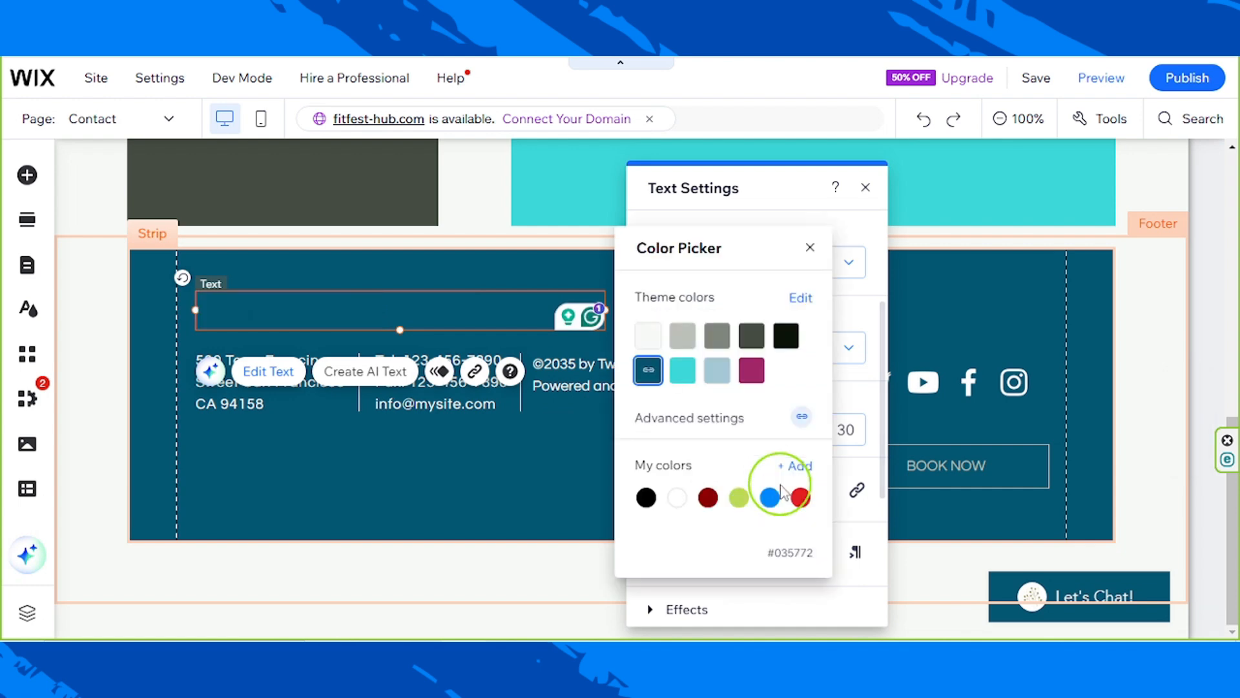
pyautogui.click(678, 499)
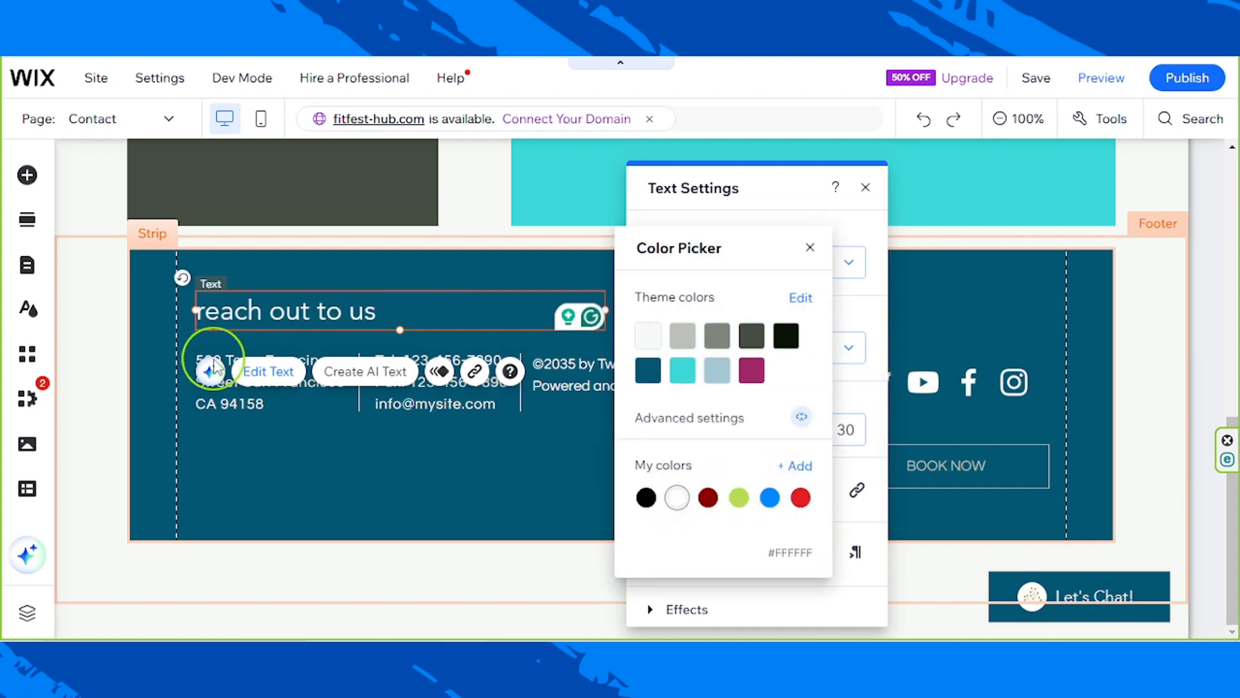
# Capitalize the first letter of the footer heading and end it with three dots, so it reads "Reach out to us..."
pyautogui.click(206, 311)
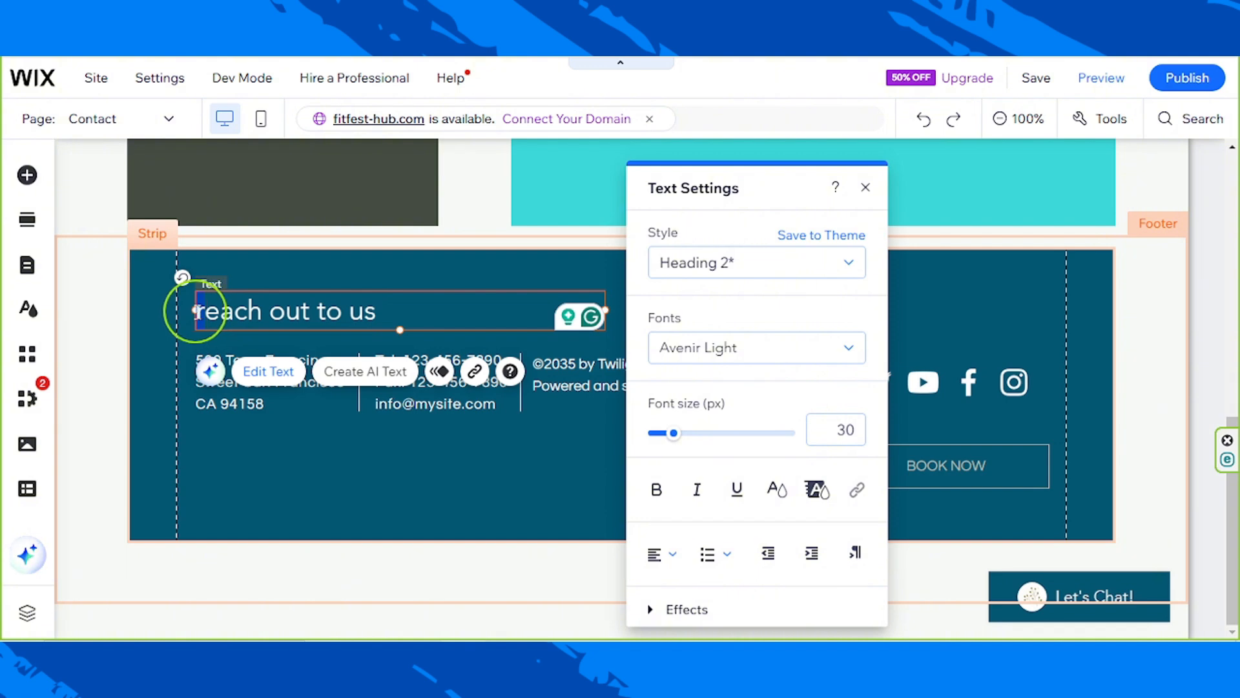
pyautogui.write('R')
pyautogui.click(406, 314)
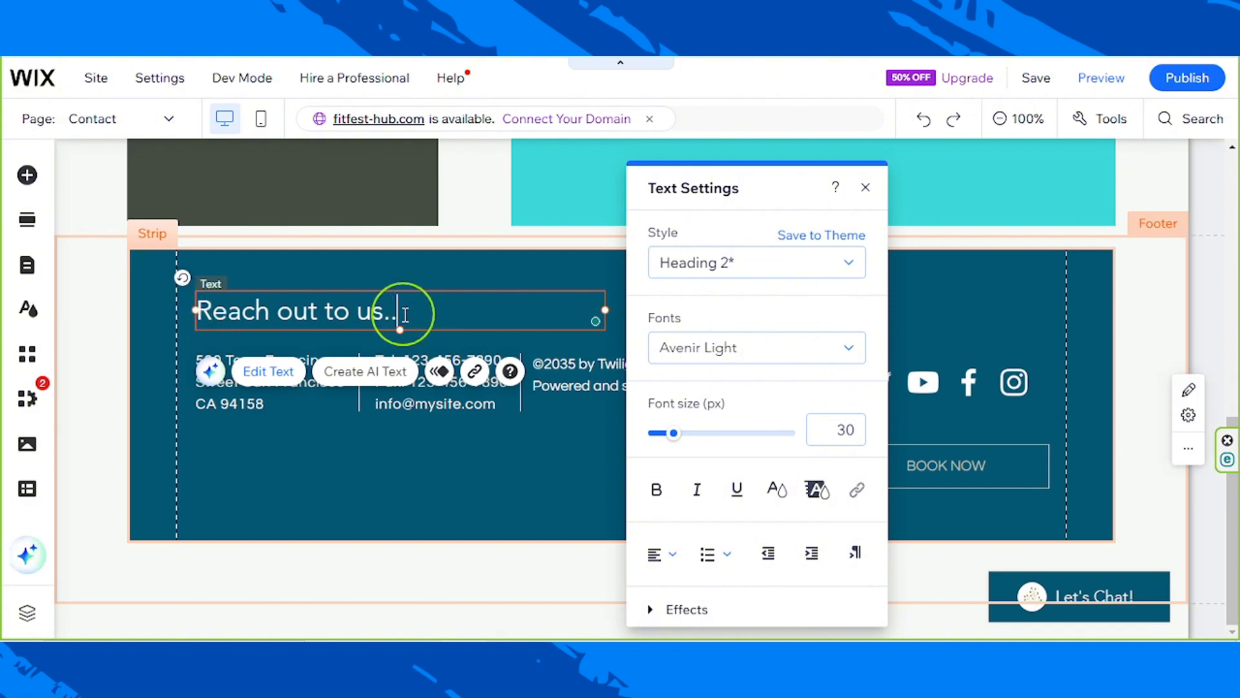
# Set the font size of the whole "Reach out to us..." heading to 25 px and close its text settings
pyautogui.moveTo(407, 313); pyautogui.dragTo(195, 311)
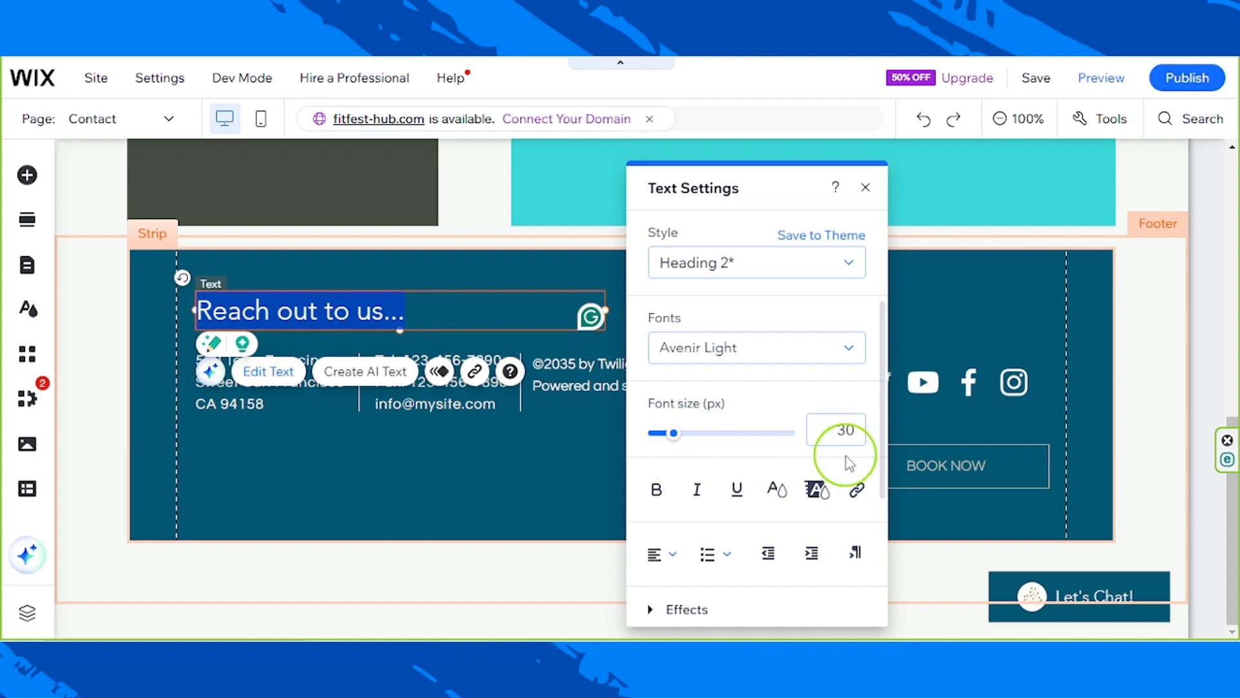
pyautogui.click(843, 436)
pyautogui.write('2')
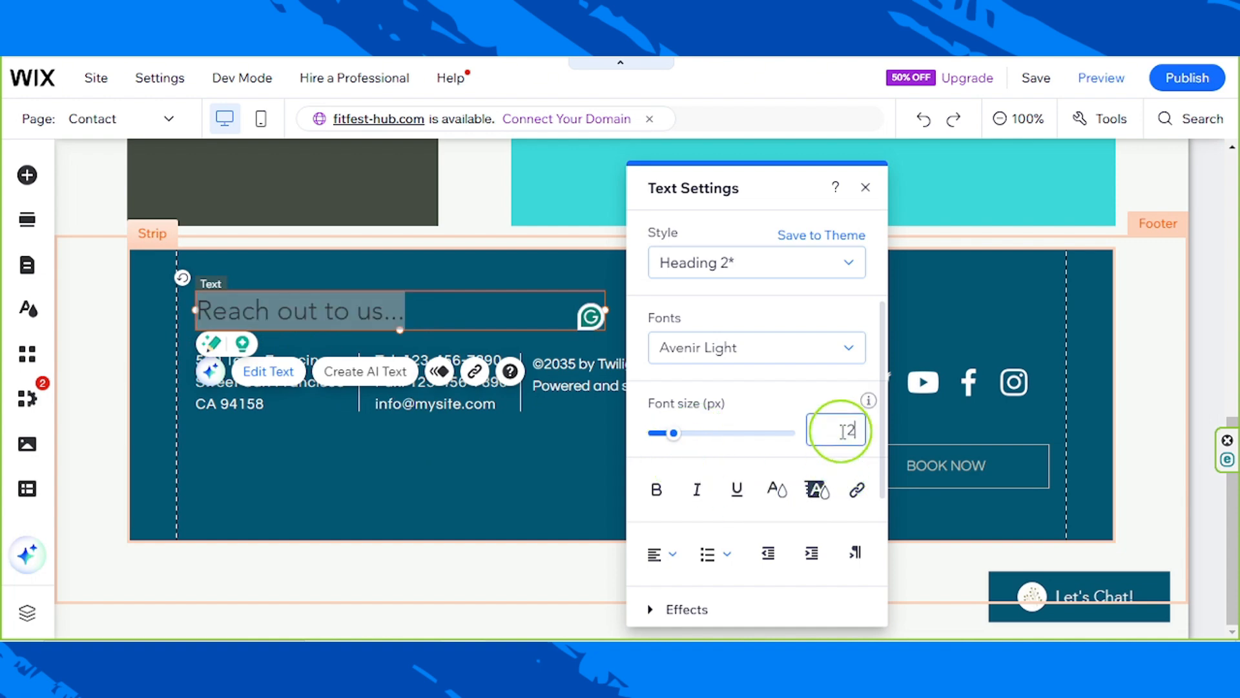
pyautogui.write('0')
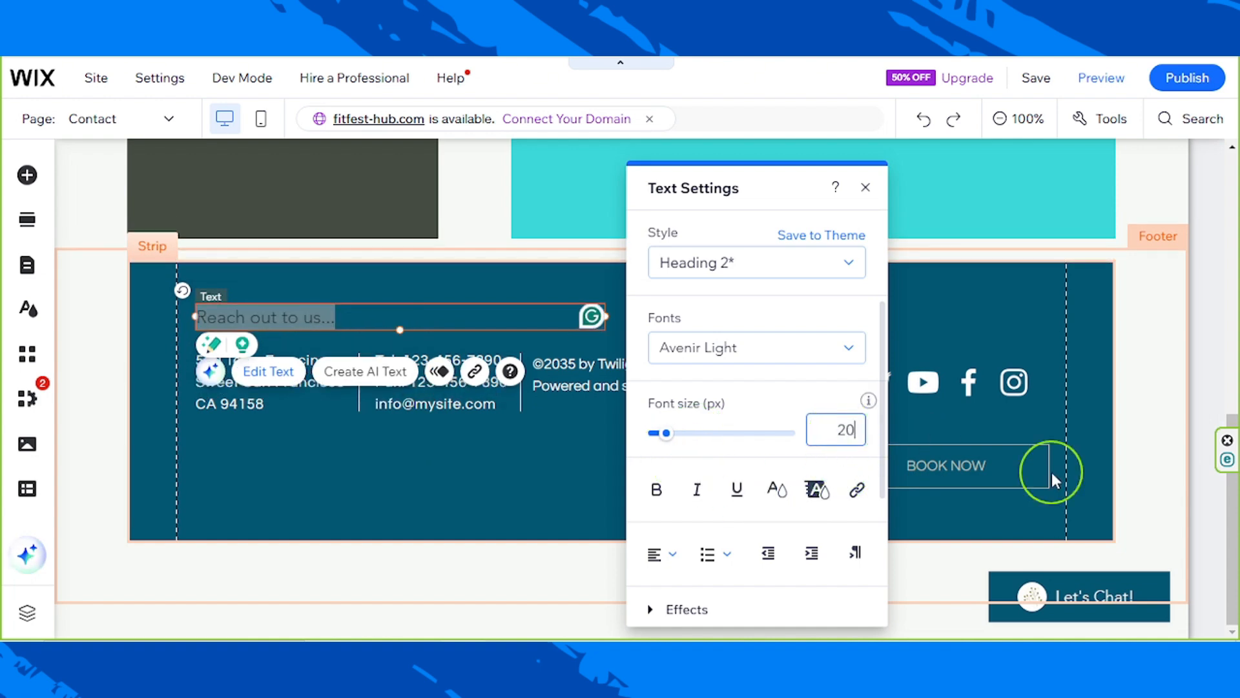
pyautogui.write('25')
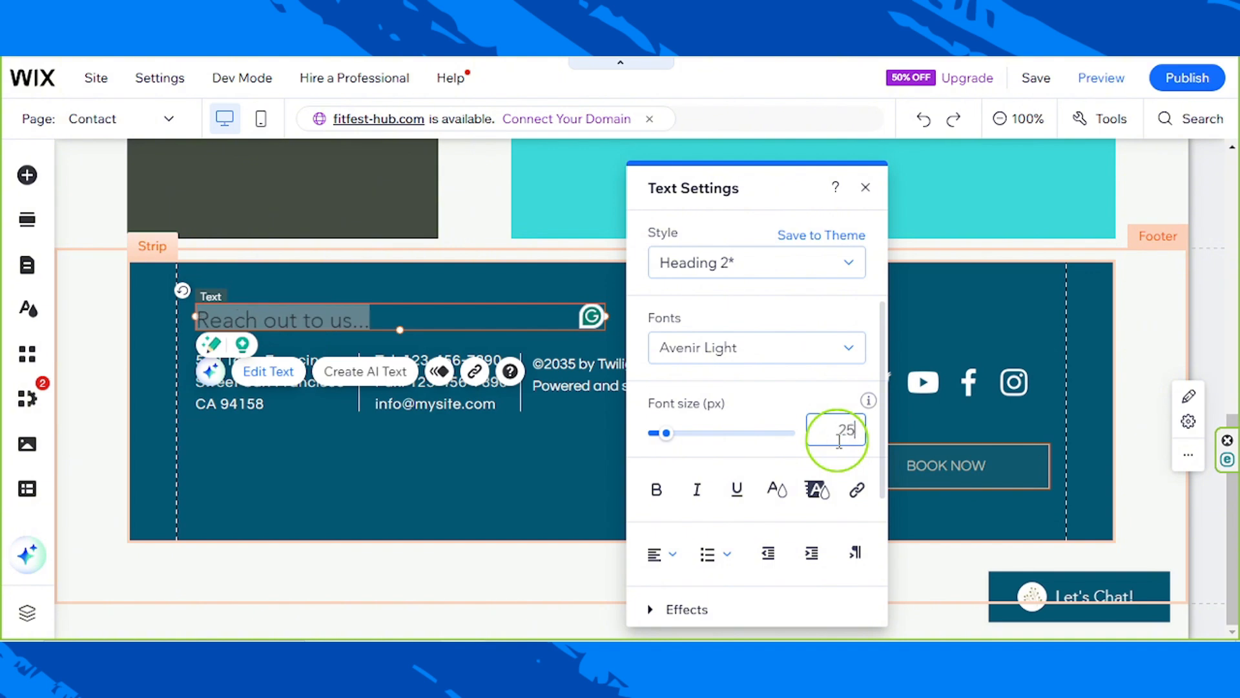
pyautogui.press('Return')
pyautogui.click(866, 188)
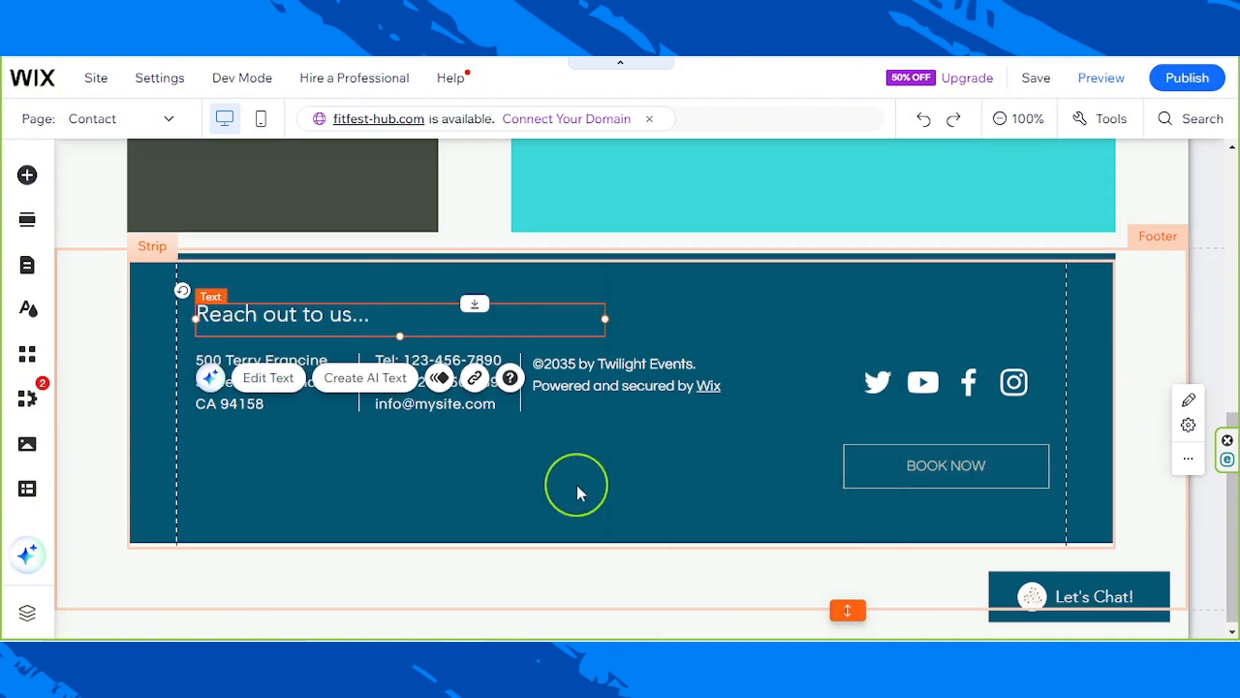
pyautogui.click(692, 471)
pyautogui.scroll(2, 719, 443)
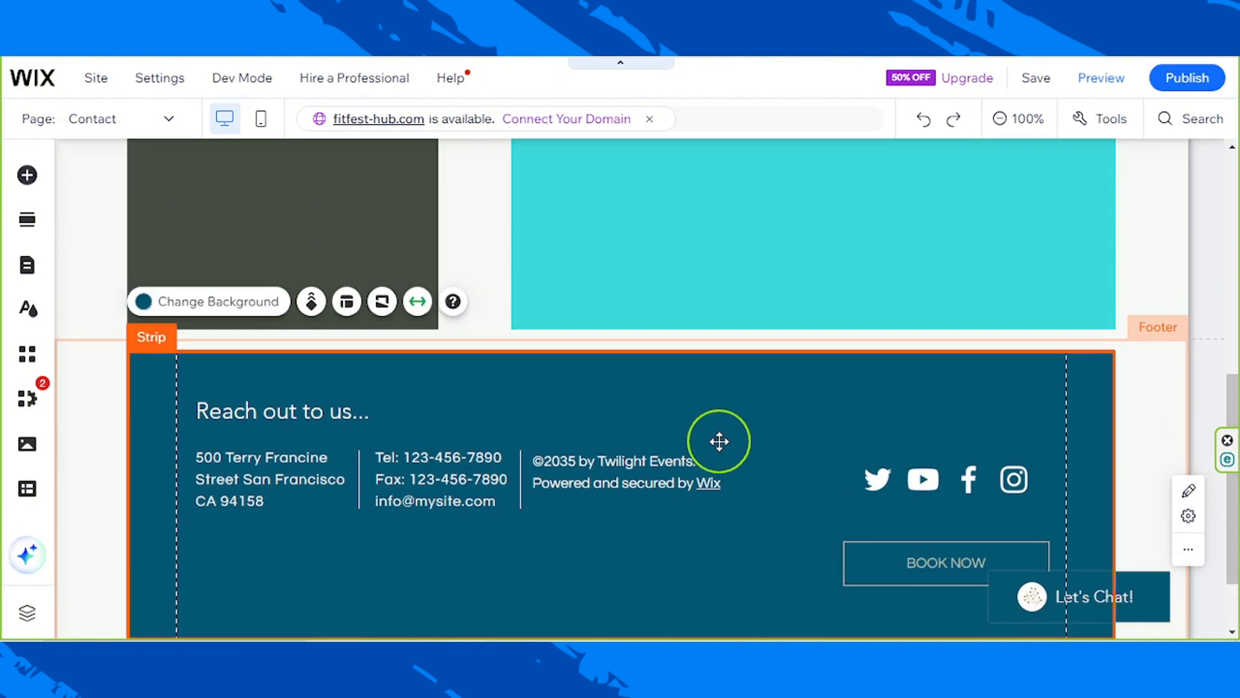
# Move the BOOK NOW button to the lower middle of the footer strip, beneath the copyright text
pyautogui.scroll(-2, 719, 441)
pyautogui.click(989, 465)
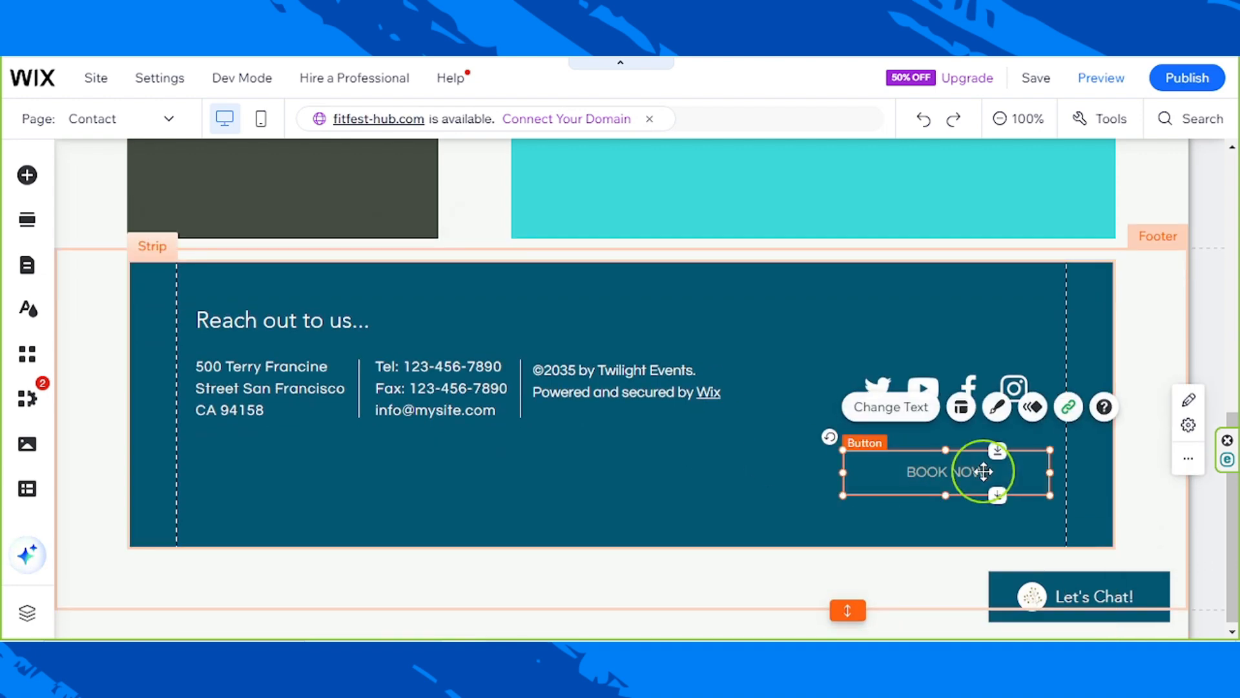
pyautogui.moveTo(989, 466); pyautogui.dragTo(659, 513)
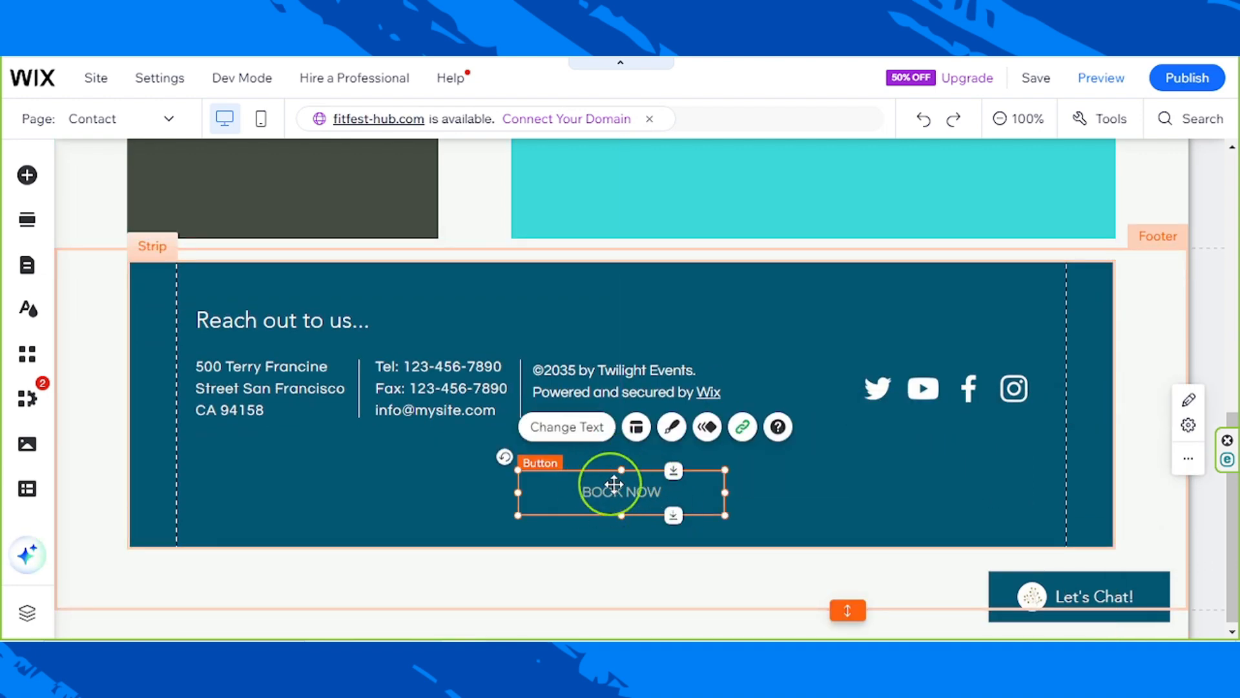
# Change the footer button's label to "Join Us Now!"
pyautogui.click(587, 431)
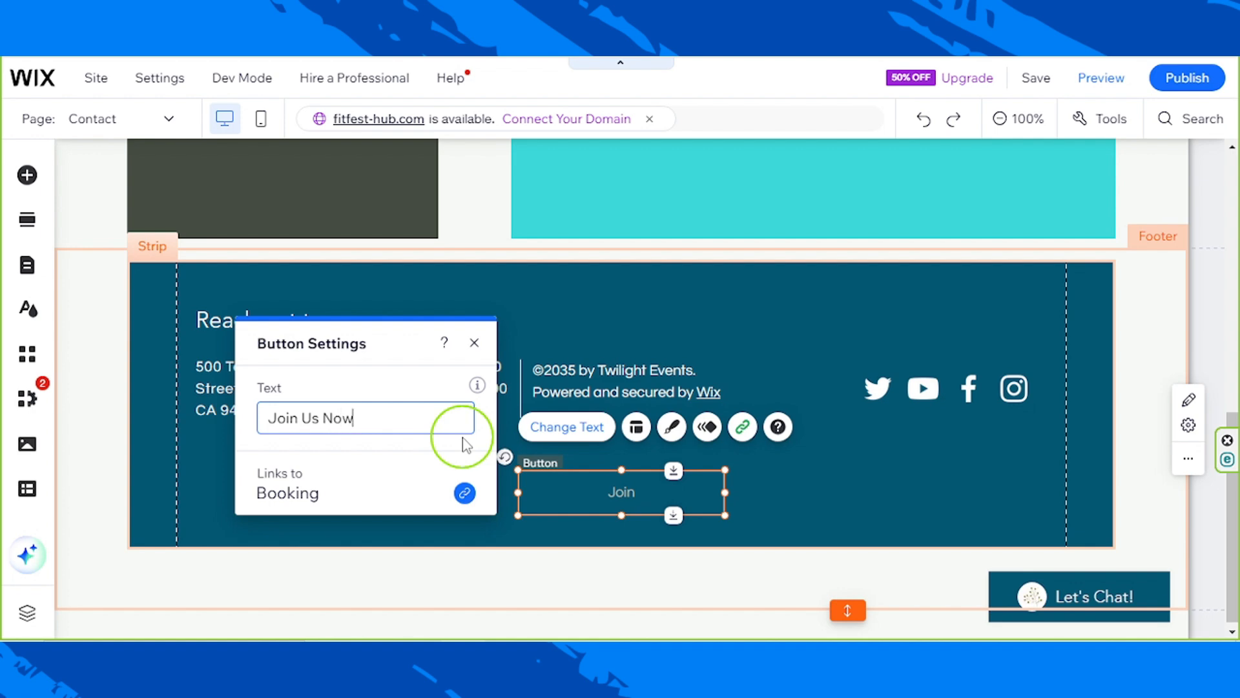
pyautogui.click(475, 342)
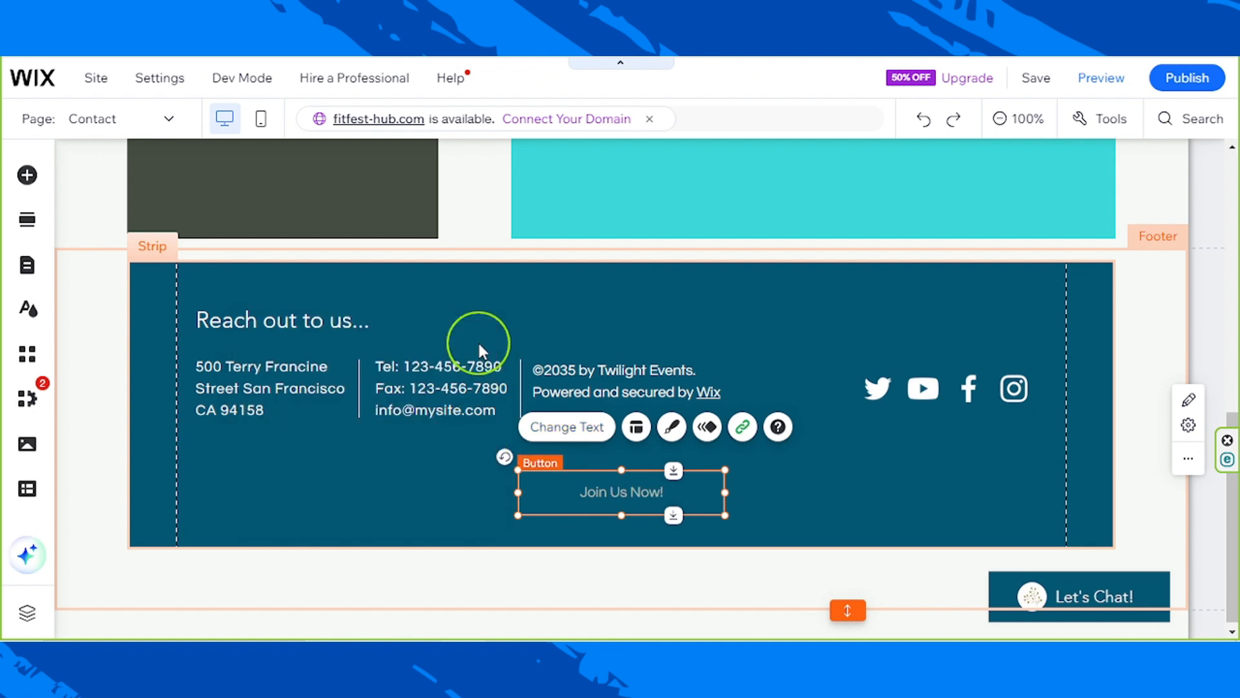
pyautogui.click(1031, 494)
# Review the Contact page from its header to the footer to check the overall layout
pyautogui.scroll(4, 898, 498)
pyautogui.scroll(5, 901, 501)
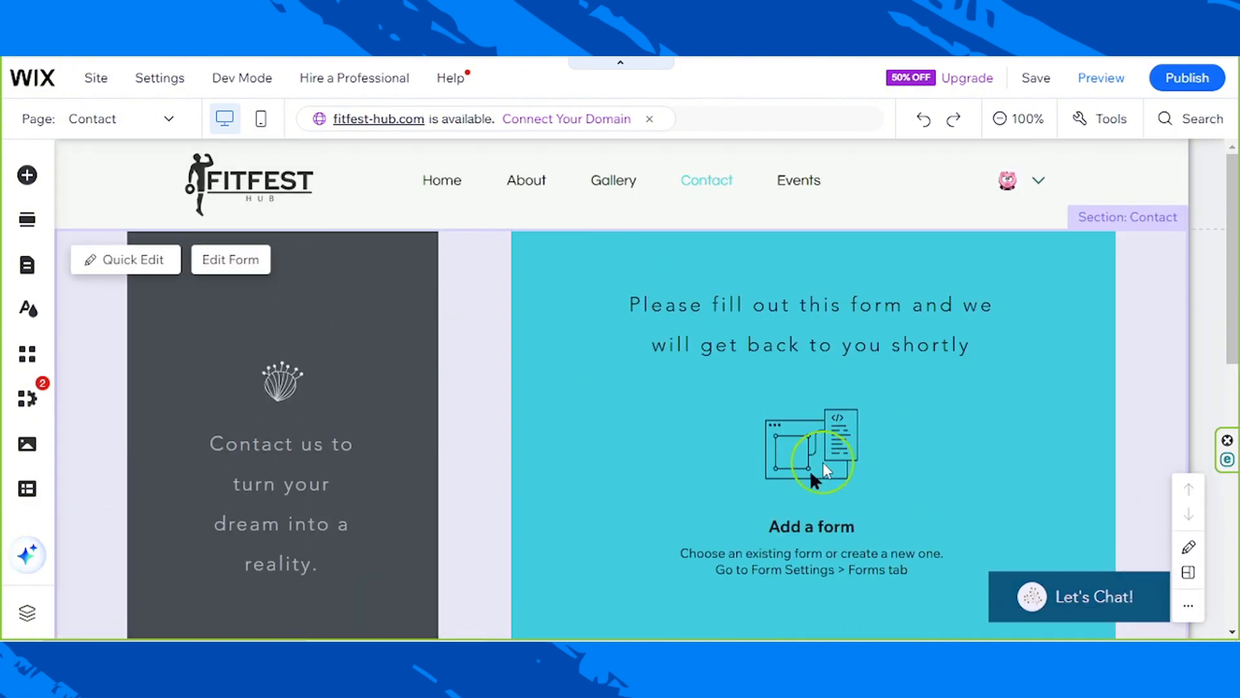
pyautogui.scroll(-5, 827, 462)
pyautogui.scroll(-4, 822, 462)
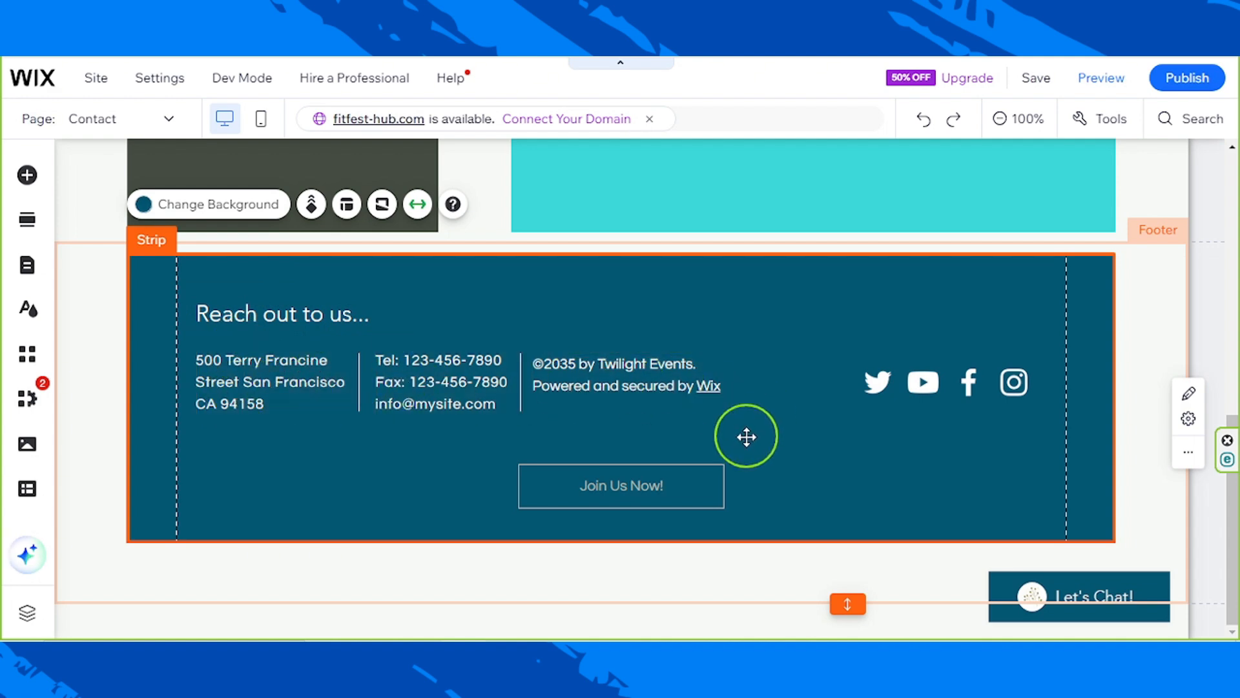
pyautogui.scroll(5, 745, 452)
pyautogui.scroll(1, 748, 457)
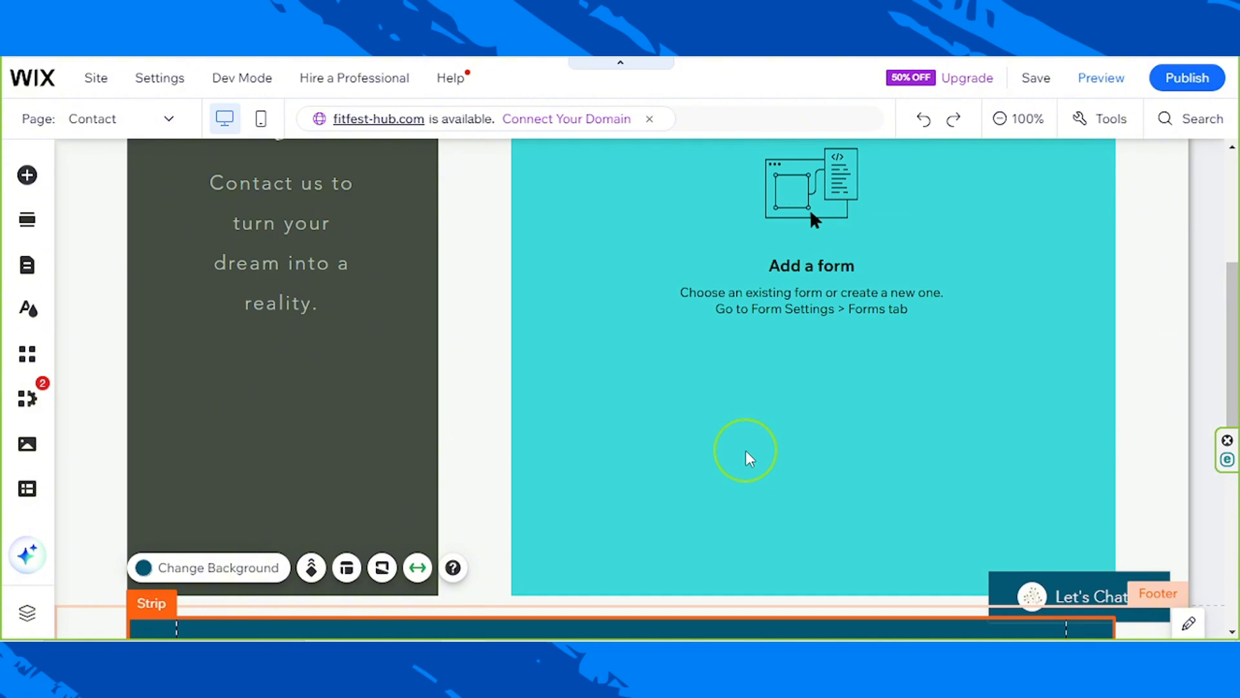
pyautogui.scroll(4, 747, 457)
# Replace the contact message in the dark column with "Join the fun!"
pyautogui.scroll(-1, 750, 446)
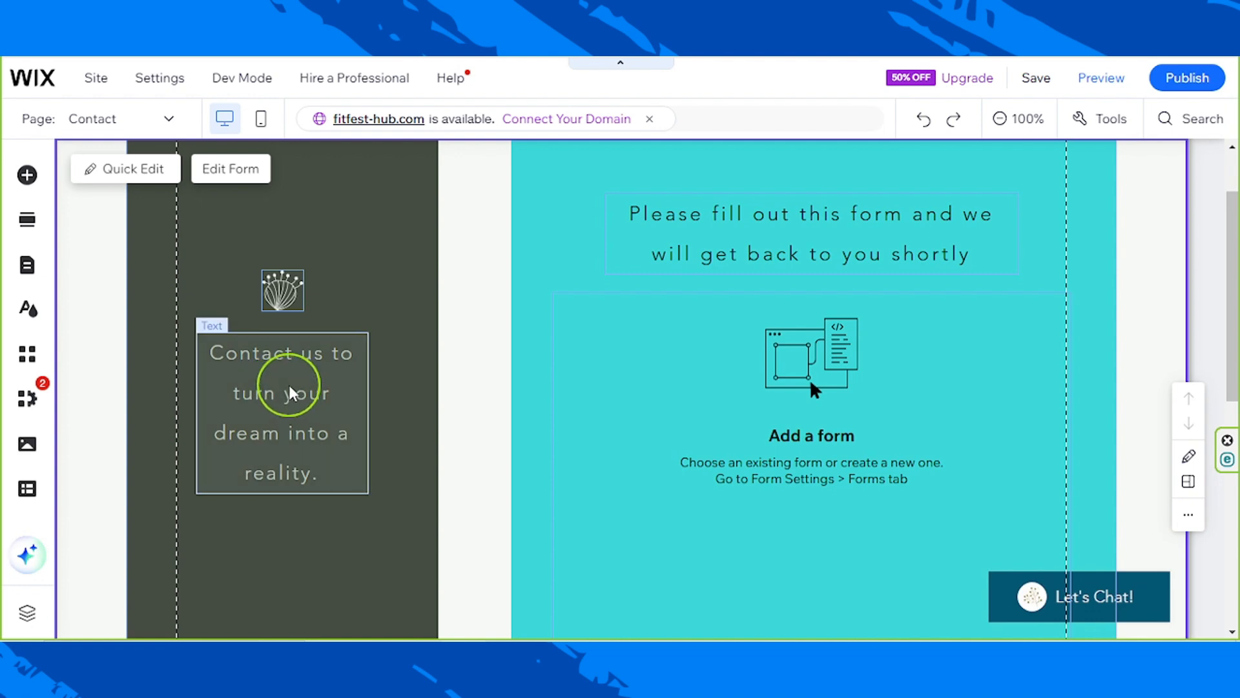
pyautogui.doubleClick(289, 392)
pyautogui.write('Join')
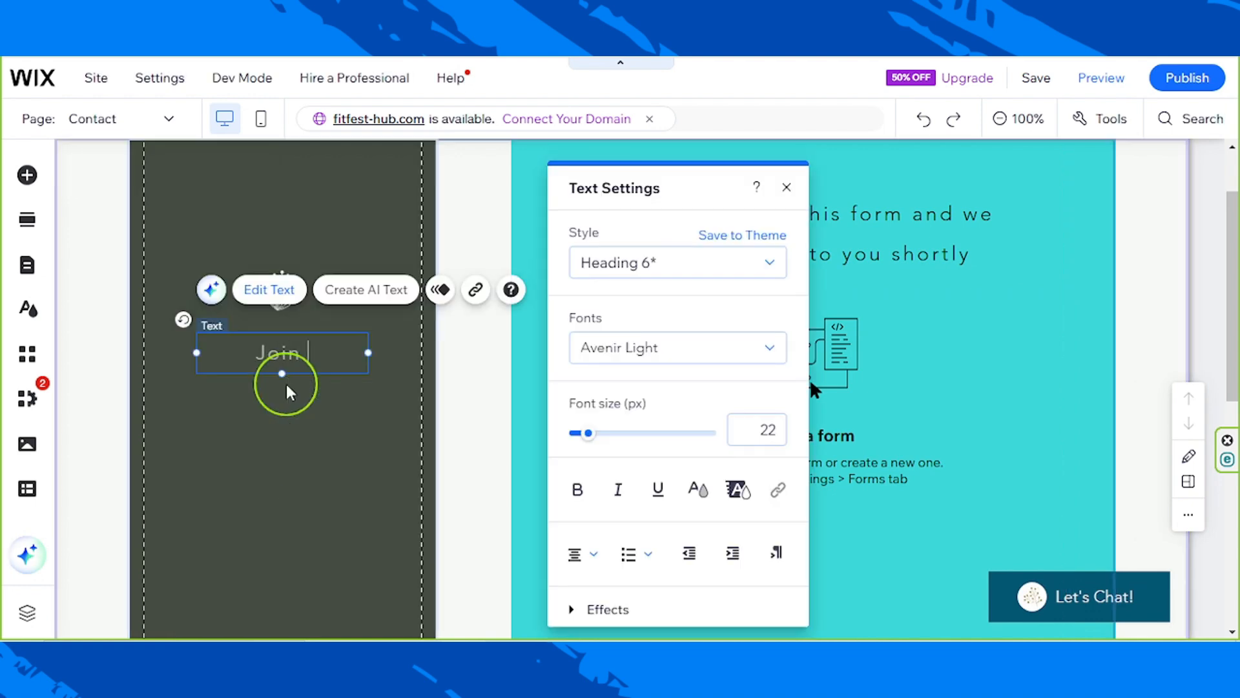
pyautogui.write(' the fun!')
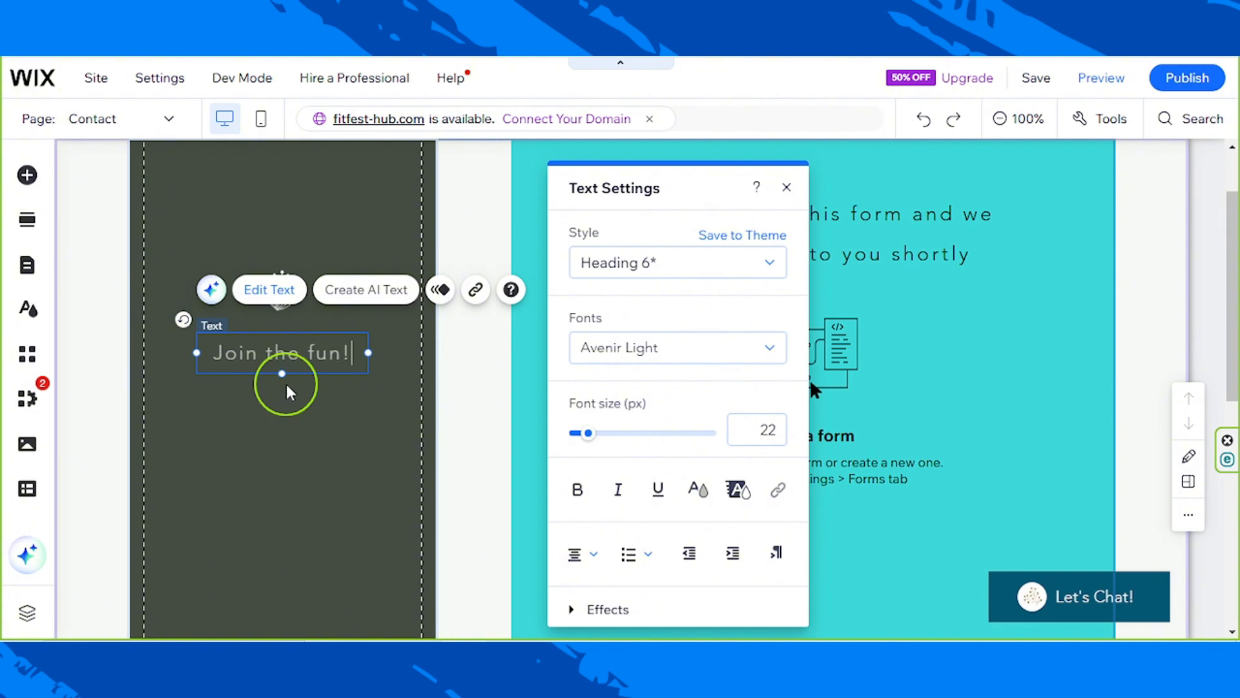
pyautogui.click(324, 429)
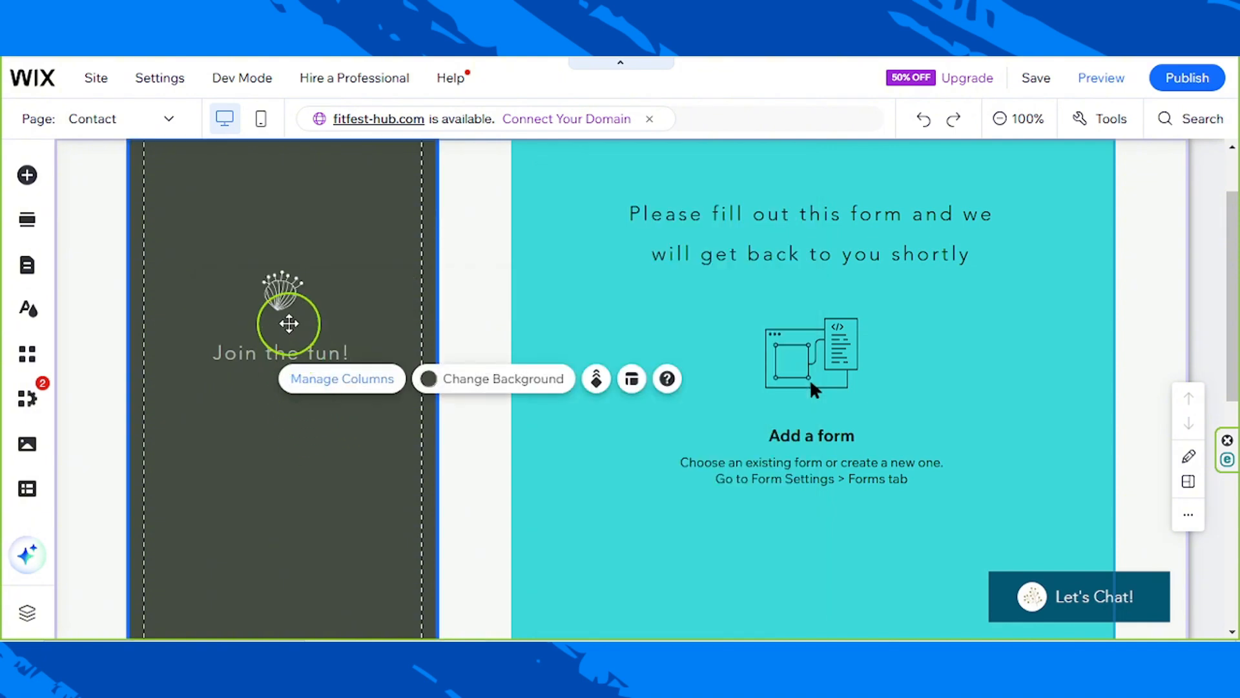
# Delete the flower vector art above the "Join the fun!" text
pyautogui.click(287, 309)
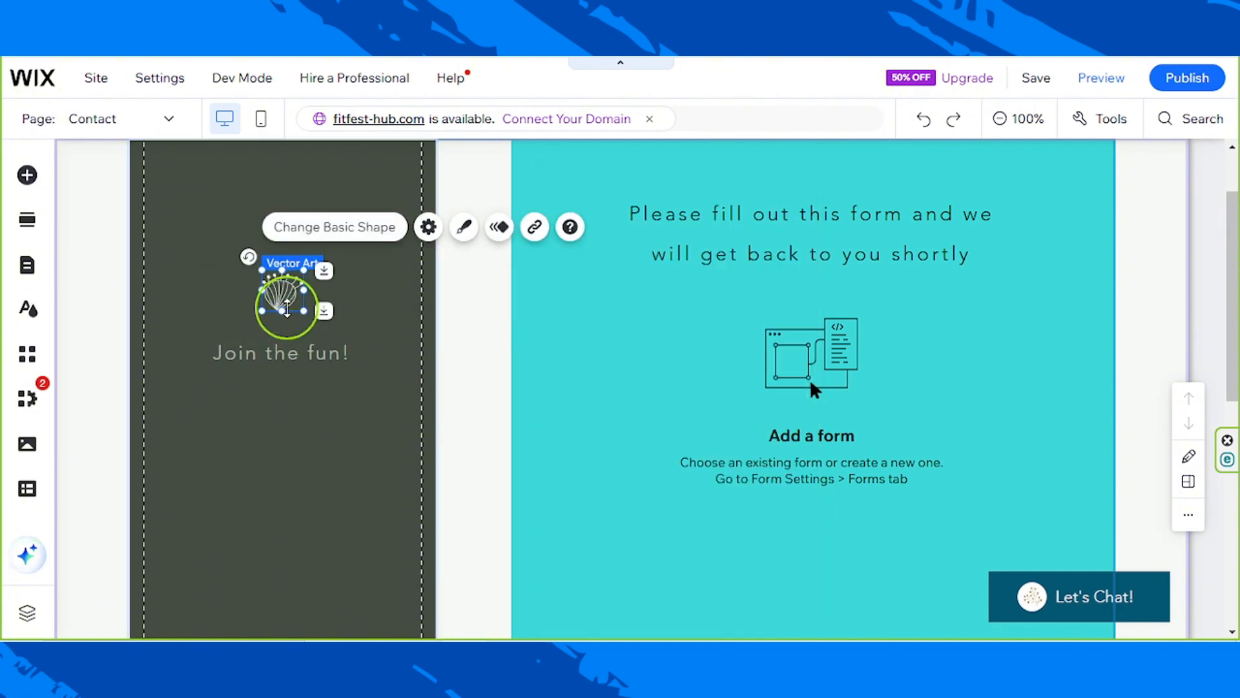
pyautogui.press('Delete')
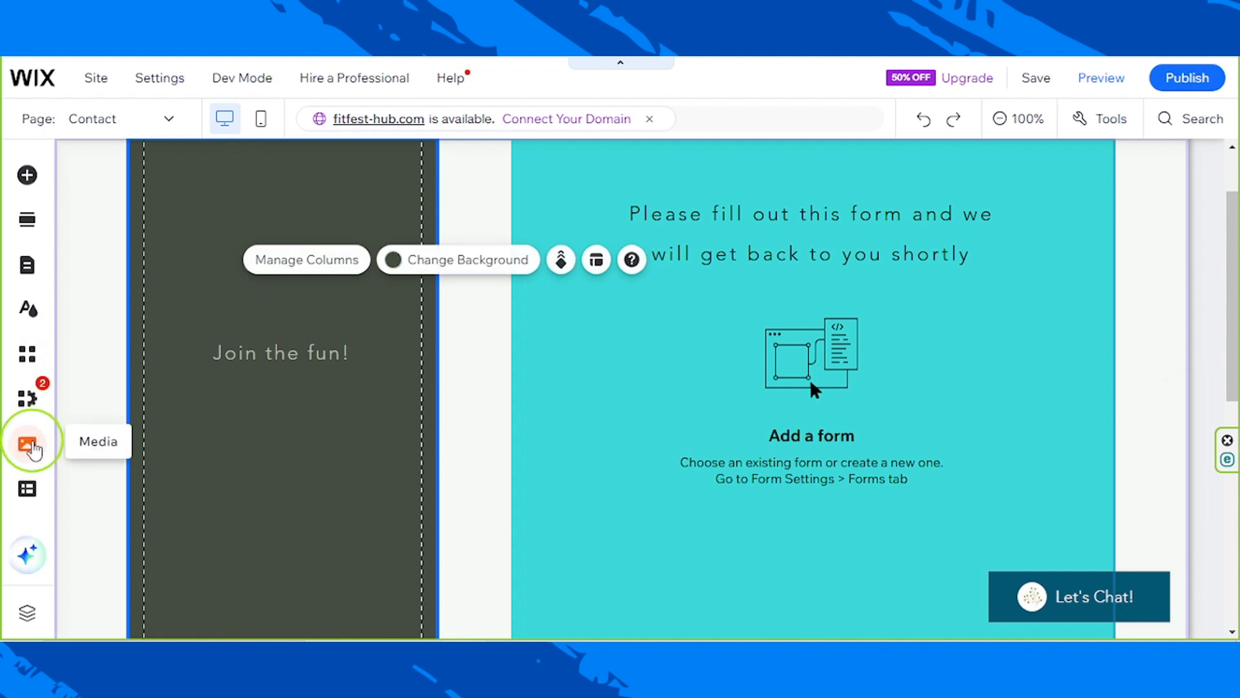
# Upload the "Dark BG Logo Transparent" image from the computer's Desktop and add it to the page
pyautogui.click(33, 446)
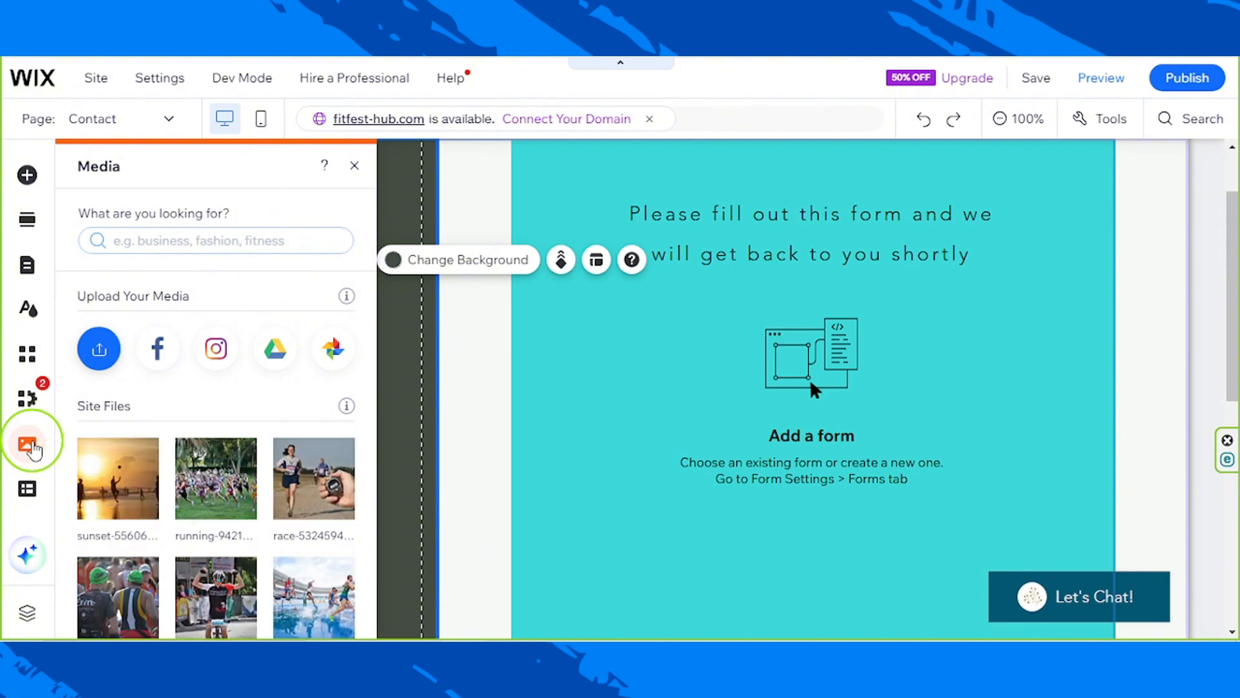
pyautogui.scroll(-5, 222, 495)
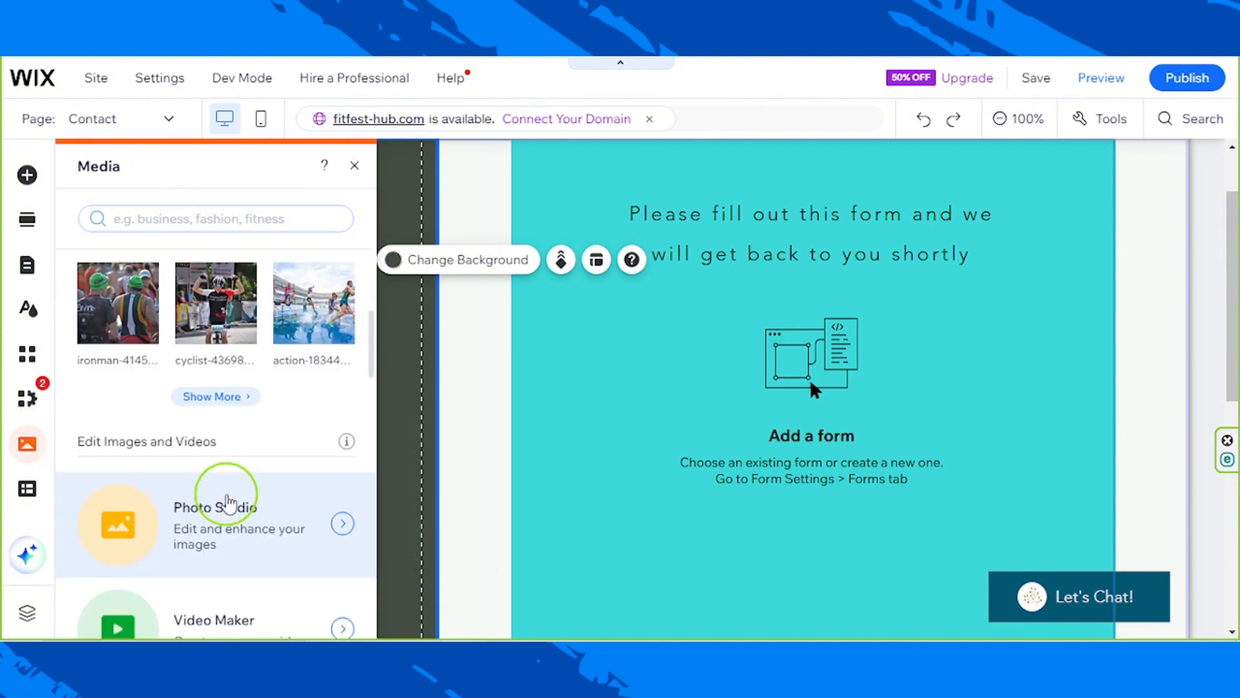
pyautogui.scroll(5, 226, 499)
pyautogui.moveTo(226, 499)
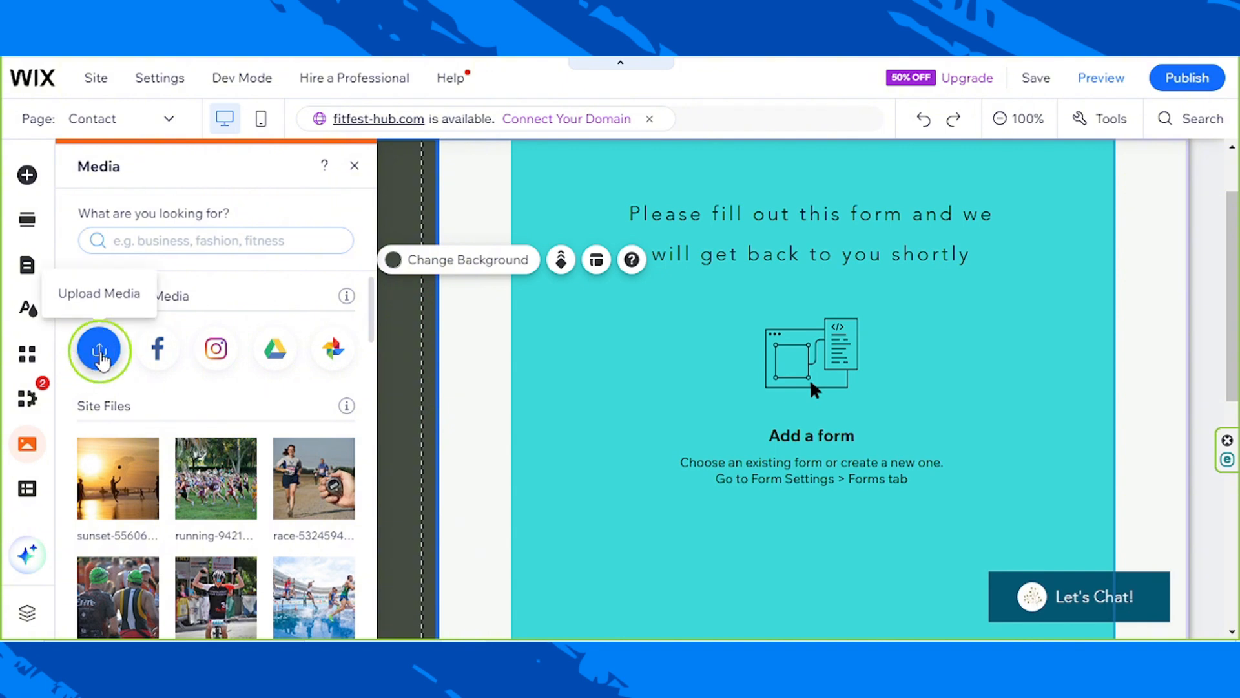
pyautogui.click(100, 352)
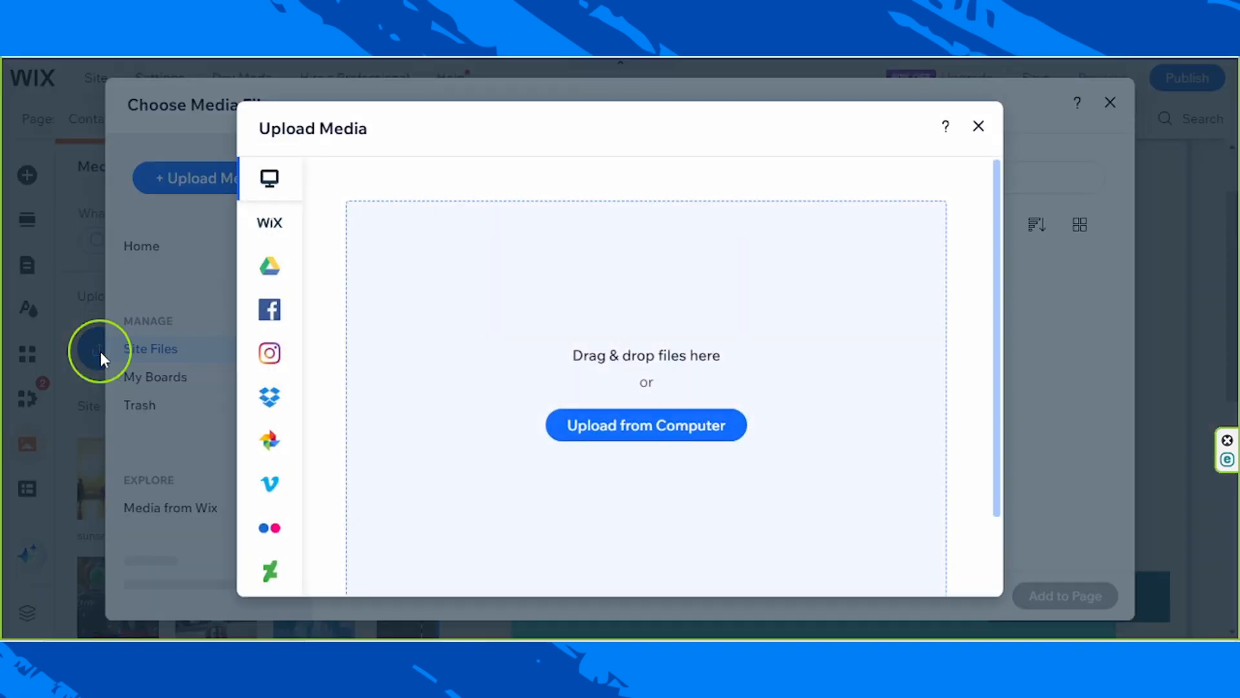
pyautogui.click(664, 427)
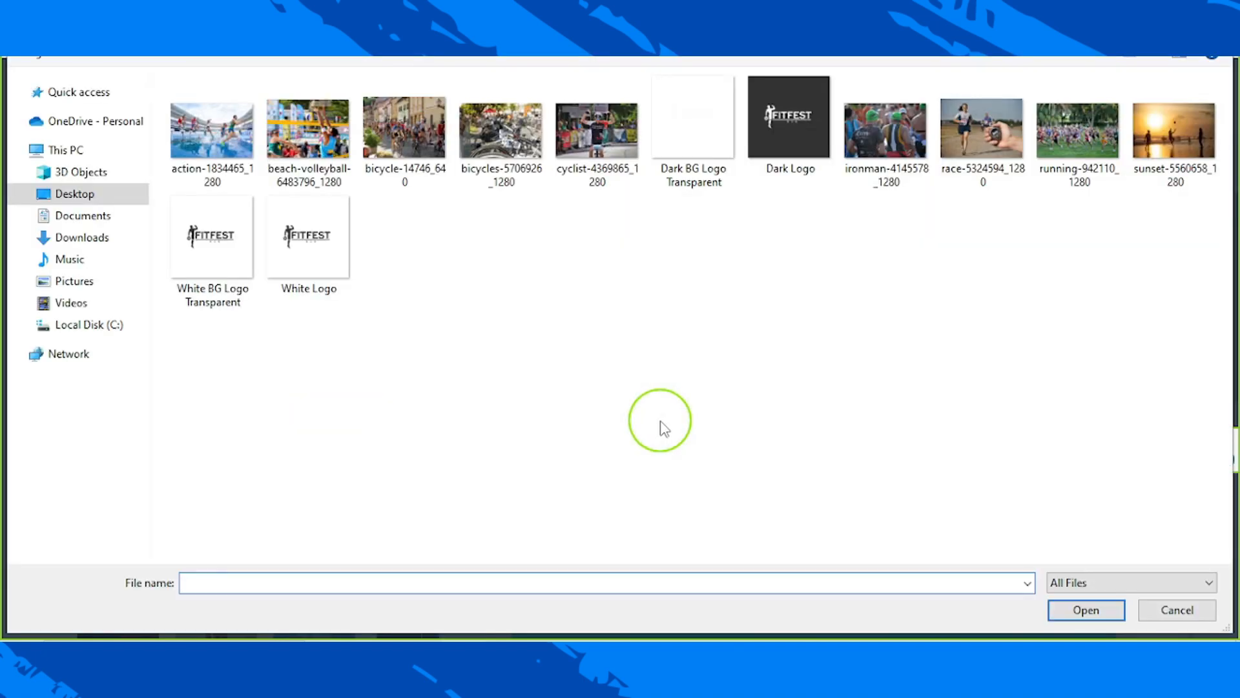
pyautogui.click(666, 153)
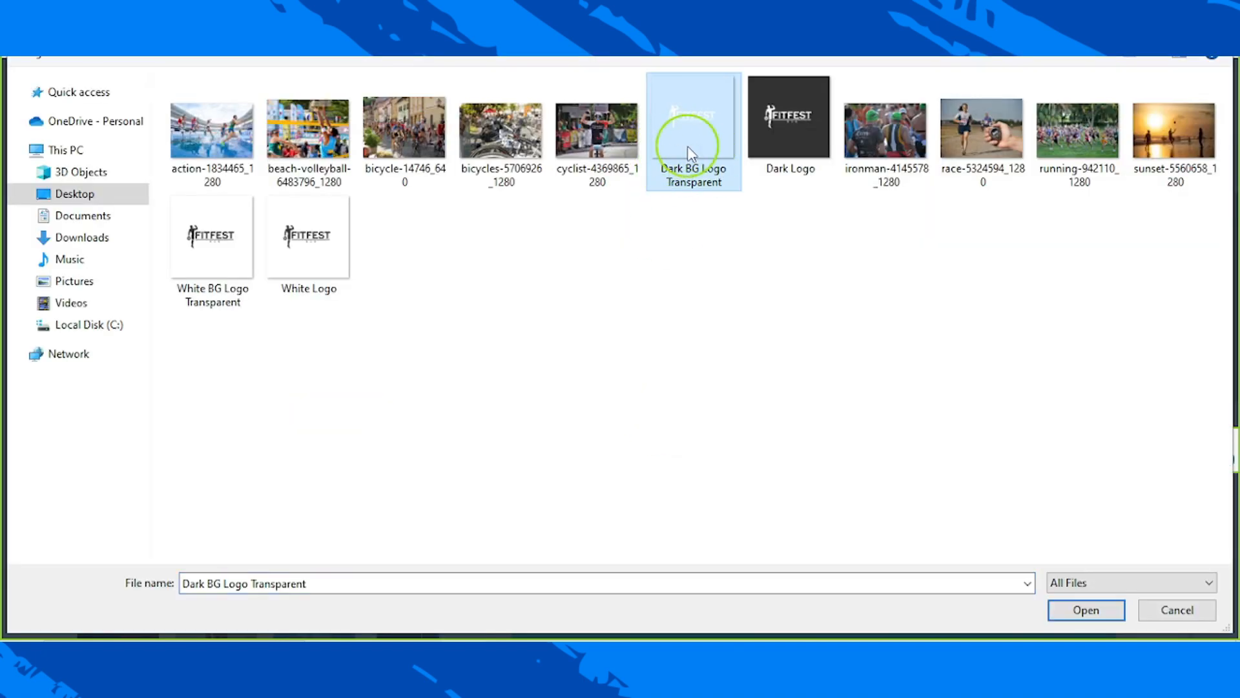
pyautogui.click(1085, 612)
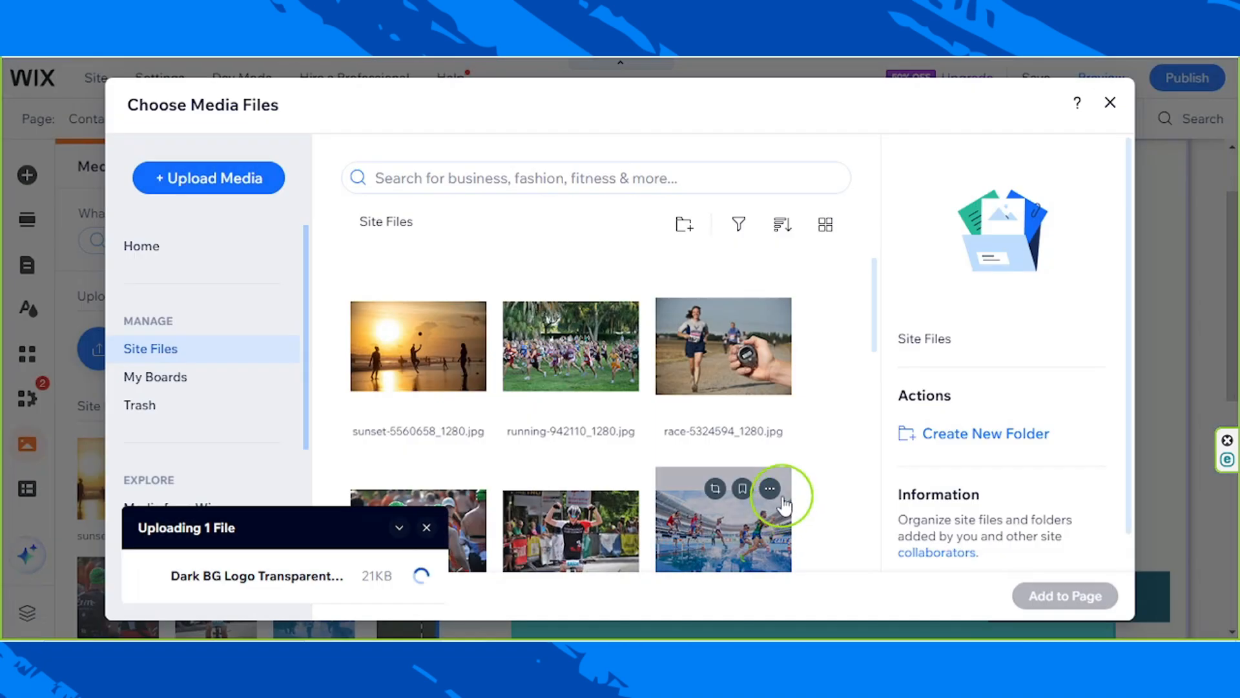
pyautogui.click(782, 497)
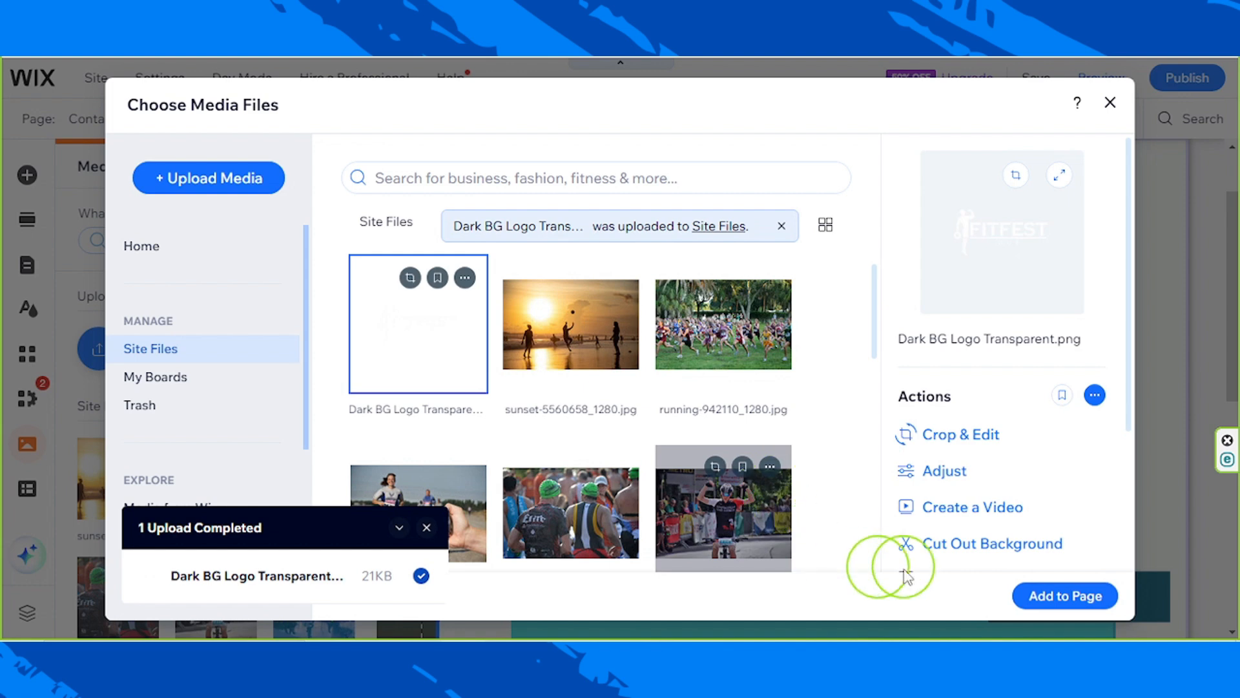
pyautogui.click(1074, 595)
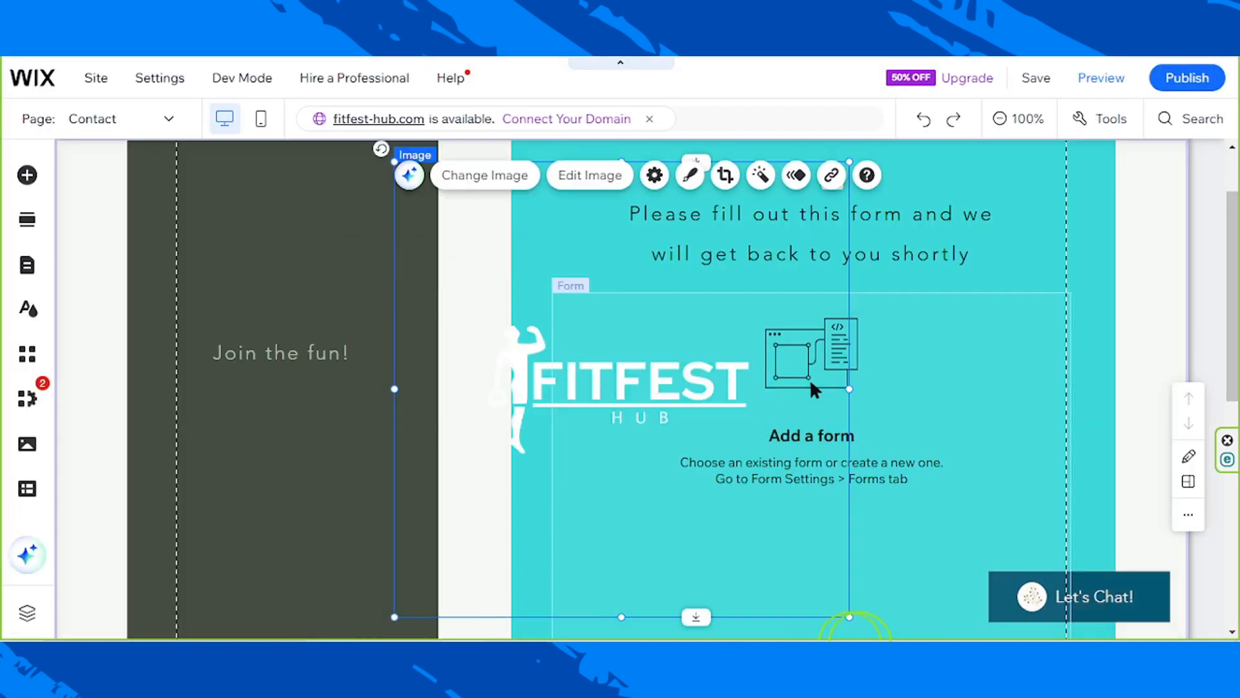
# Shrink the FITFEST logo image to about 343 × 339 px and shift it slightly toward the dark column
pyautogui.moveTo(849, 617); pyautogui.dragTo(690, 459)
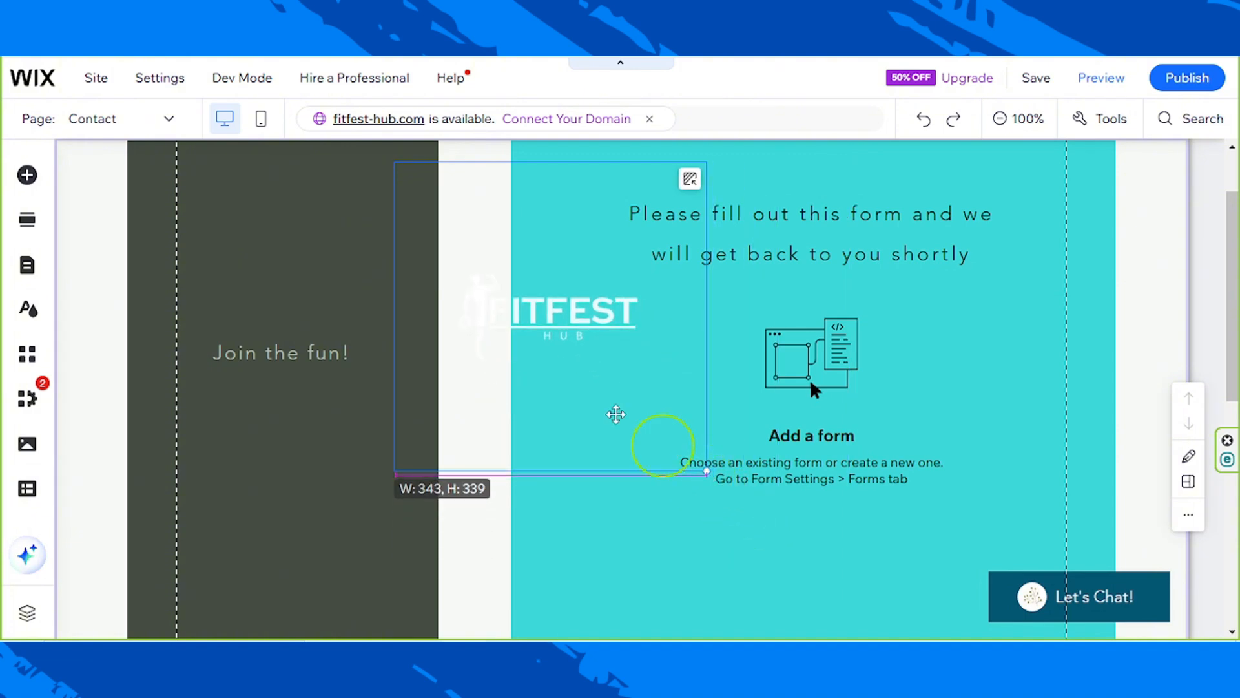
pyautogui.moveTo(459, 343); pyautogui.dragTo(526, 368)
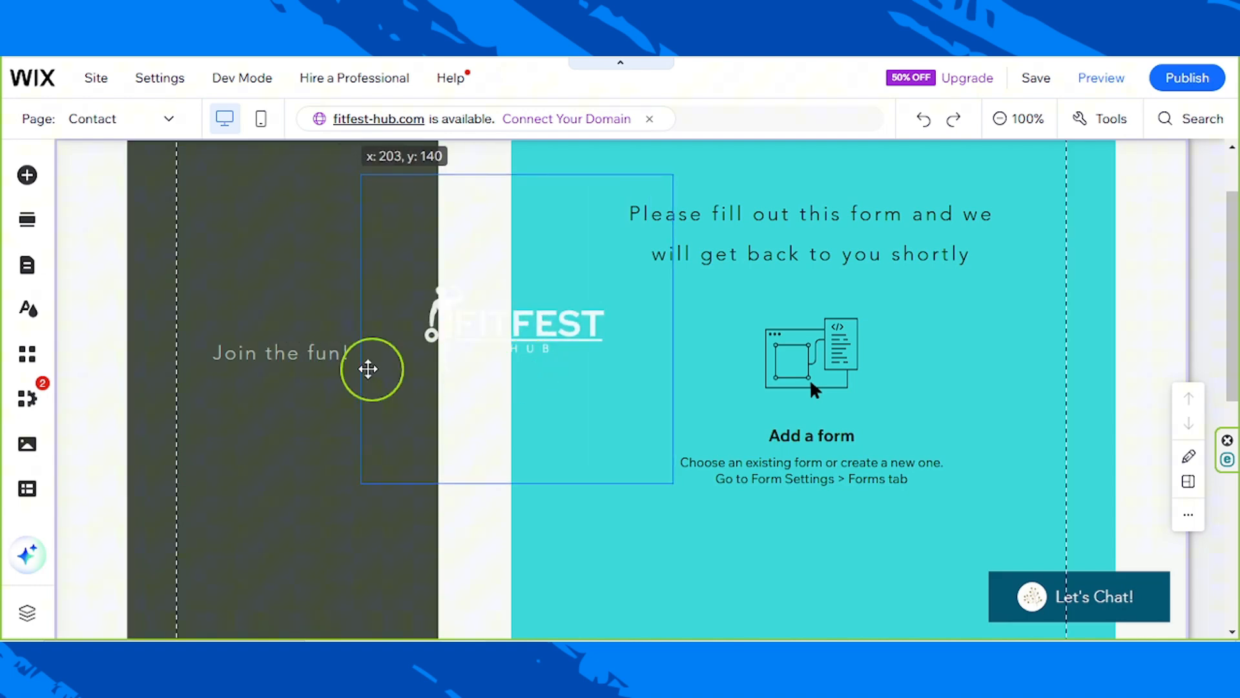
# Move the "Join the fun!" text lower in the dark column and place the FITFEST logo above it
pyautogui.click(299, 360)
pyautogui.moveTo(302, 371); pyautogui.dragTo(296, 464)
pyautogui.click(570, 328)
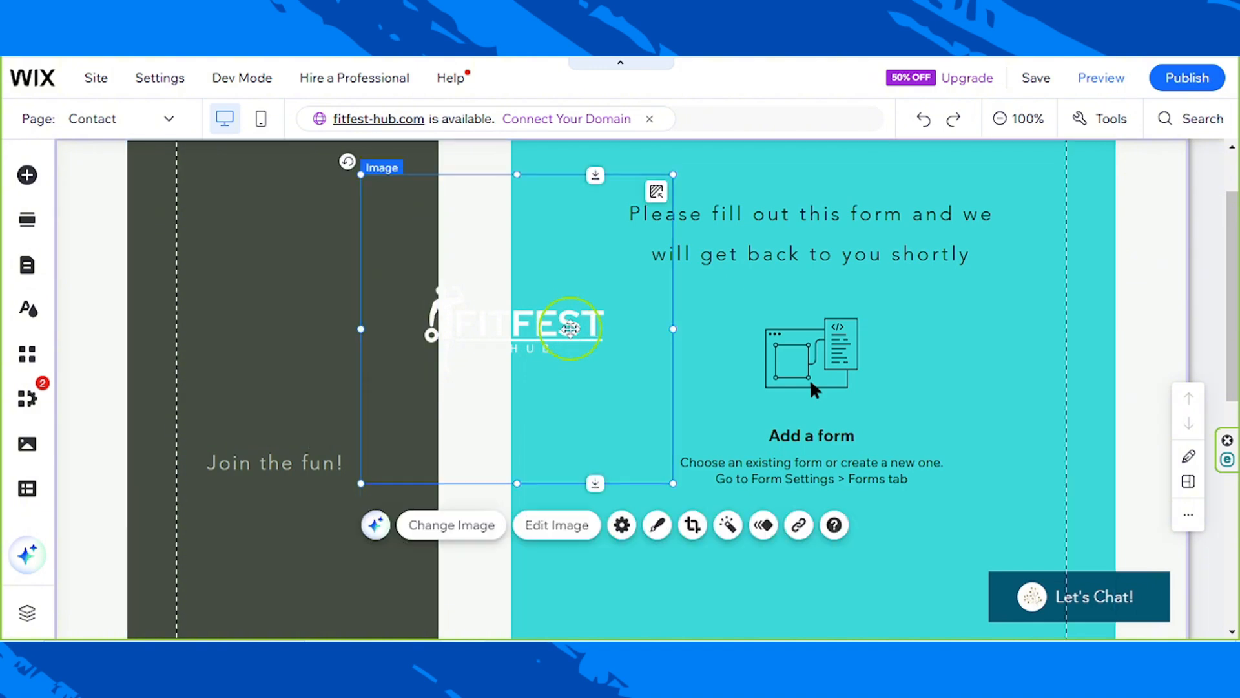
pyautogui.moveTo(570, 328); pyautogui.dragTo(336, 347)
pyautogui.scroll(1, 325, 432)
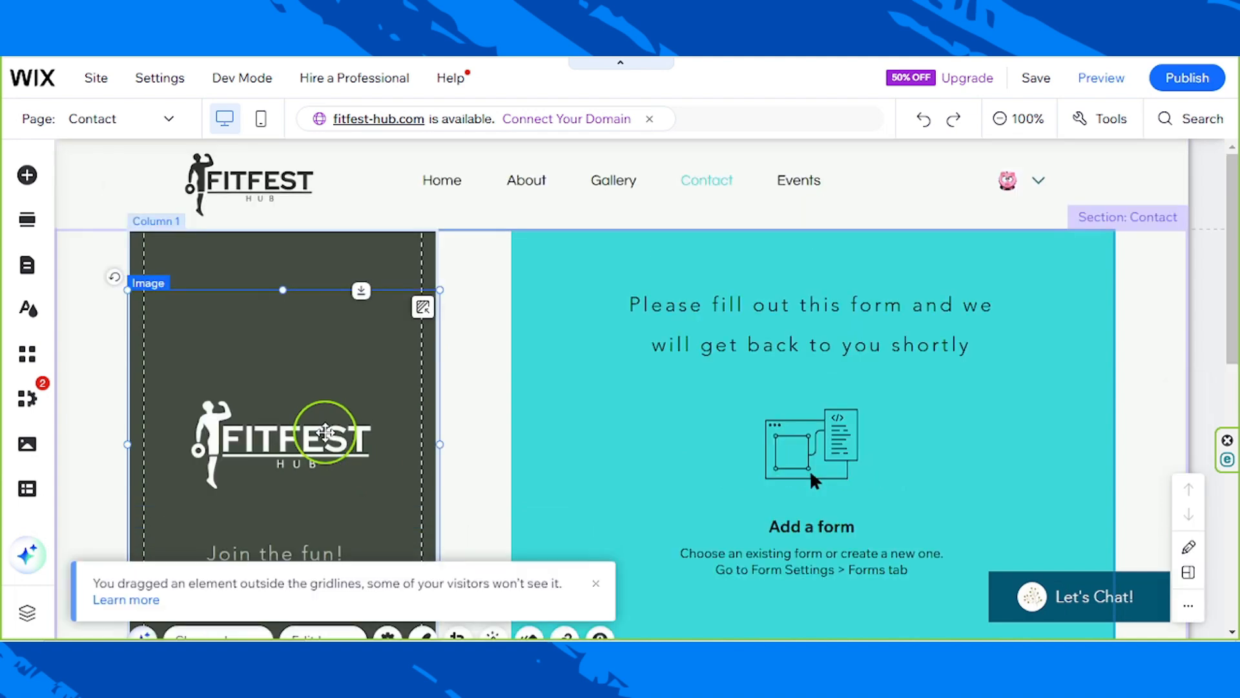
pyautogui.scroll(-5, 325, 432)
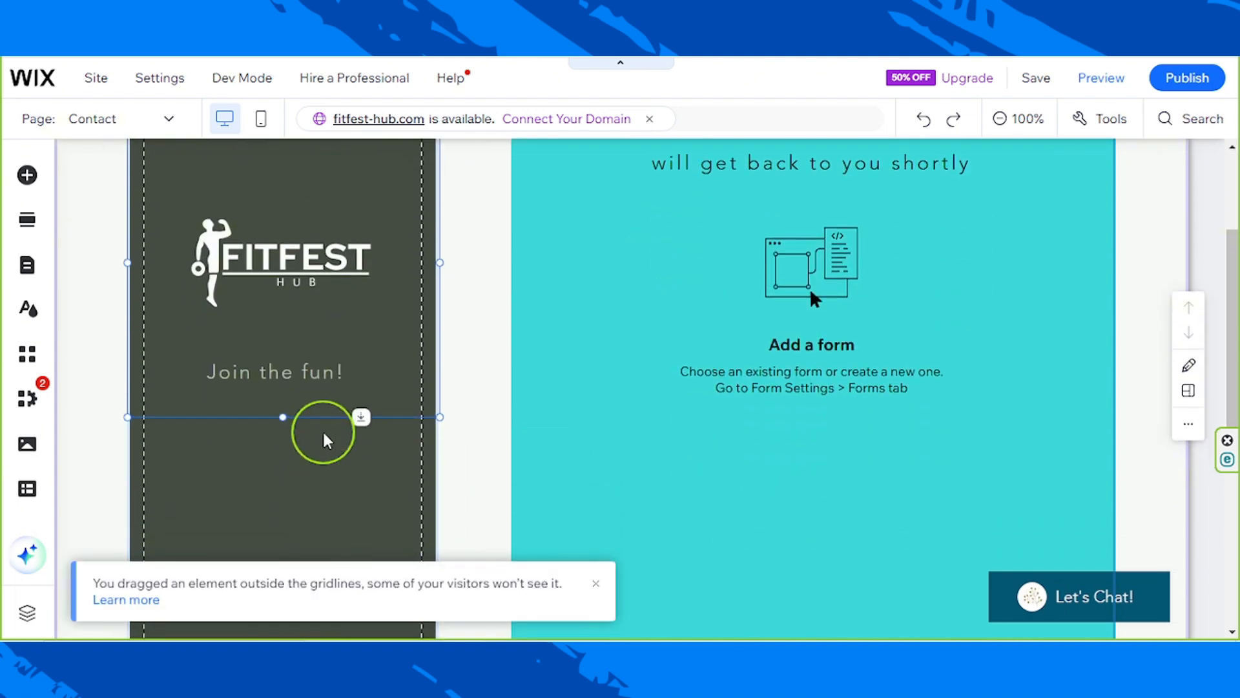
# Crop the FITFEST logo image closely around its artwork on all sides and shift the "Join the fun!" text to sit centered beneath it
pyautogui.scroll(5, 321, 429)
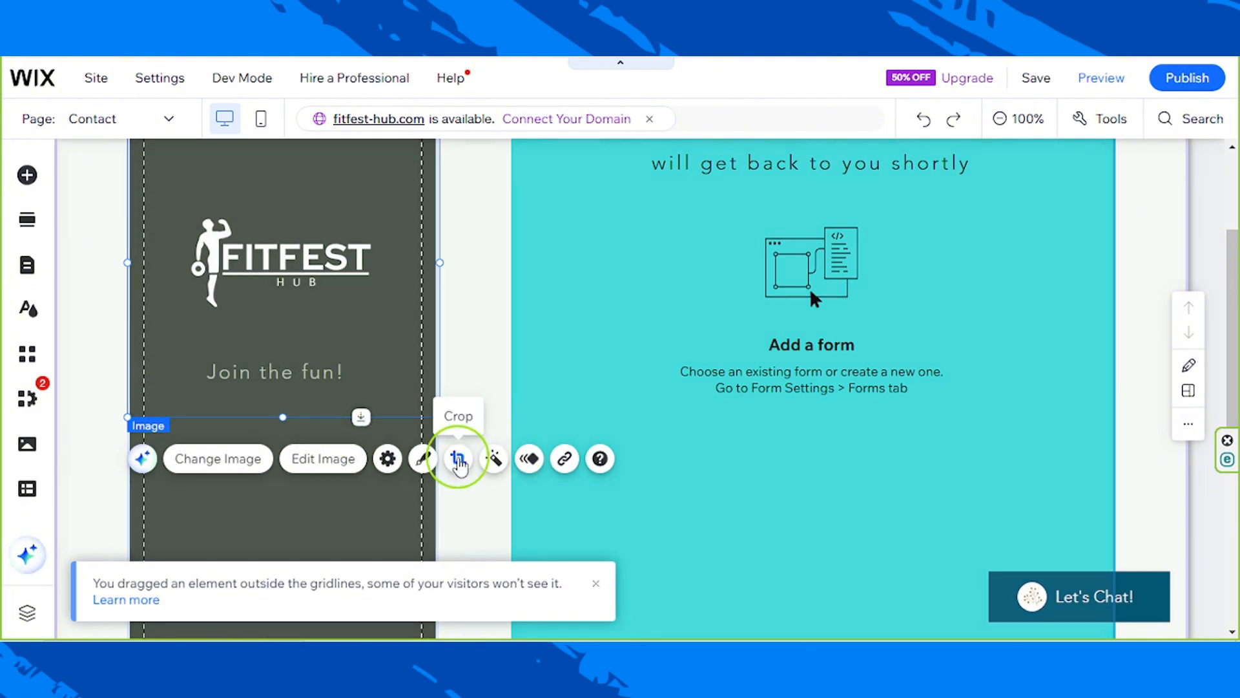
pyautogui.click(458, 460)
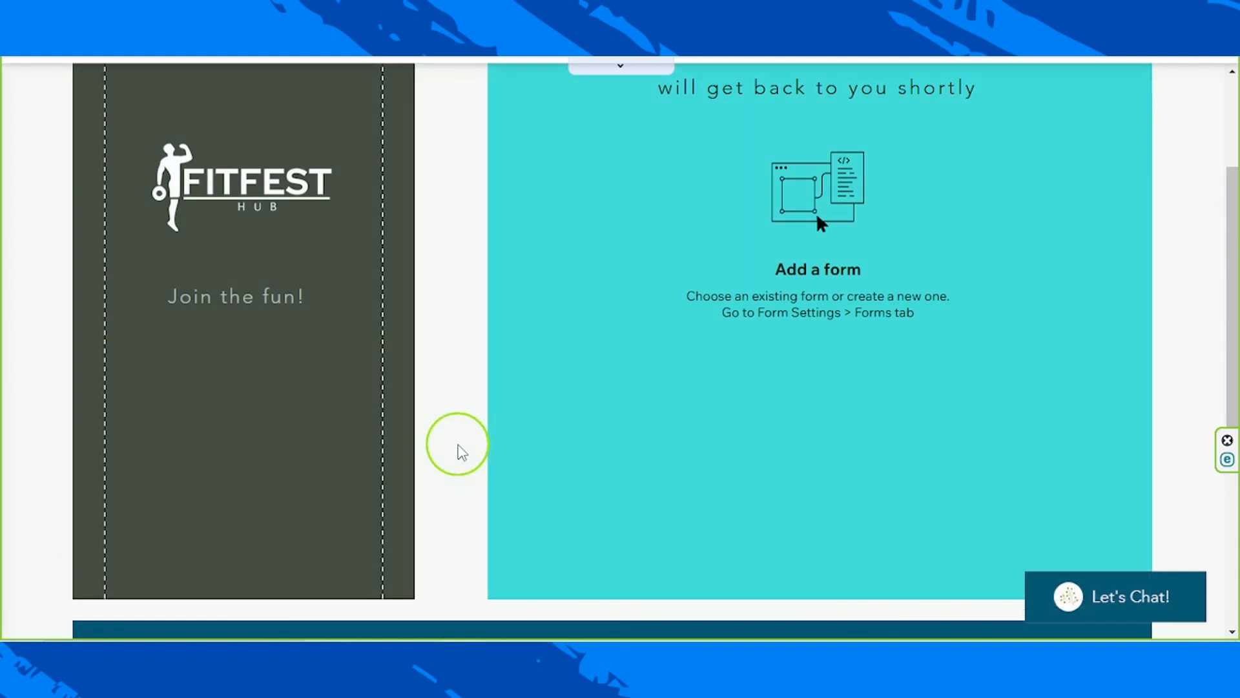
pyautogui.moveTo(245, 336); pyautogui.dragTo(249, 234)
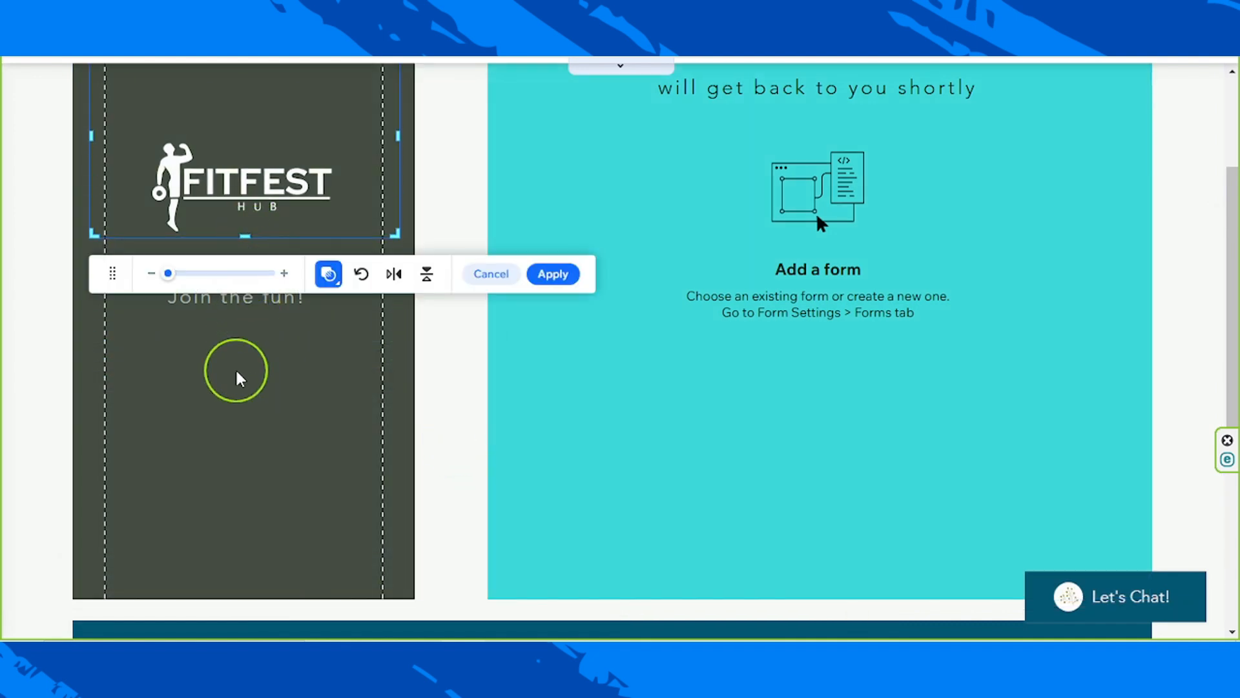
pyautogui.scroll(2, 241, 374)
pyautogui.moveTo(243, 129); pyautogui.dragTo(245, 229)
pyautogui.moveTo(398, 278); pyautogui.dragTo(338, 277)
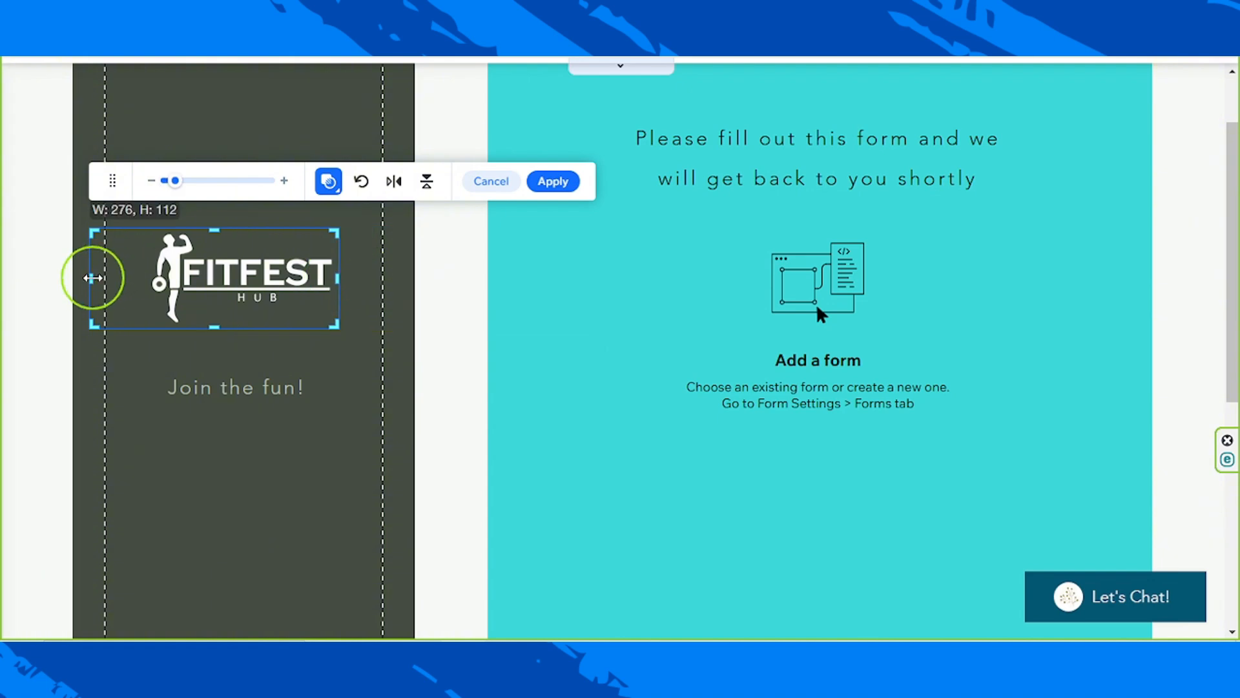
pyautogui.moveTo(92, 278); pyautogui.dragTo(146, 278)
pyautogui.click(613, 182)
pyautogui.moveTo(295, 465); pyautogui.dragTo(304, 456)
# Delete the empty "Add a form" placeholder from the teal column
pyautogui.click(806, 347)
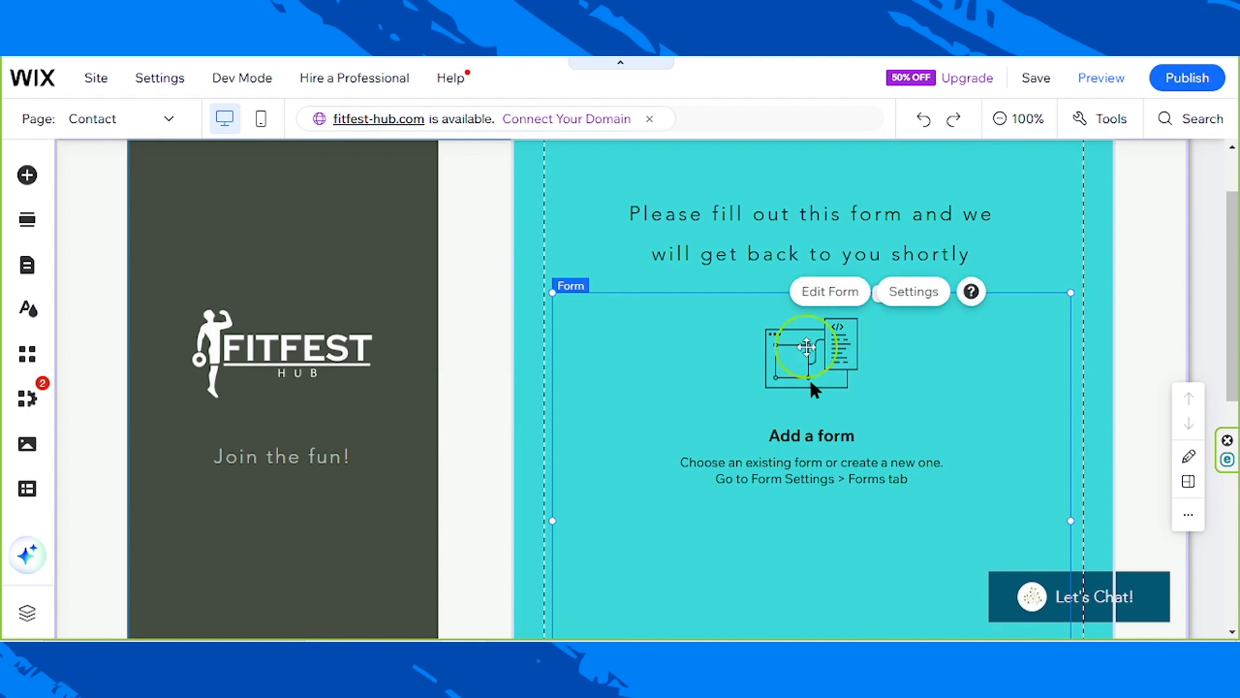
pyautogui.scroll(2, 812, 388)
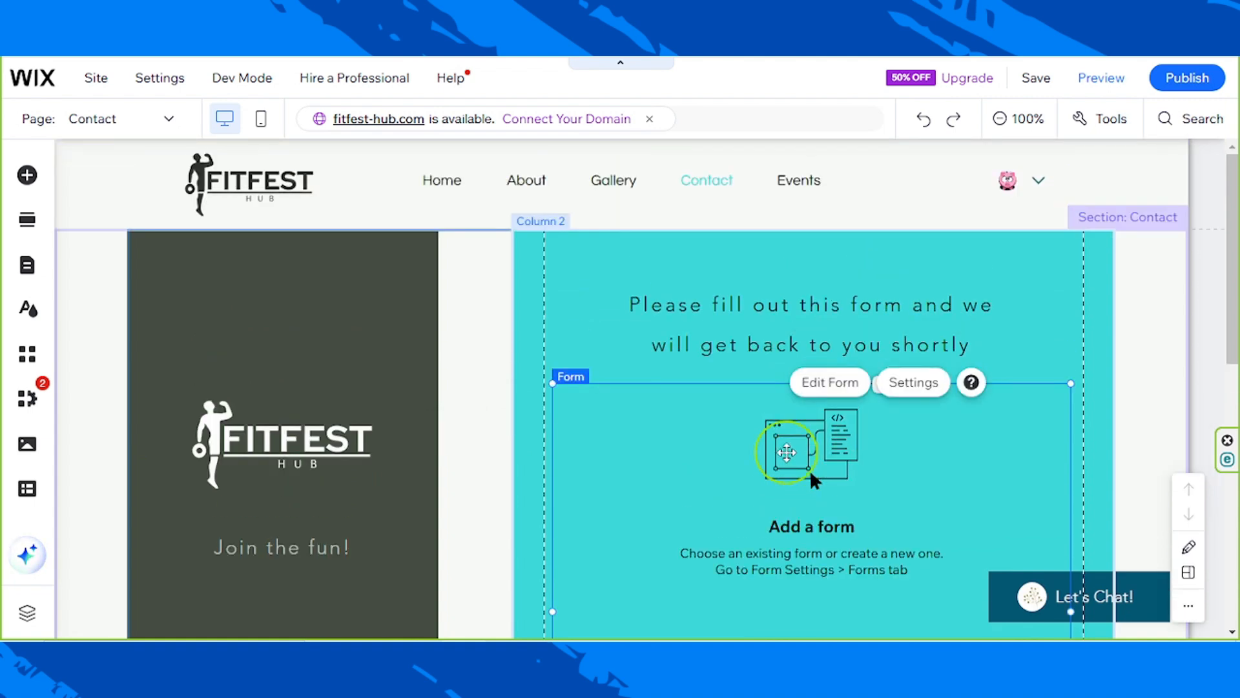
pyautogui.click(717, 521)
pyautogui.scroll(-5, 713, 470)
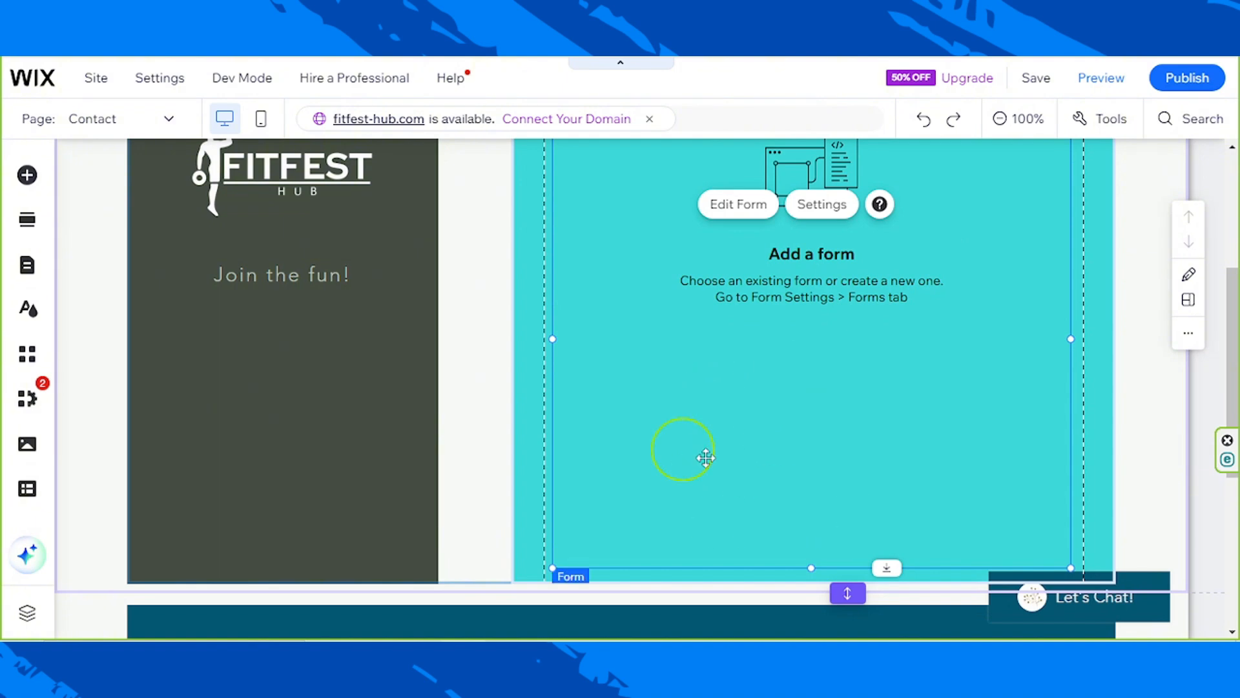
pyautogui.scroll(2, 876, 493)
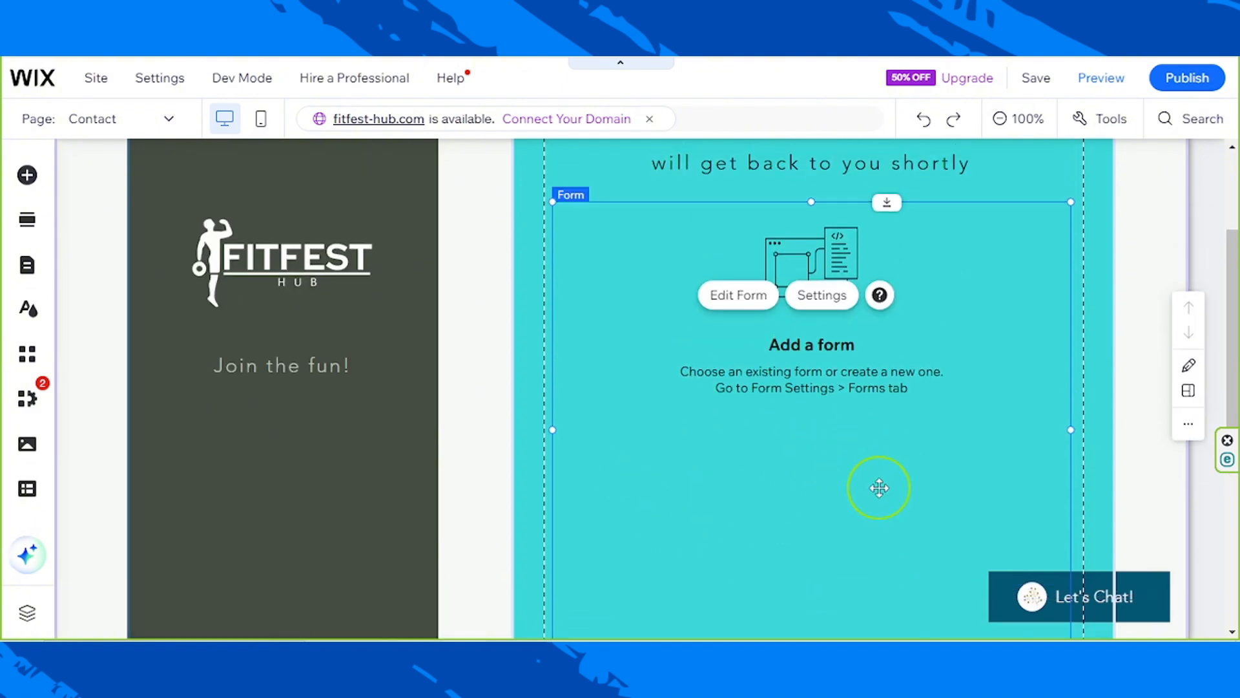
pyautogui.click(812, 455)
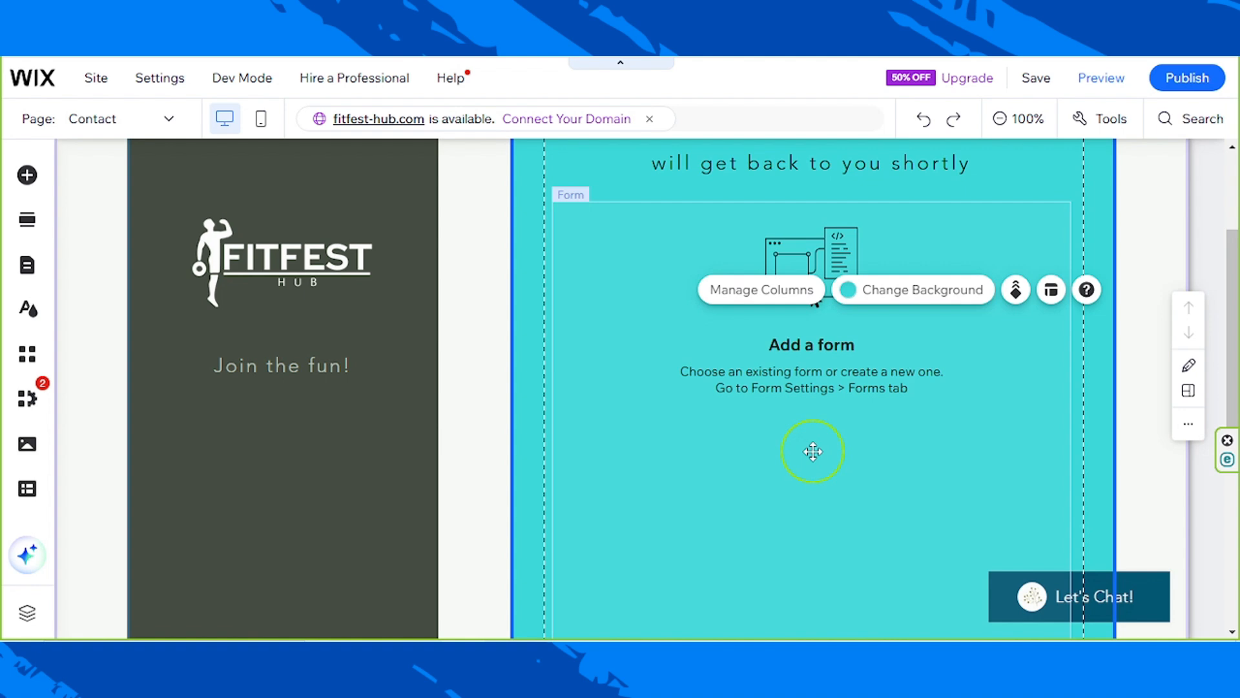
pyautogui.press('Delete')
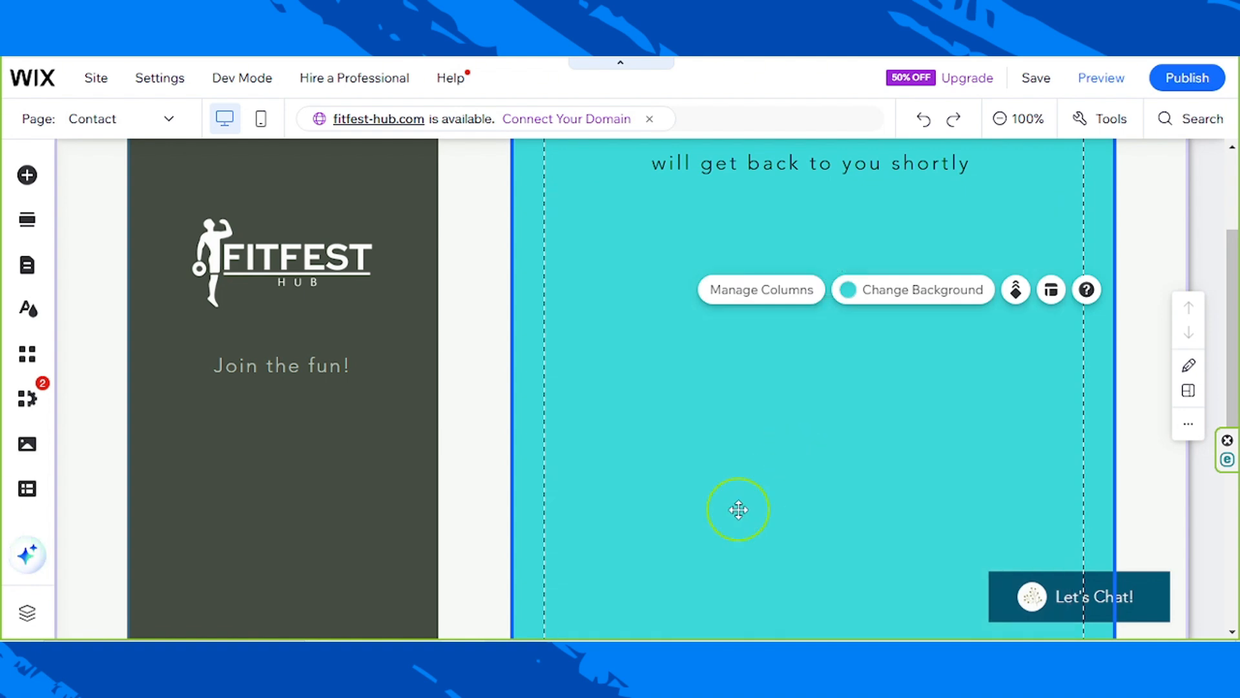
# Add the premade "Come work with us" application form to the teal column, below the "Please fill out this form" text
pyautogui.scroll(3, 738, 504)
pyautogui.scroll(-3, 738, 505)
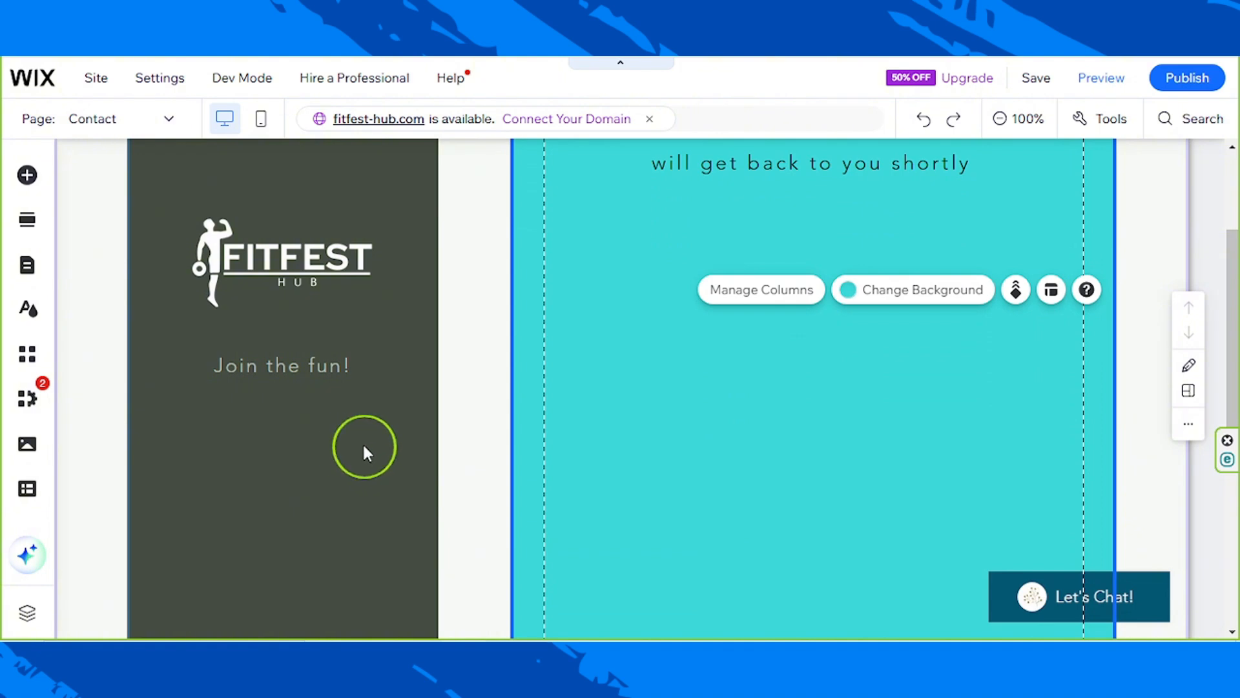
pyautogui.click(26, 175)
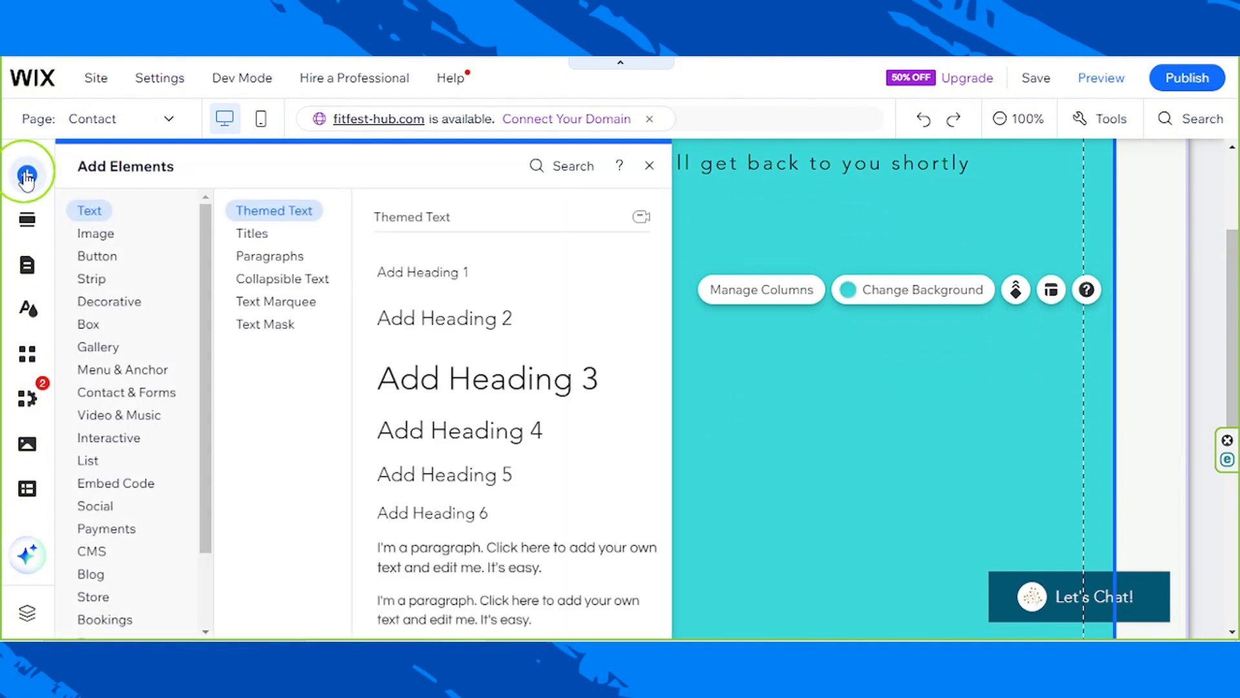
pyautogui.click(129, 395)
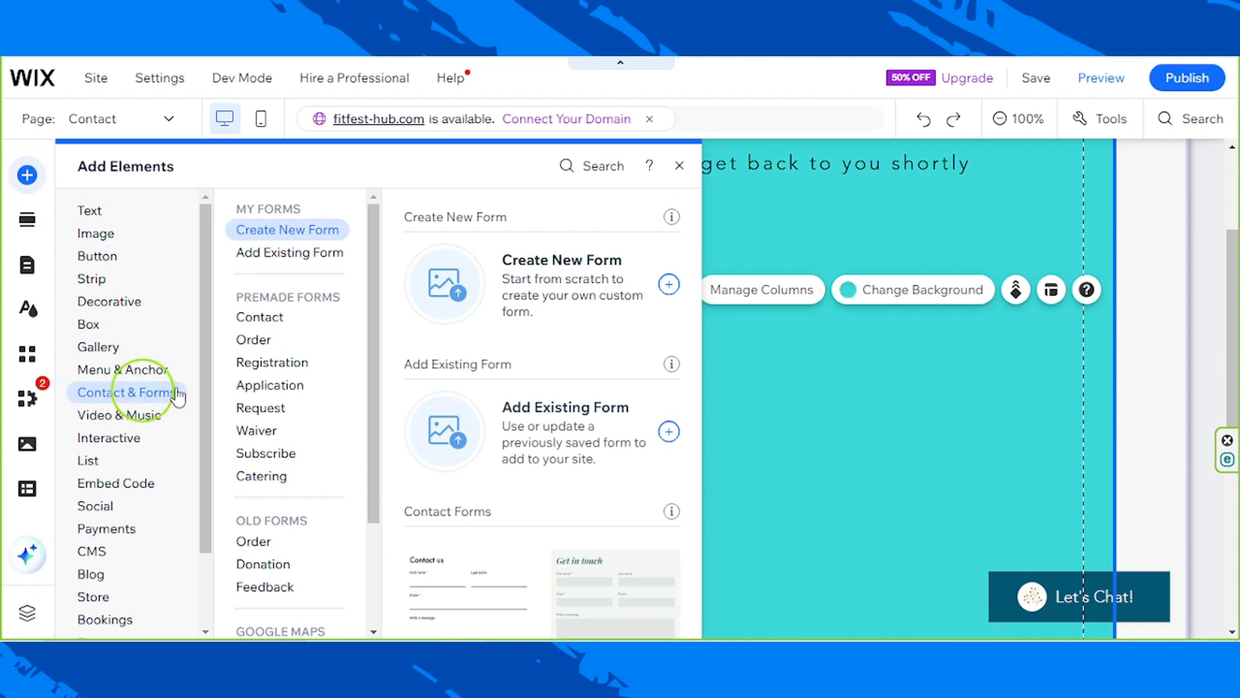
pyautogui.click(258, 318)
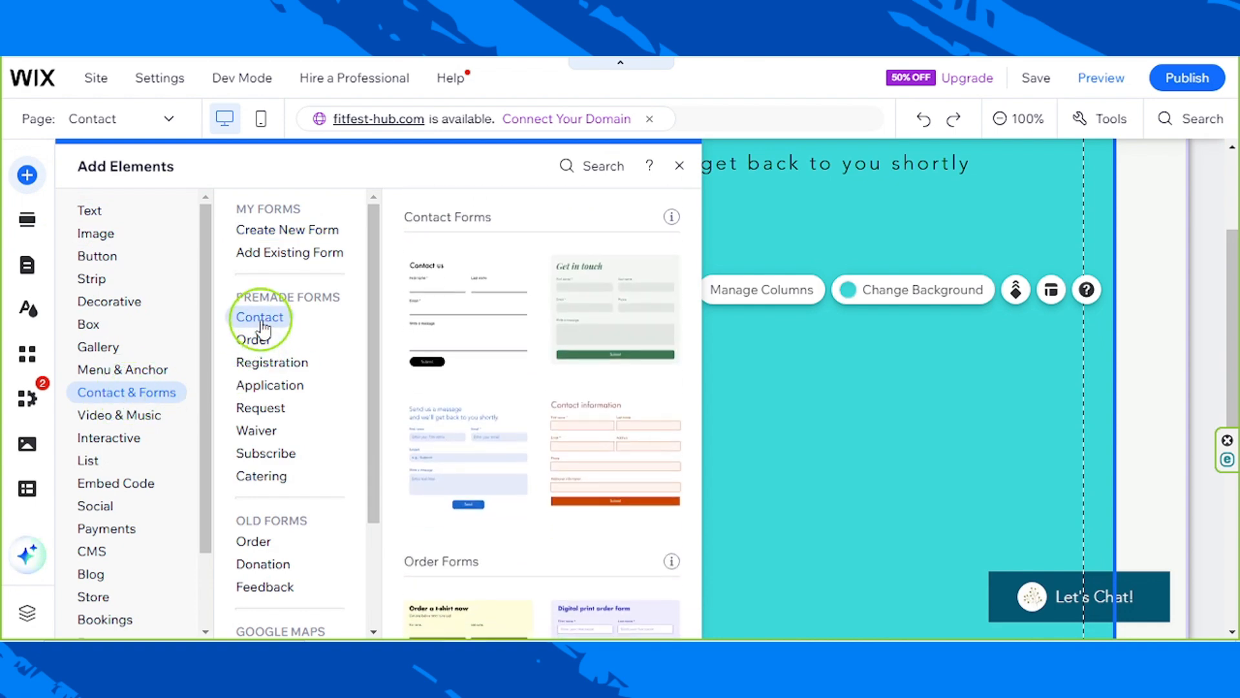
pyautogui.click(253, 340)
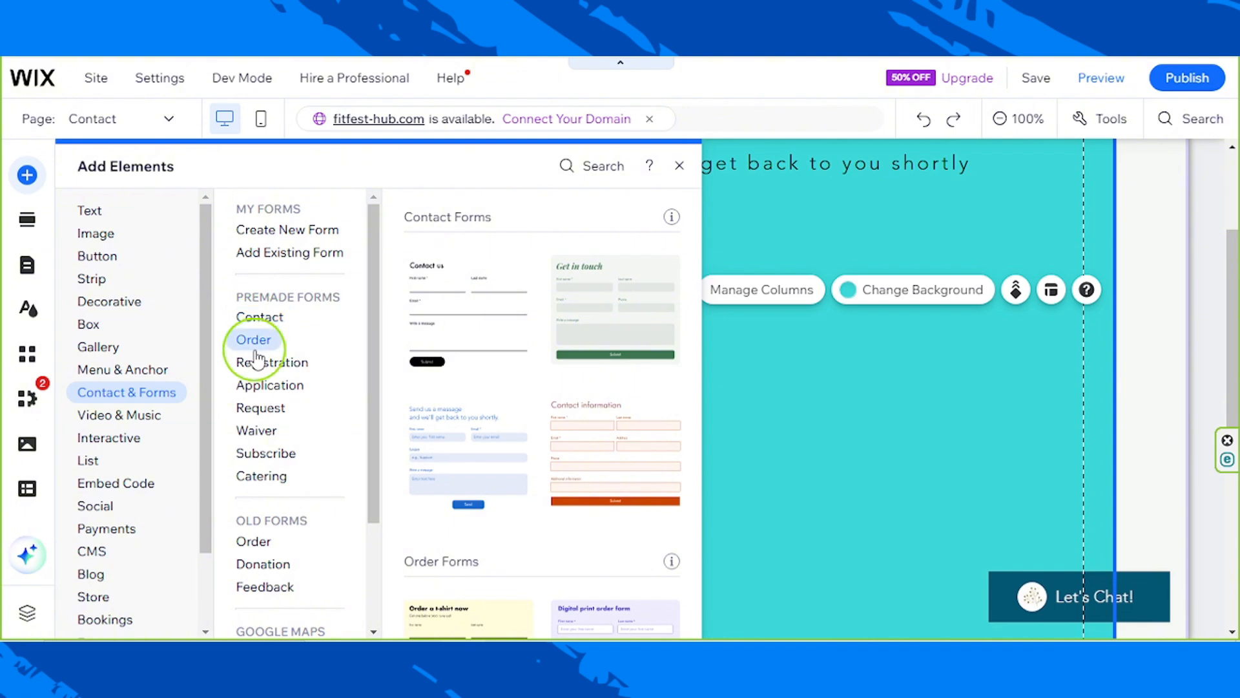
pyautogui.click(258, 476)
pyautogui.click(258, 363)
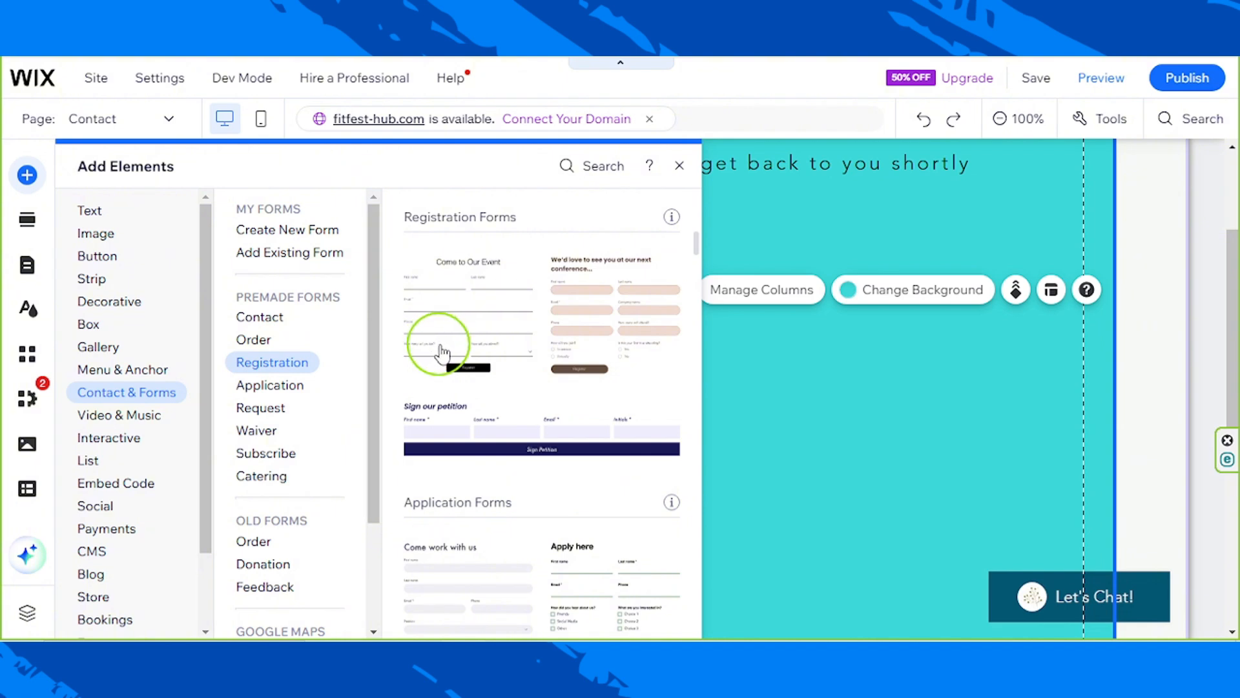
pyautogui.scroll(-7, 441, 352)
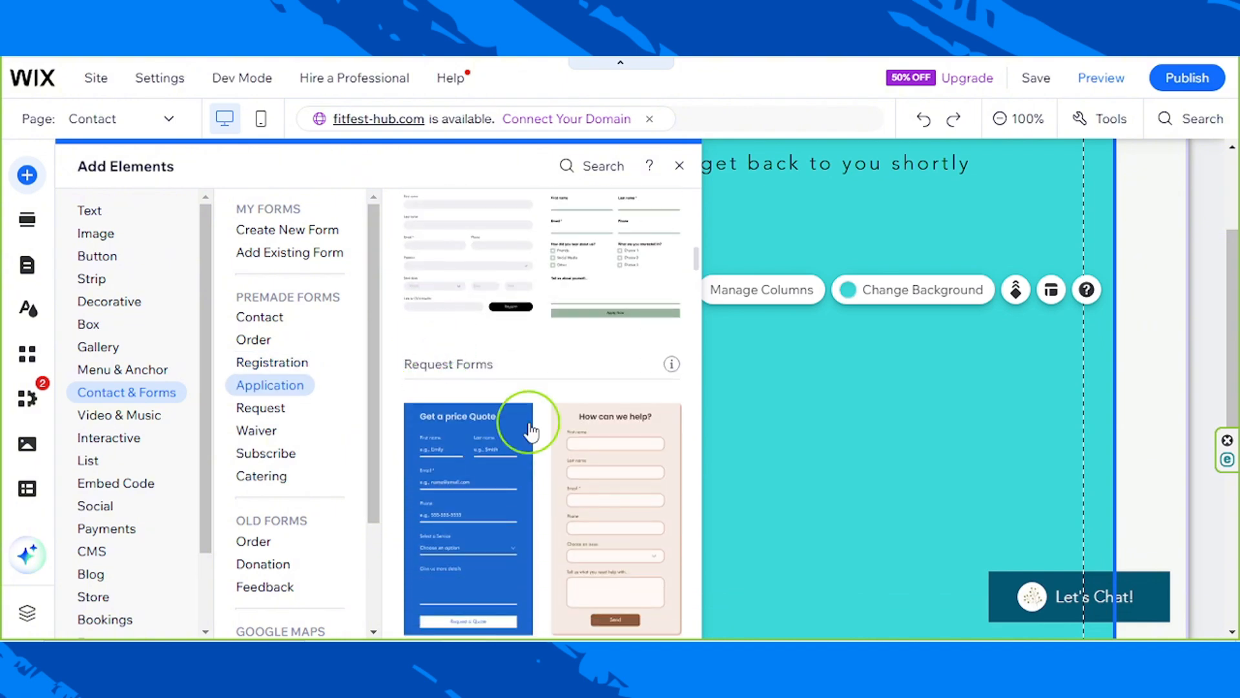
pyautogui.scroll(7, 529, 430)
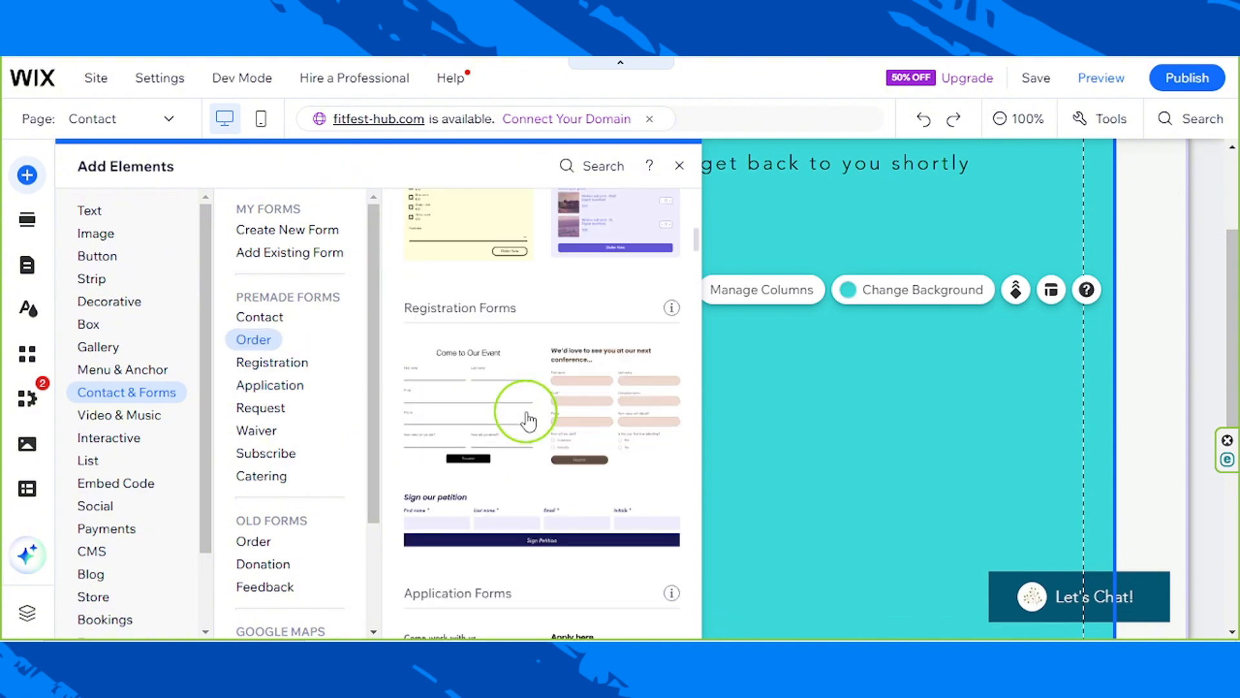
pyautogui.scroll(-4, 528, 421)
pyautogui.scroll(-3, 528, 420)
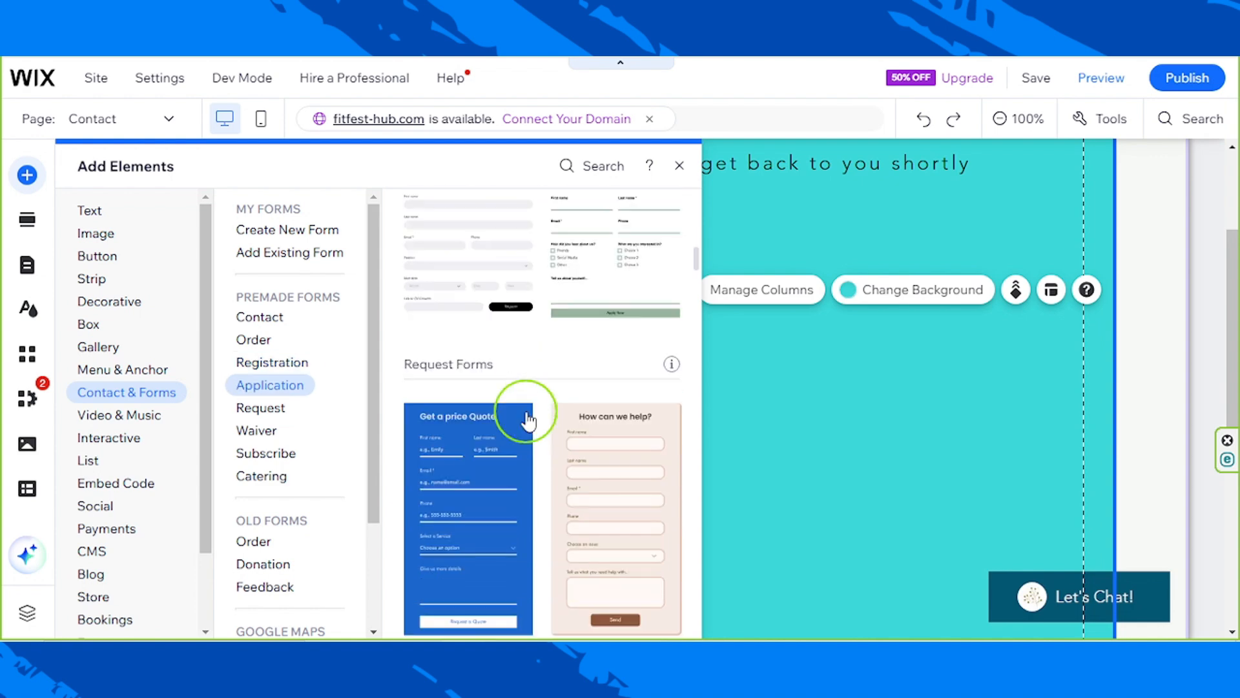
pyautogui.scroll(2, 526, 409)
pyautogui.moveTo(418, 334)
pyautogui.mouseDown()
pyautogui.moveTo(490, 360)
pyautogui.moveTo(808, 383)
pyautogui.moveTo(626, 449)
pyautogui.moveTo(618, 489)
pyautogui.mouseUp()
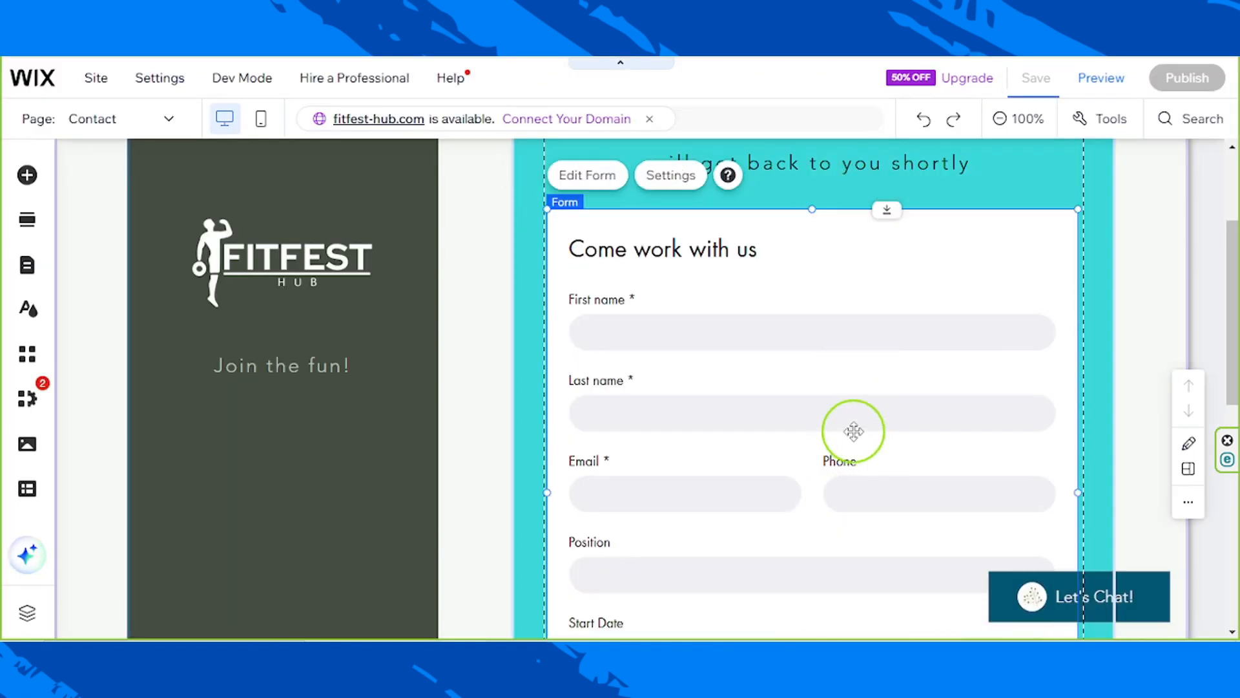
# Check the layout of the new "Come work with us" form on the page and open it for editing
pyautogui.scroll(-4, 836, 410)
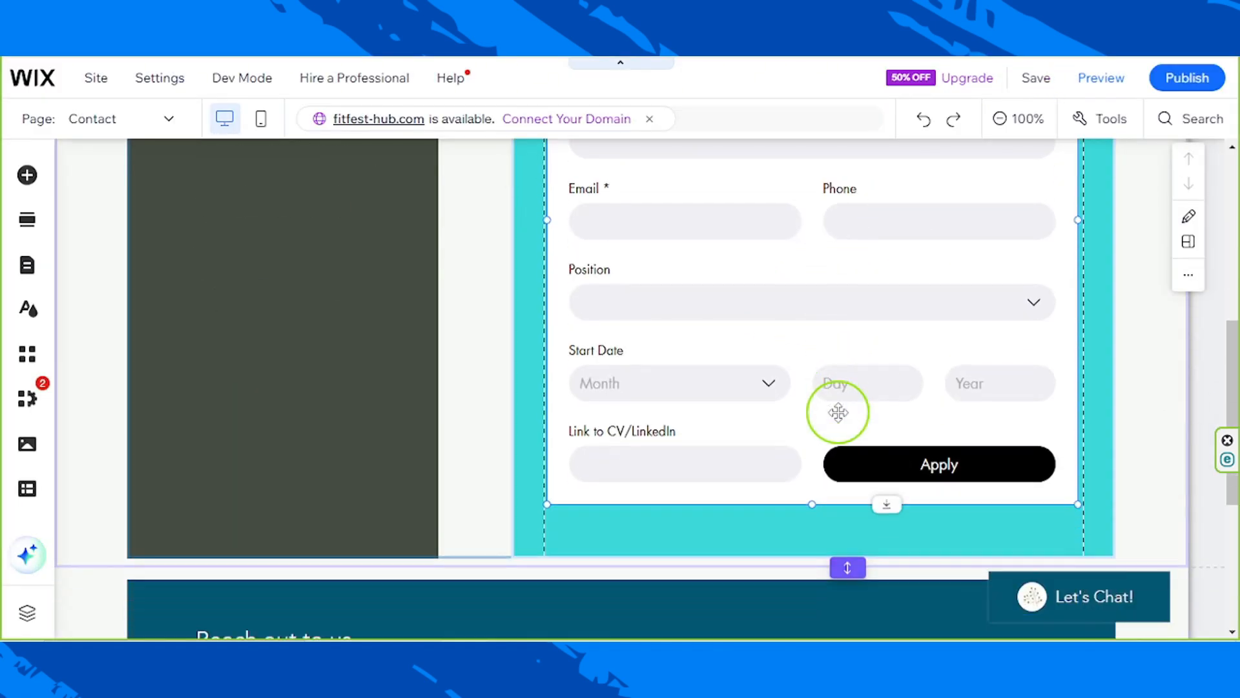
pyautogui.scroll(5, 838, 412)
pyautogui.scroll(2, 838, 412)
pyautogui.scroll(-6, 838, 412)
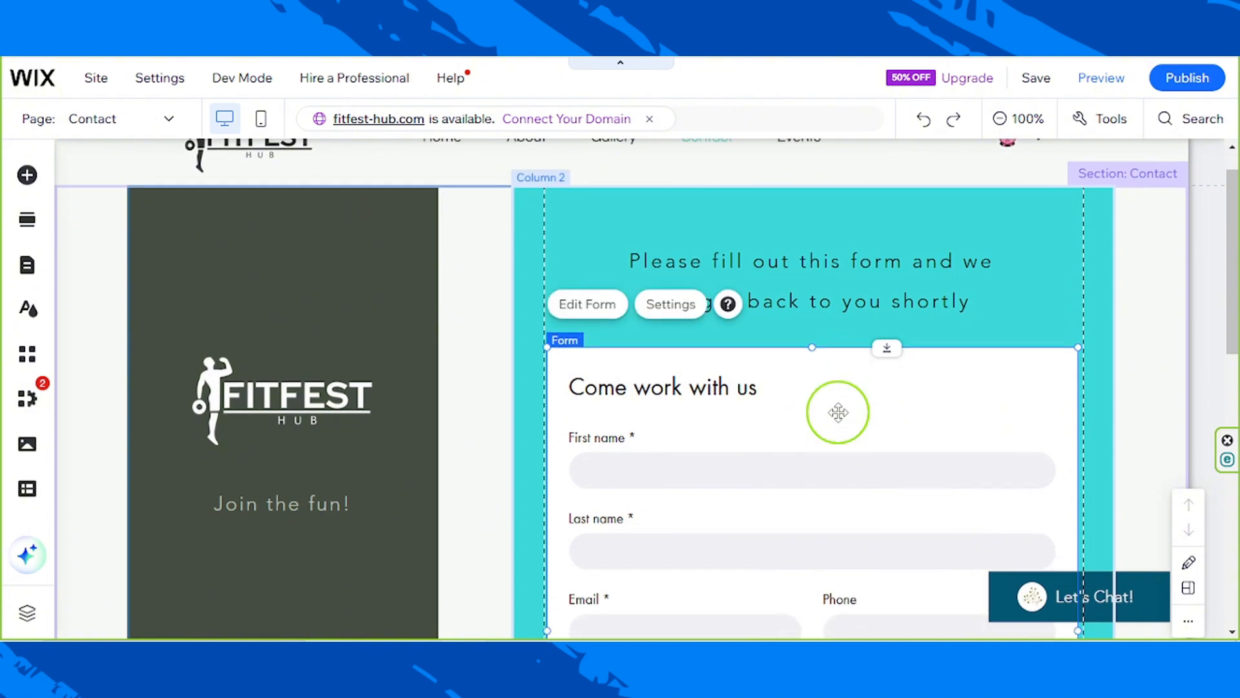
pyautogui.scroll(4, 837, 412)
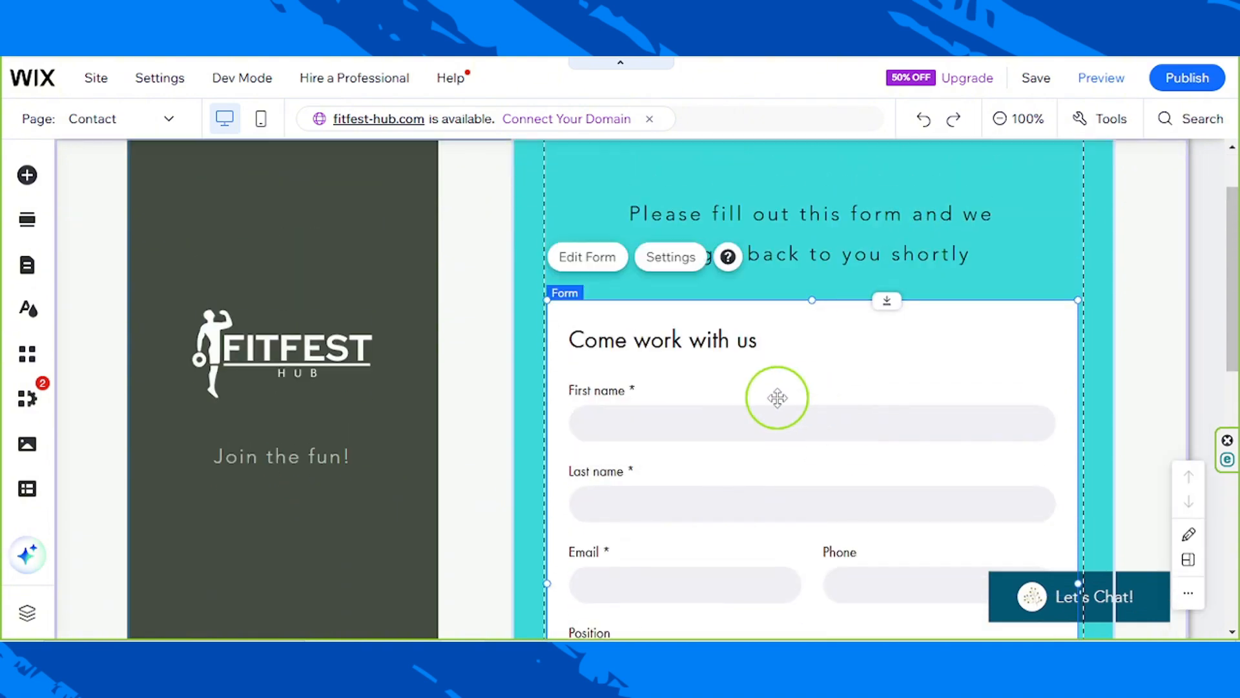
pyautogui.click(585, 261)
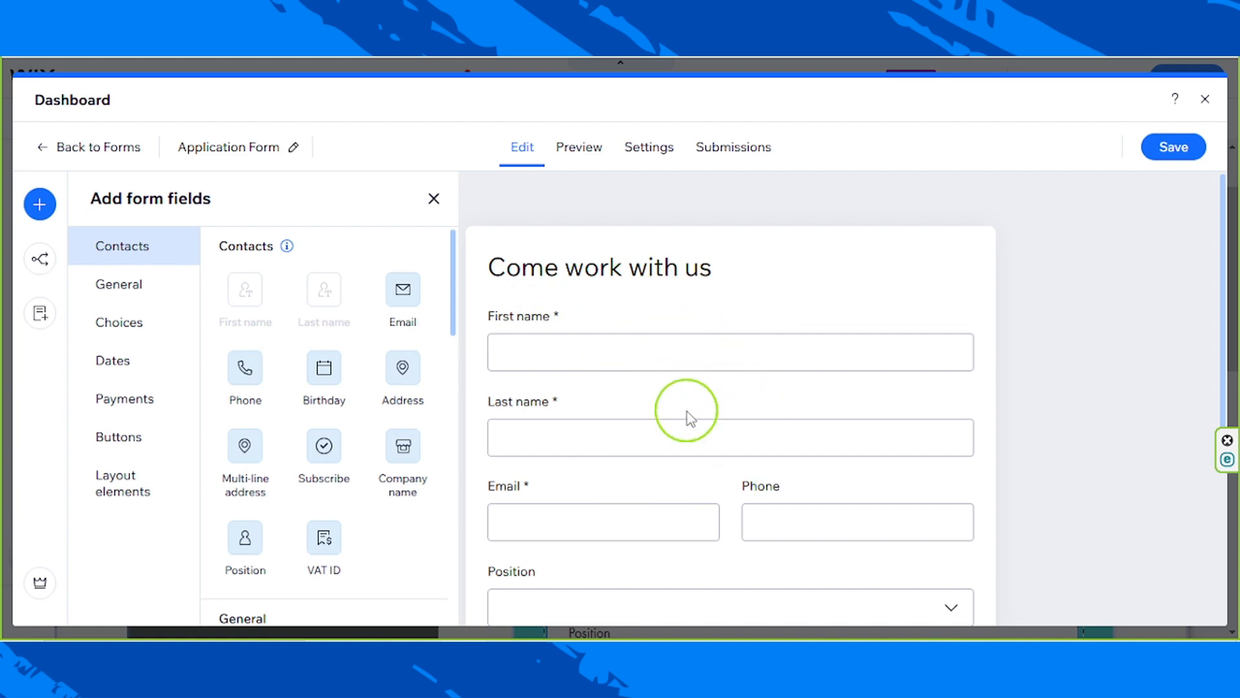
# Delete the Position dropdown field from the application form
pyautogui.scroll(-4, 688, 416)
pyautogui.scroll(4, 690, 419)
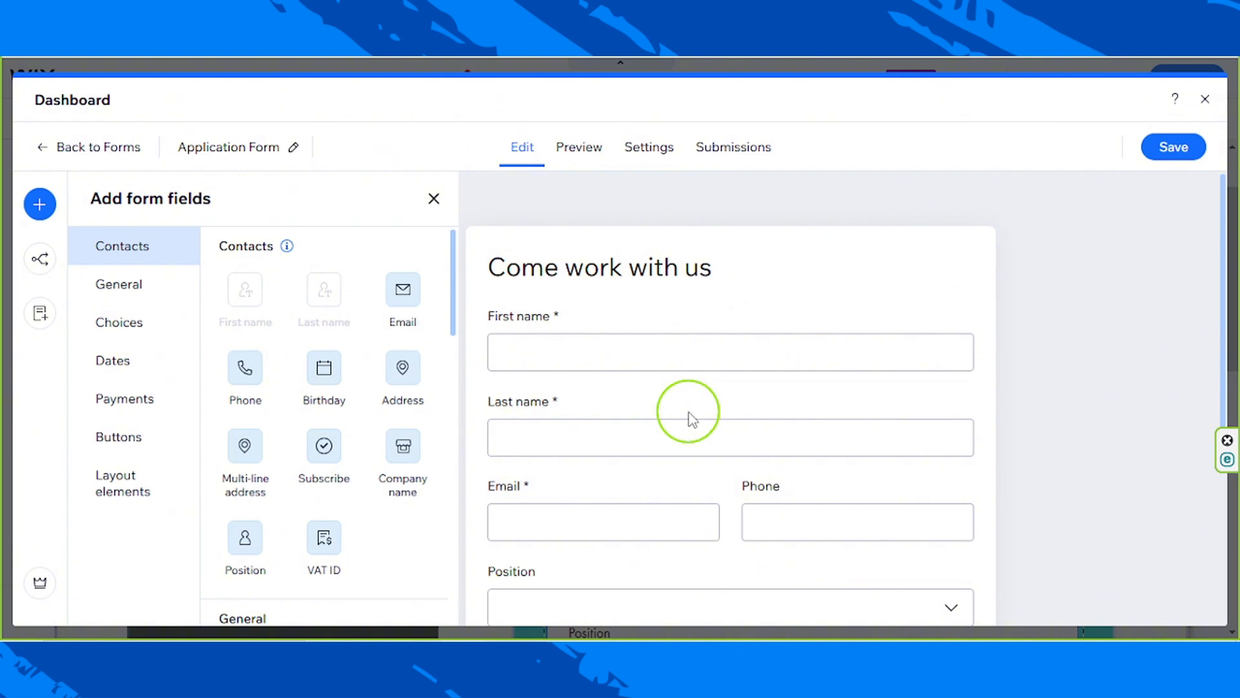
pyautogui.scroll(-3, 691, 419)
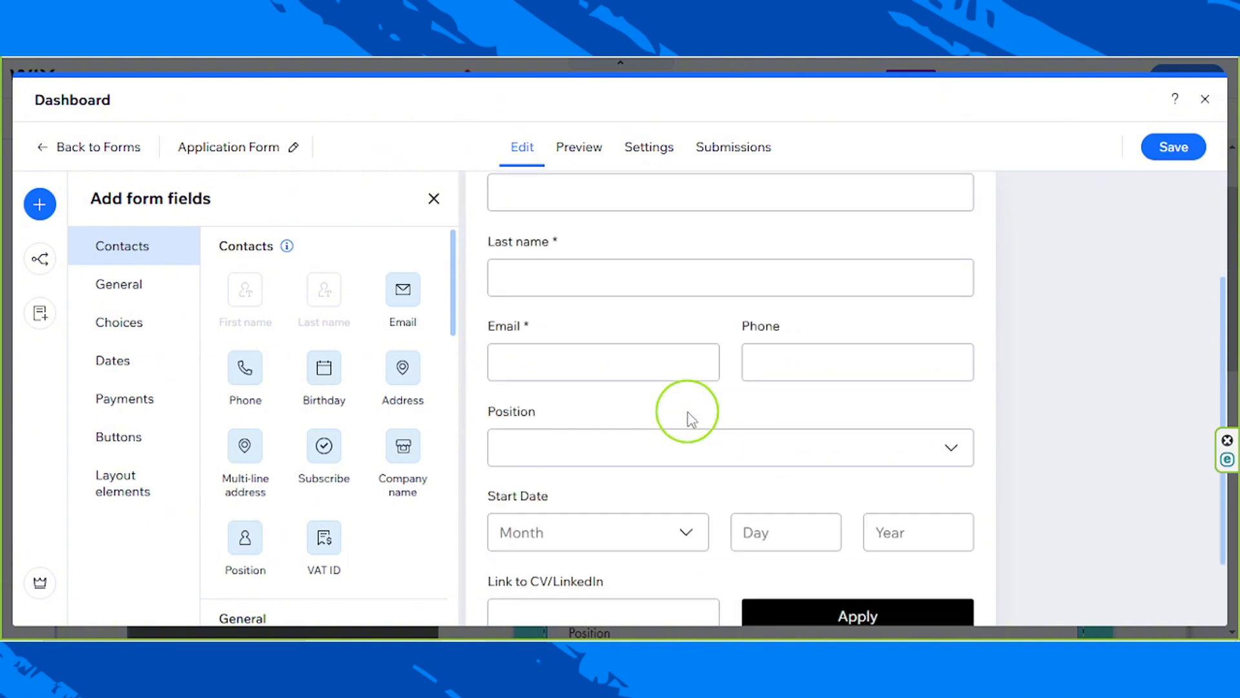
pyautogui.click(633, 446)
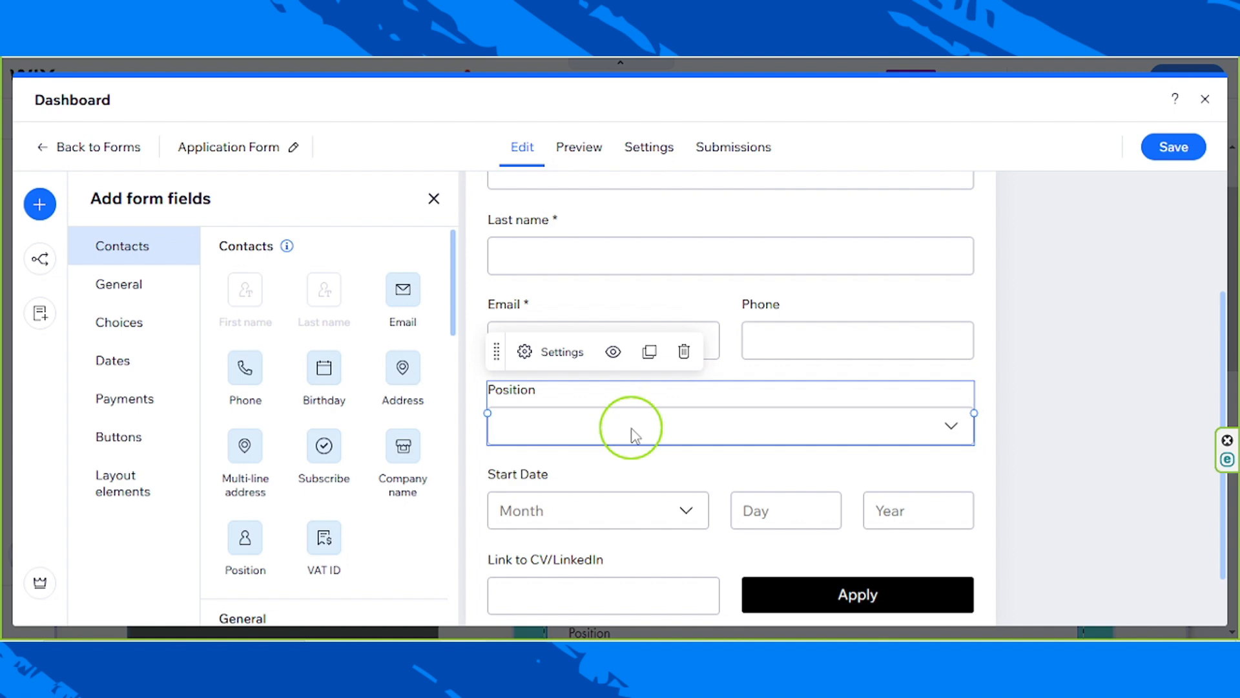
pyautogui.press('Delete')
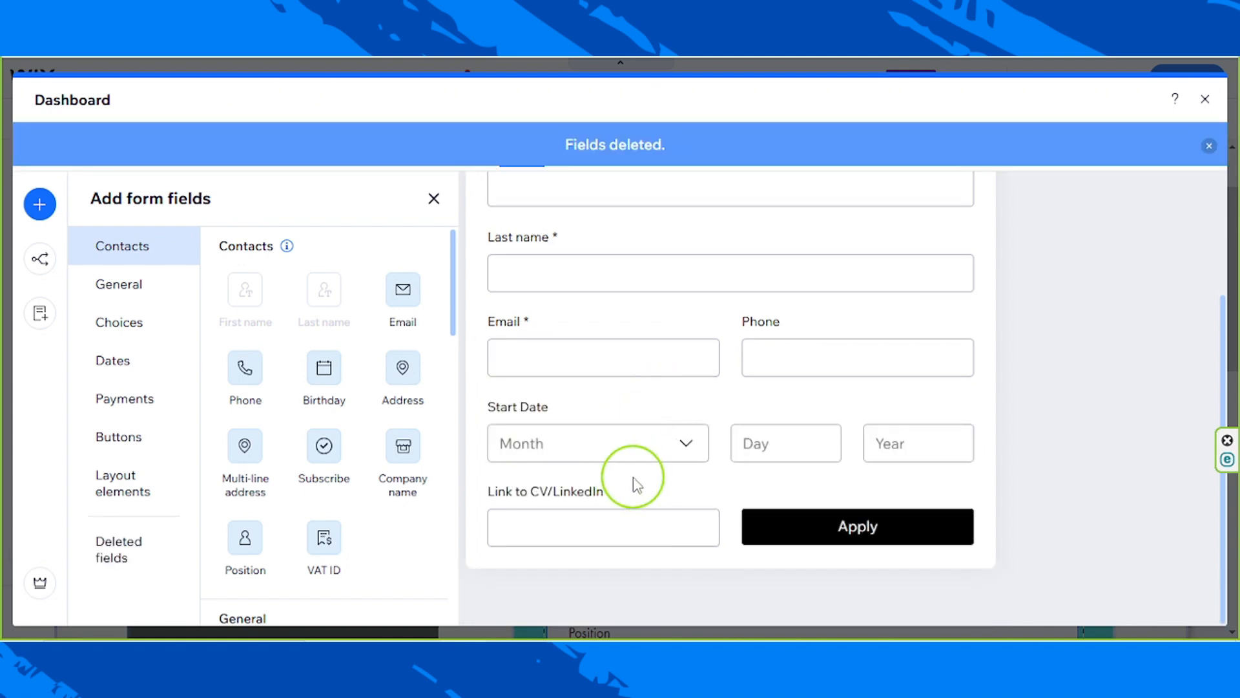
# Delete the Start Date field, the Link to CV/LinkedIn field and the Apply button from the form
pyautogui.scroll(3, 634, 482)
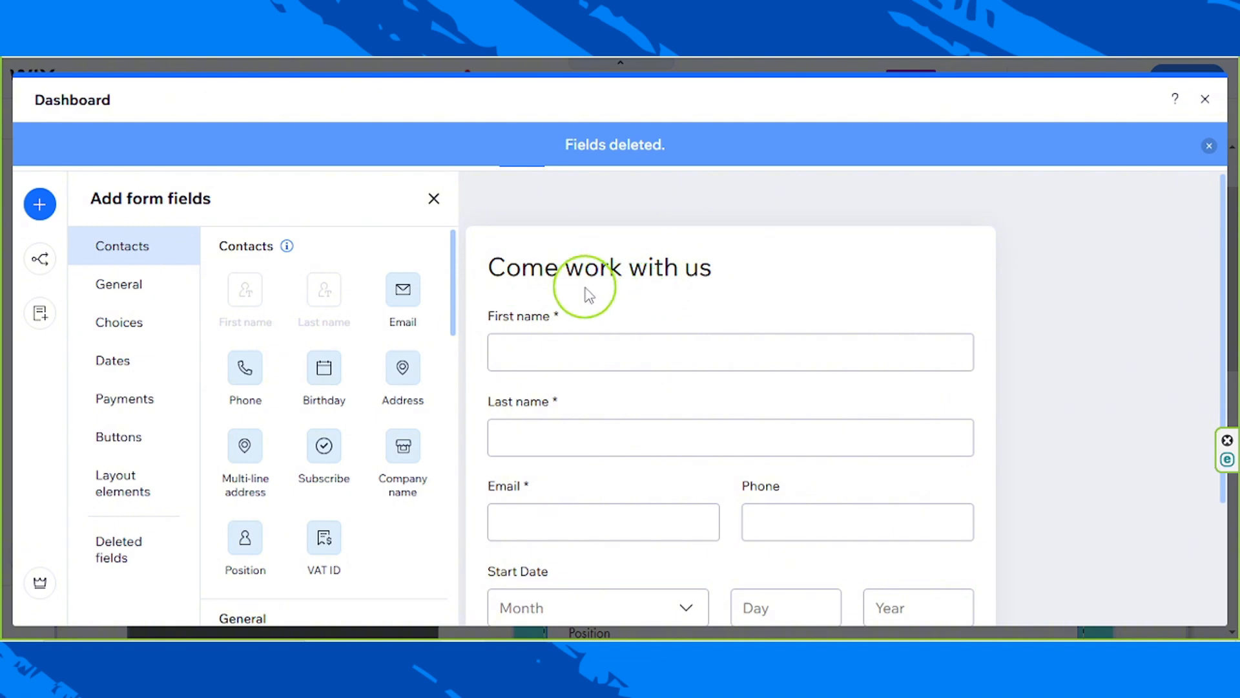
pyautogui.scroll(-2, 609, 507)
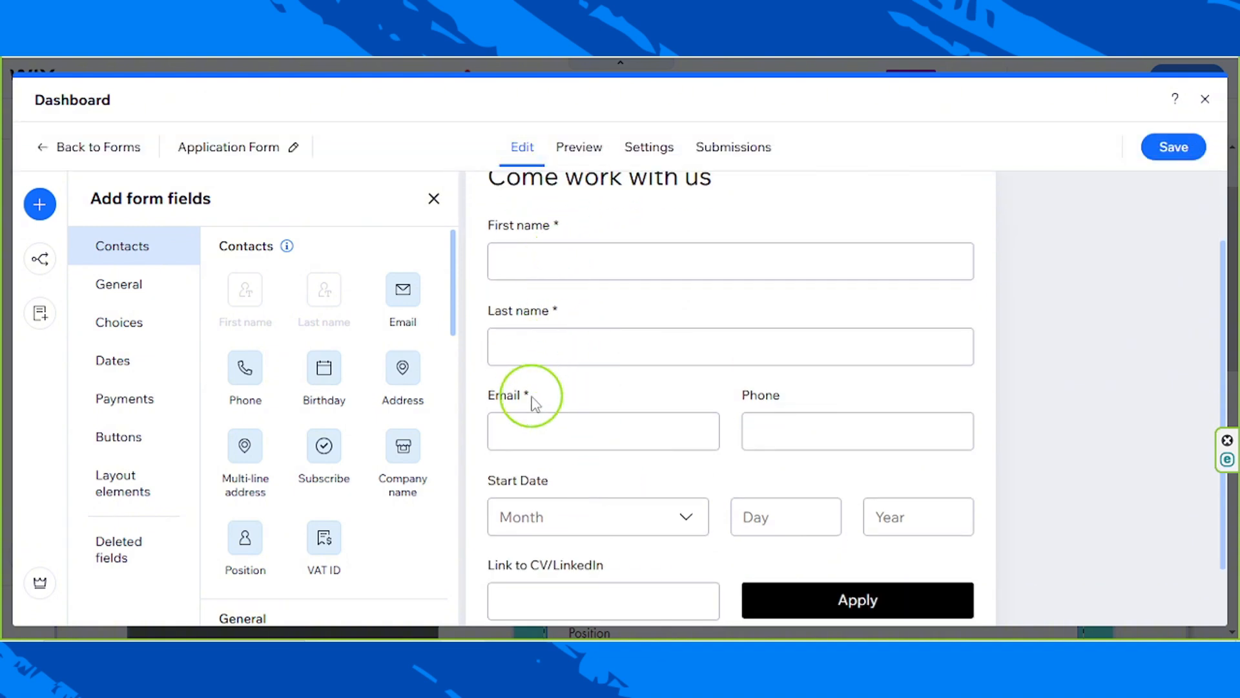
pyautogui.click(620, 530)
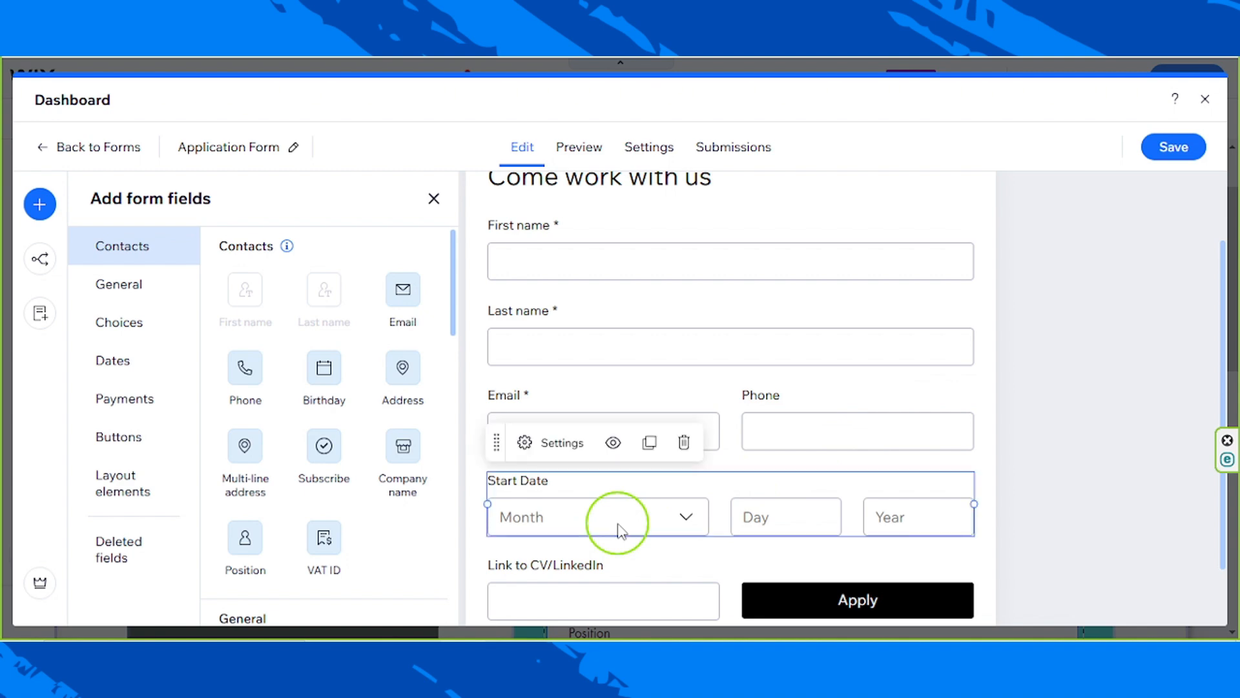
pyautogui.press('Delete')
pyautogui.click(621, 531)
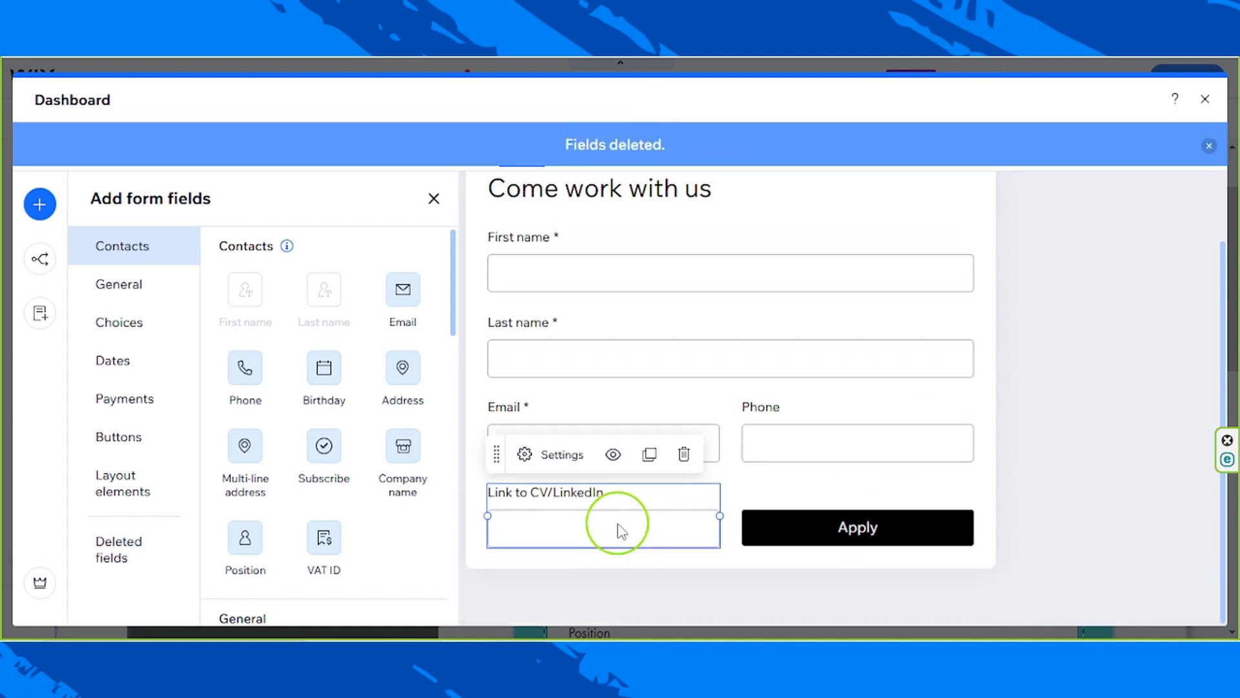
pyautogui.press('Delete')
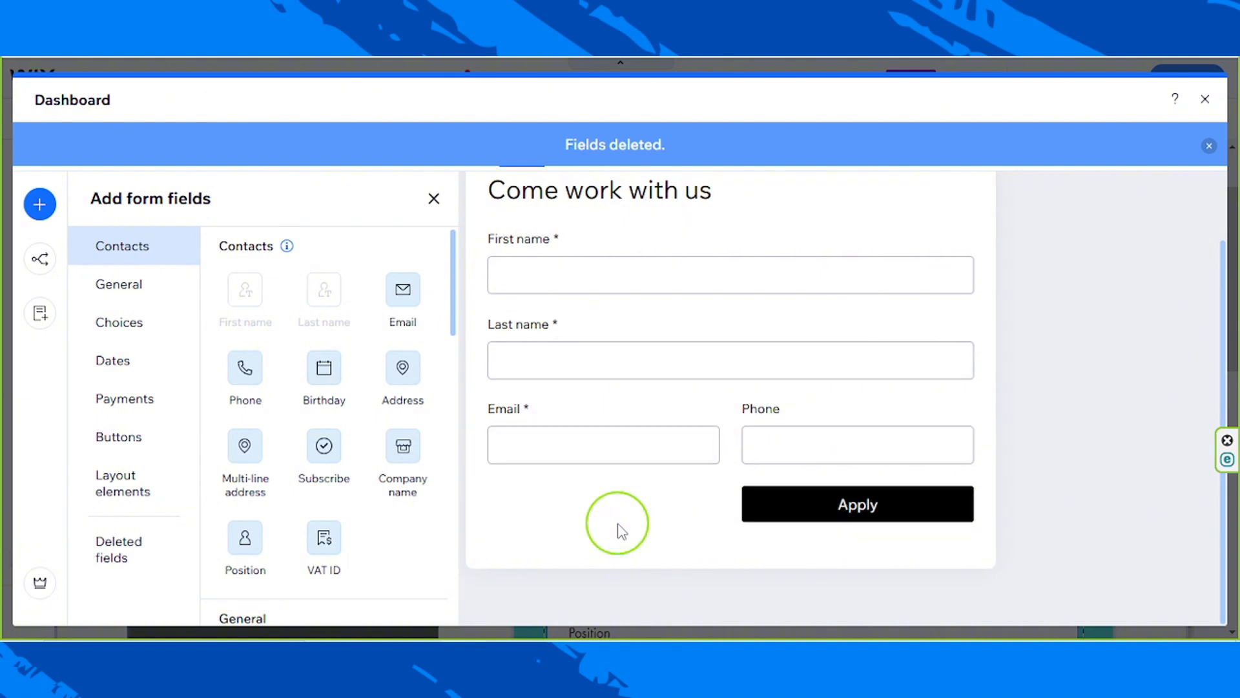
pyautogui.click(846, 505)
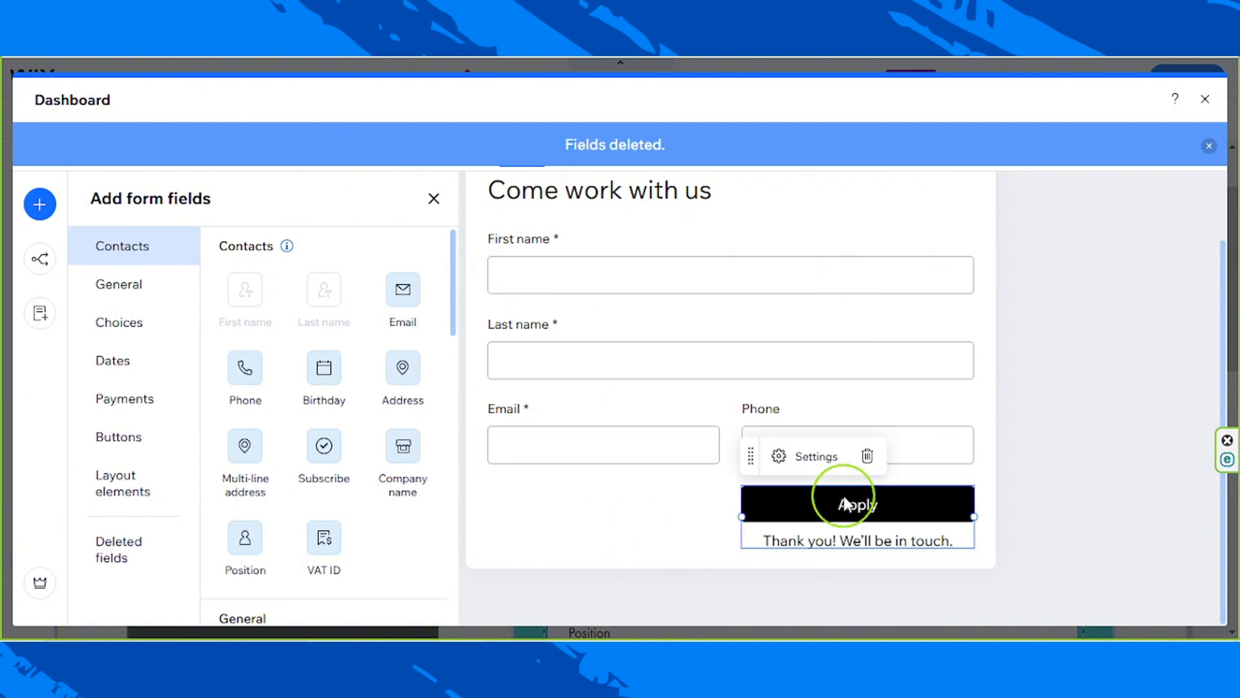
pyautogui.press('Delete')
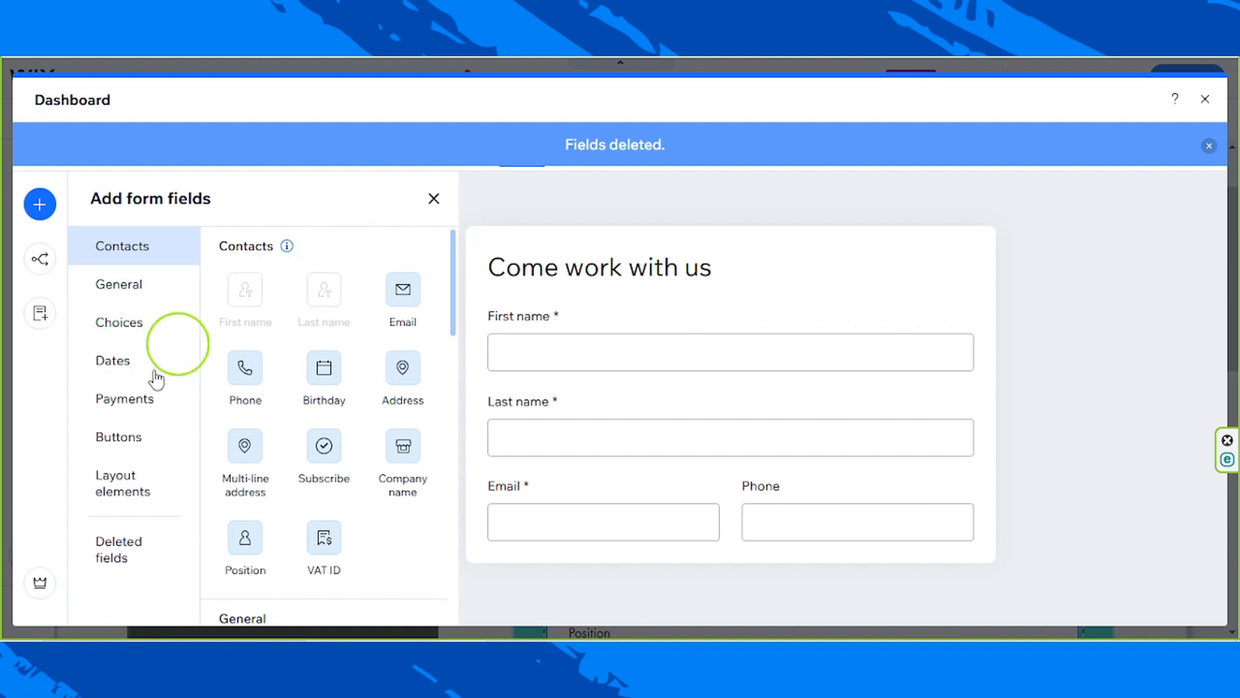
# Add a Submit button at the end of the application form, below the Email and Phone fields, and check its button text setting
pyautogui.moveTo(452, 263); pyautogui.dragTo(452, 355)
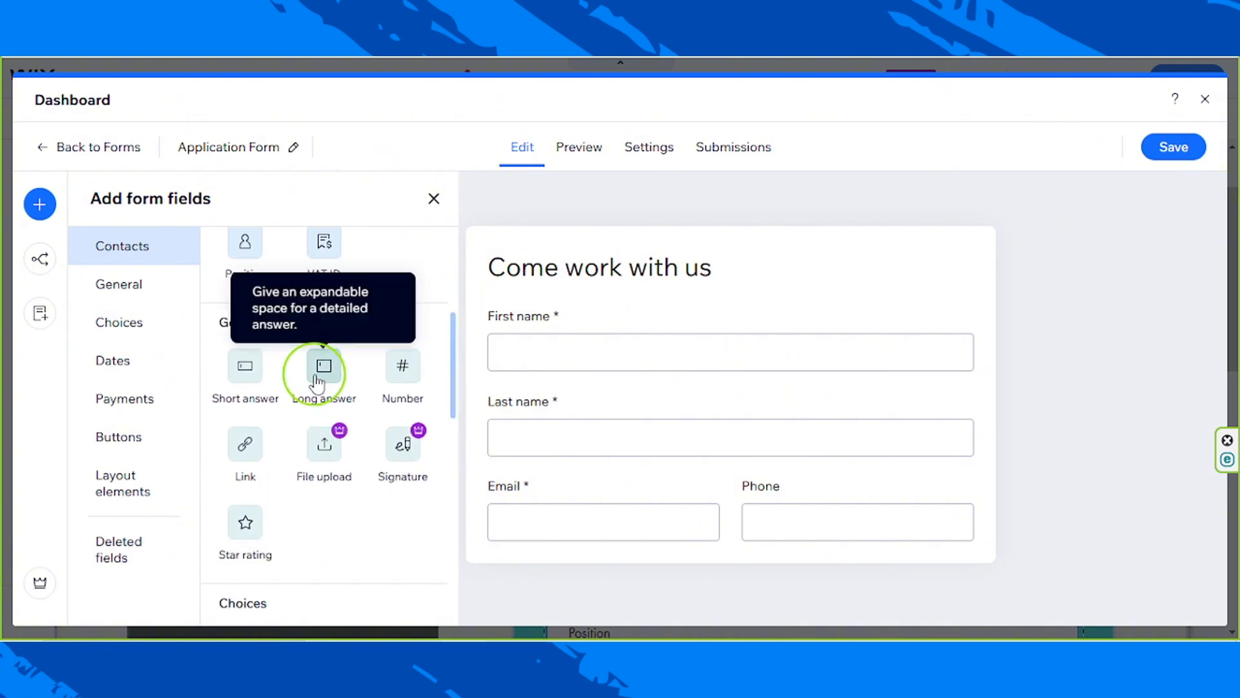
pyautogui.click(130, 446)
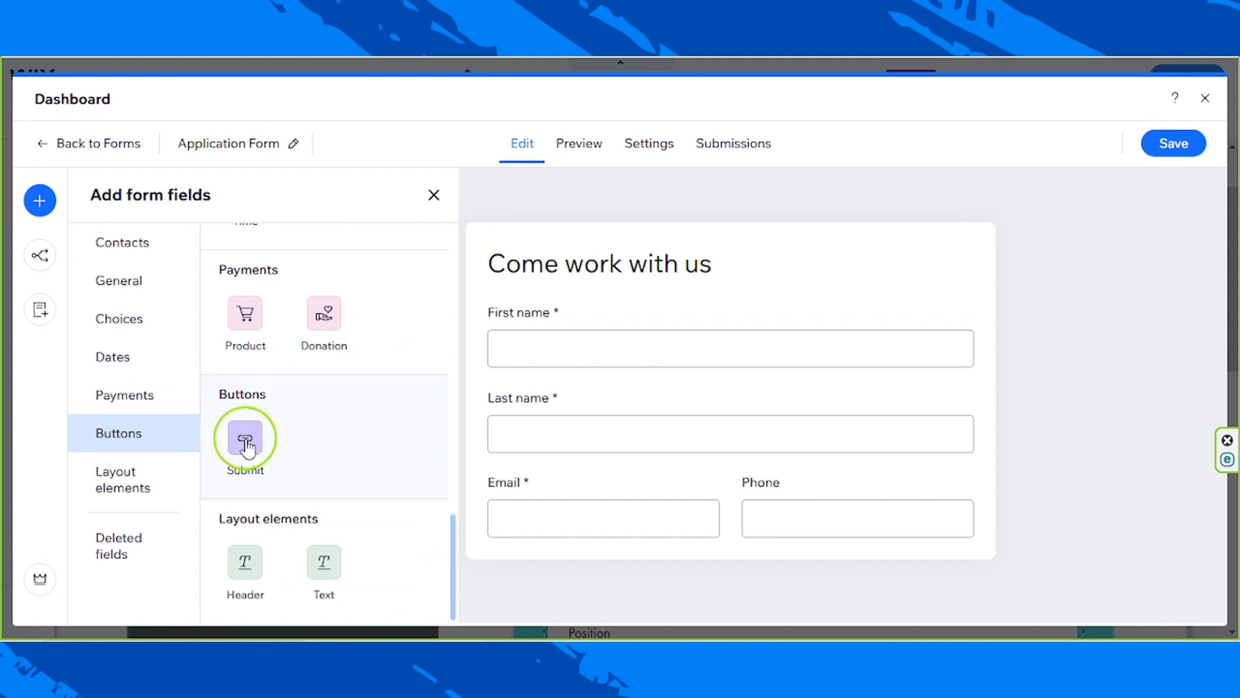
pyautogui.click(245, 443)
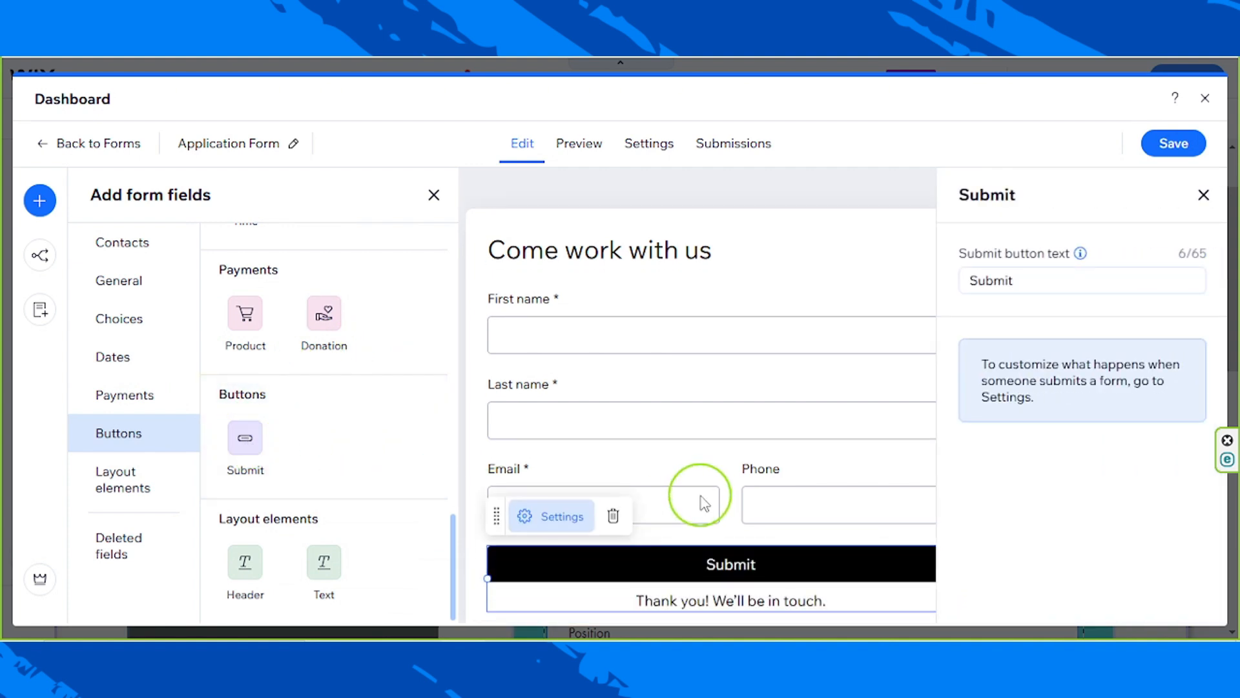
pyautogui.scroll(-1, 704, 498)
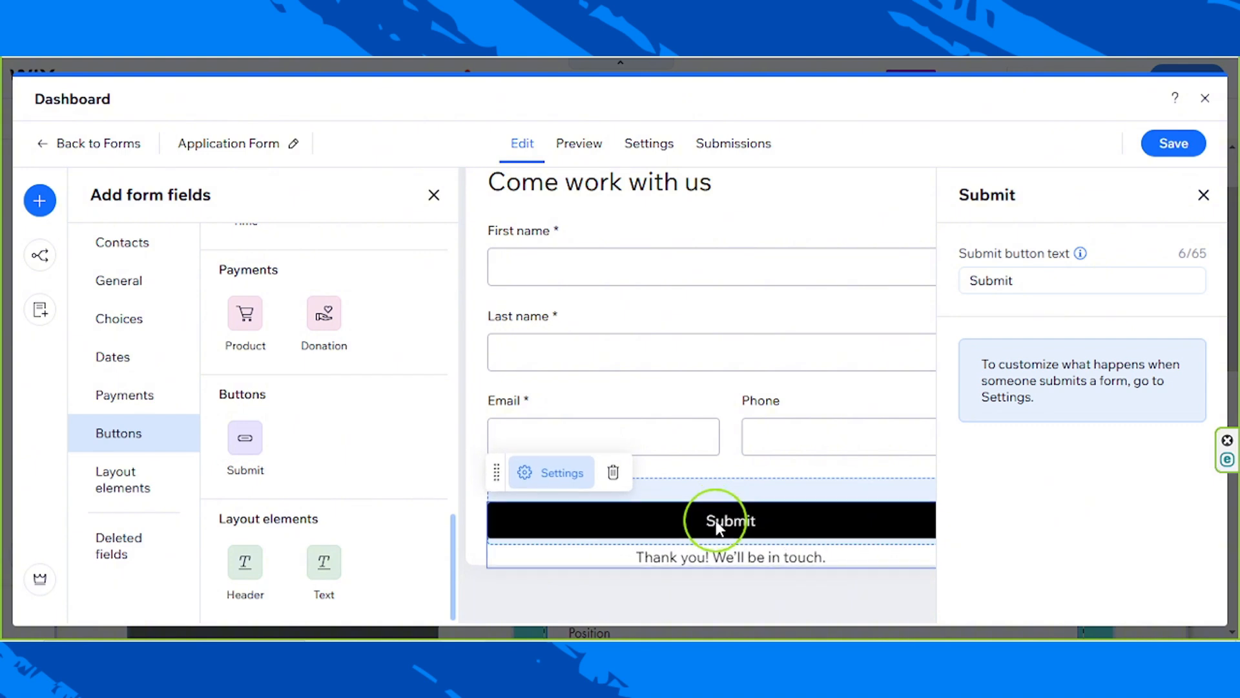
pyautogui.moveTo(716, 522); pyautogui.dragTo(717, 523)
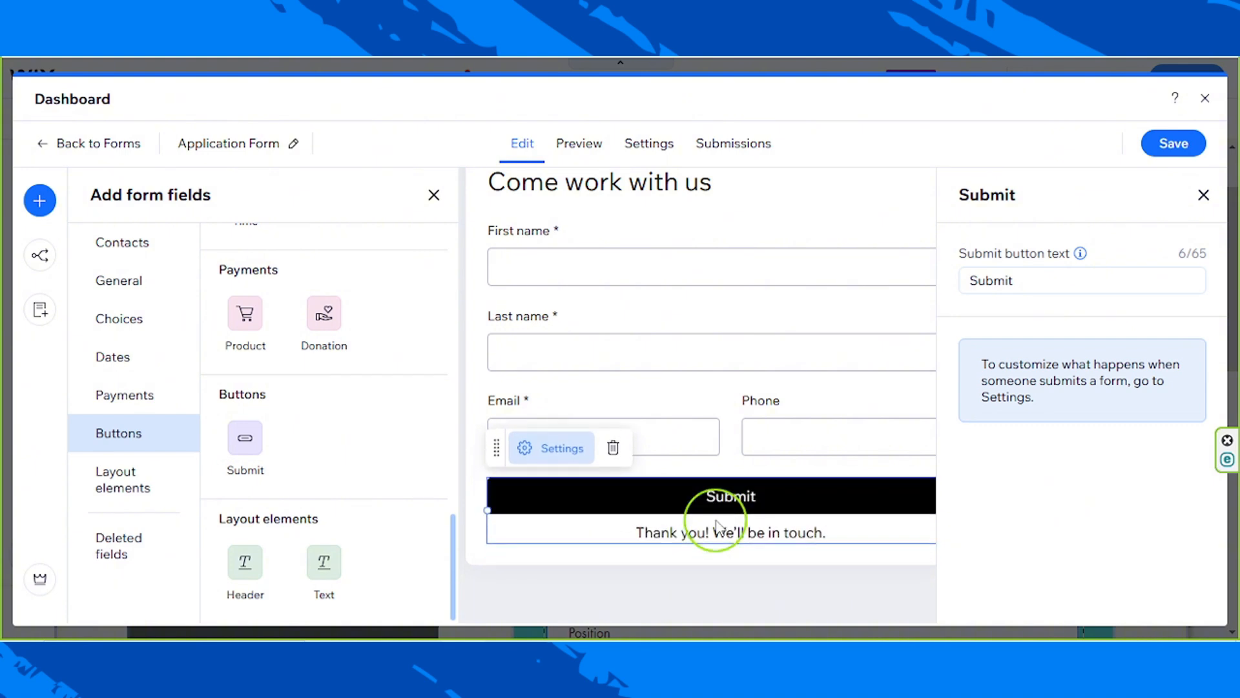
pyautogui.click(840, 386)
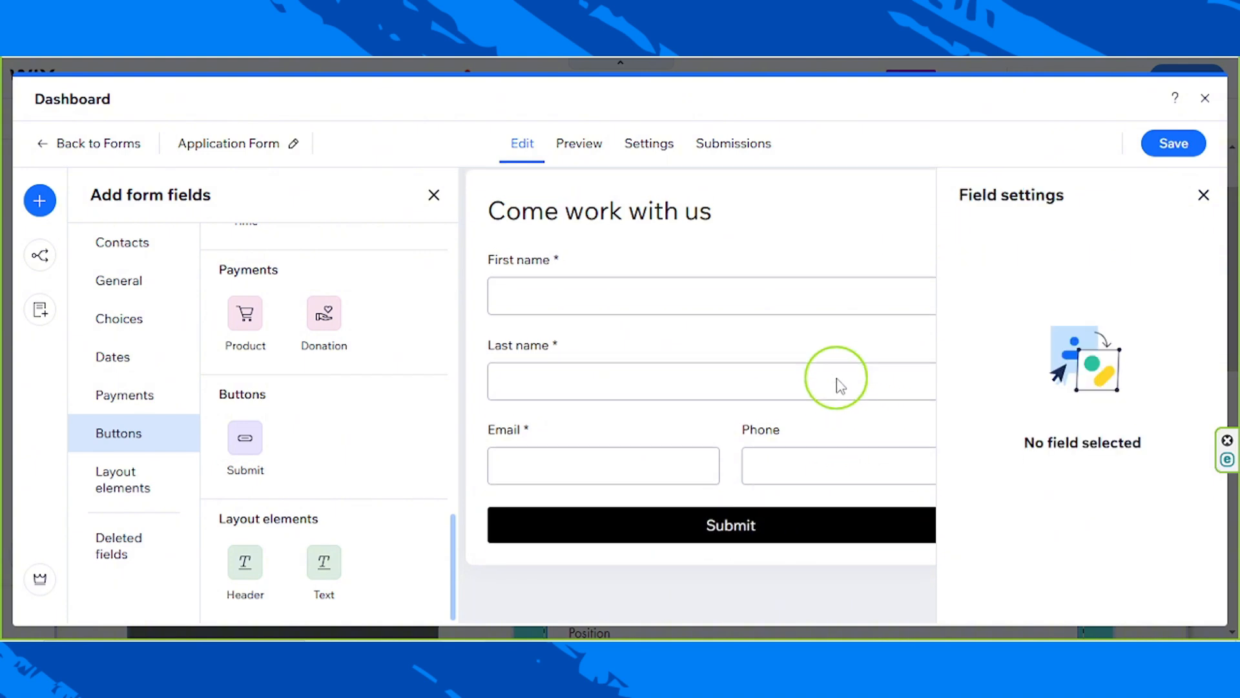
pyautogui.click(779, 524)
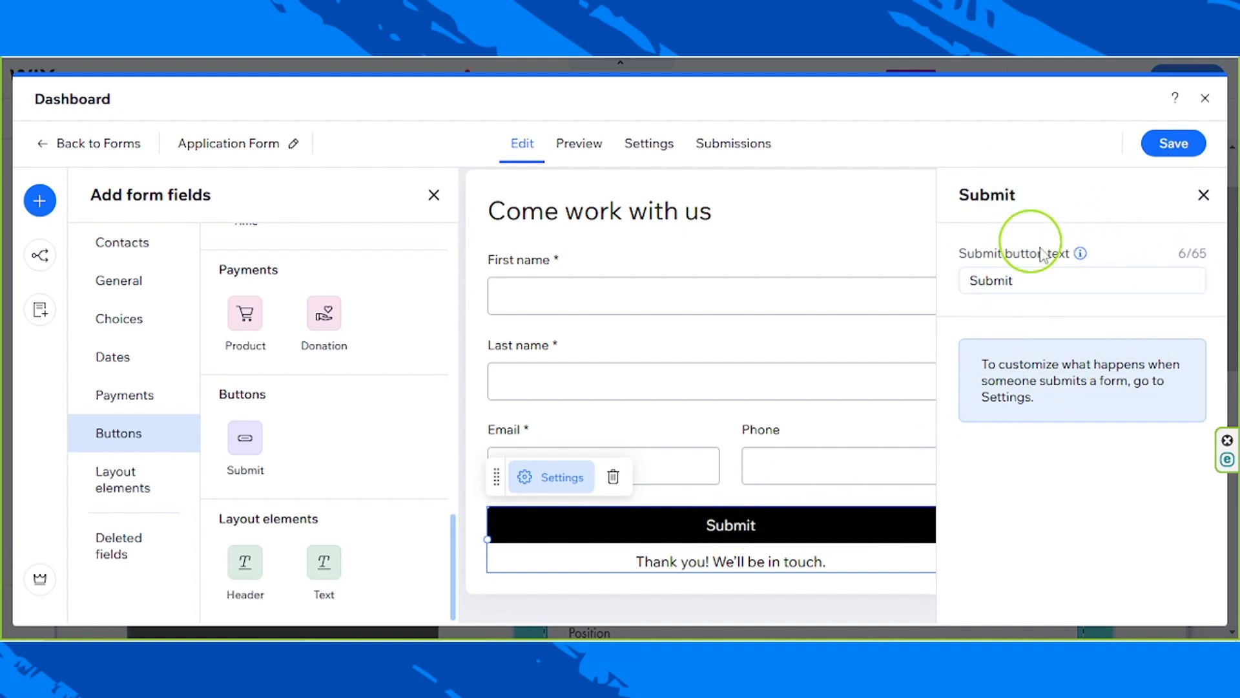
pyautogui.moveTo(1080, 252)
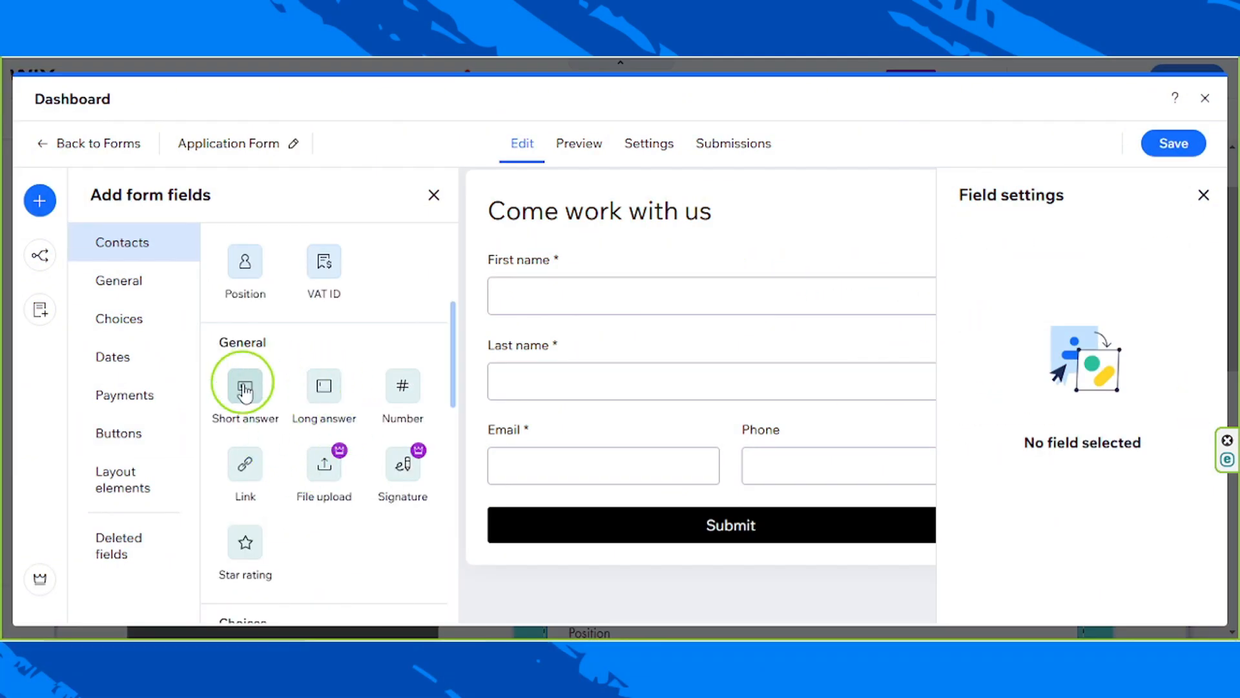
# Add a Long answer field between the Email/Phone row and the Submit button, and title it "Message"
pyautogui.moveTo(245, 392)
pyautogui.mouseDown()
pyautogui.moveTo(398, 419)
pyautogui.moveTo(249, 388)
pyautogui.mouseUp()
pyautogui.moveTo(324, 391); pyautogui.dragTo(526, 562)
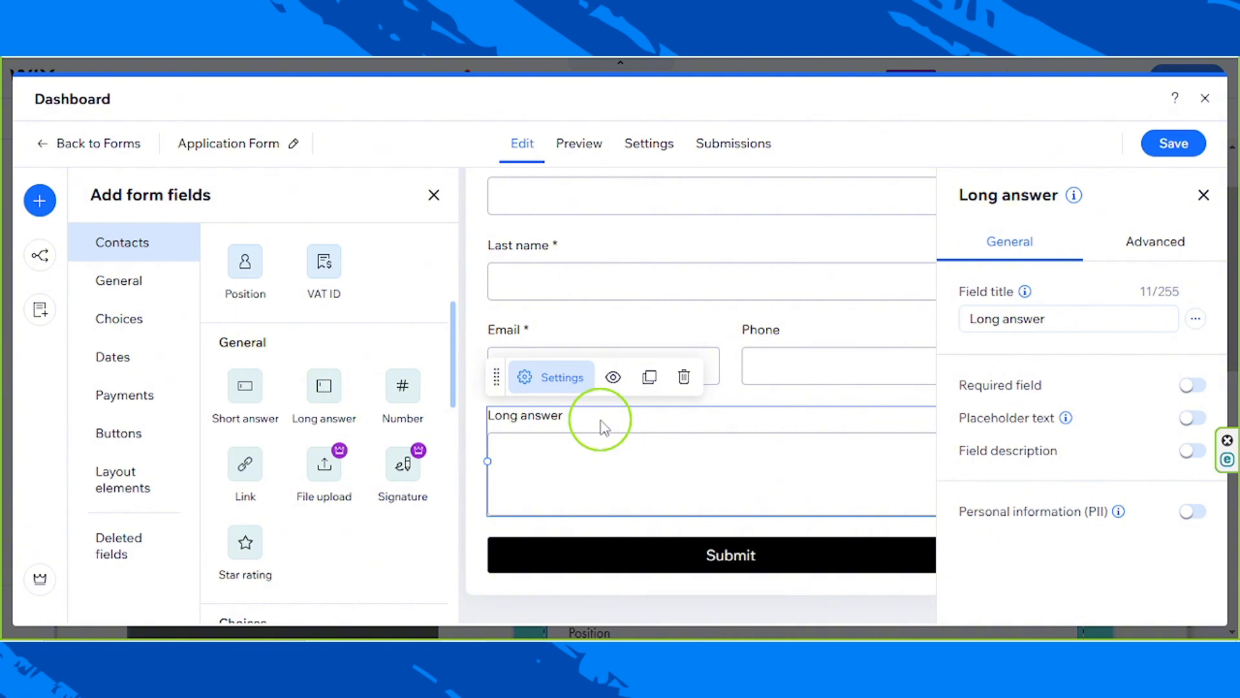
pyautogui.moveTo(1054, 318); pyautogui.dragTo(946, 328)
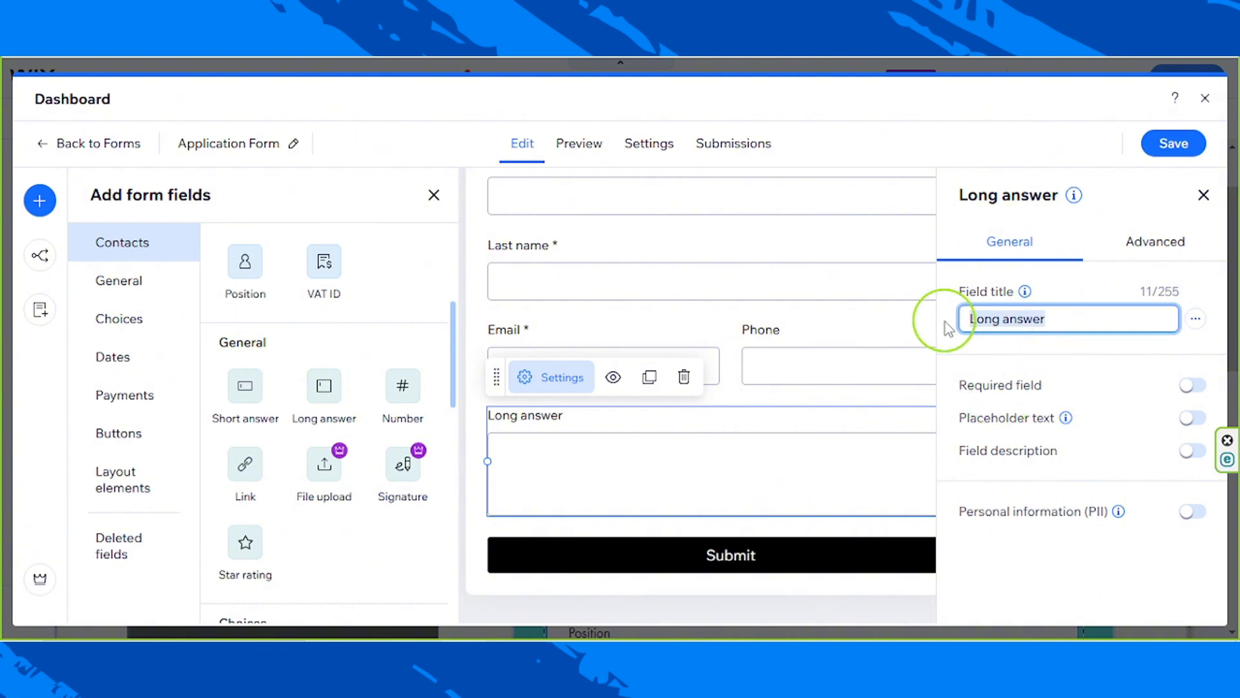
pyautogui.write('Message')
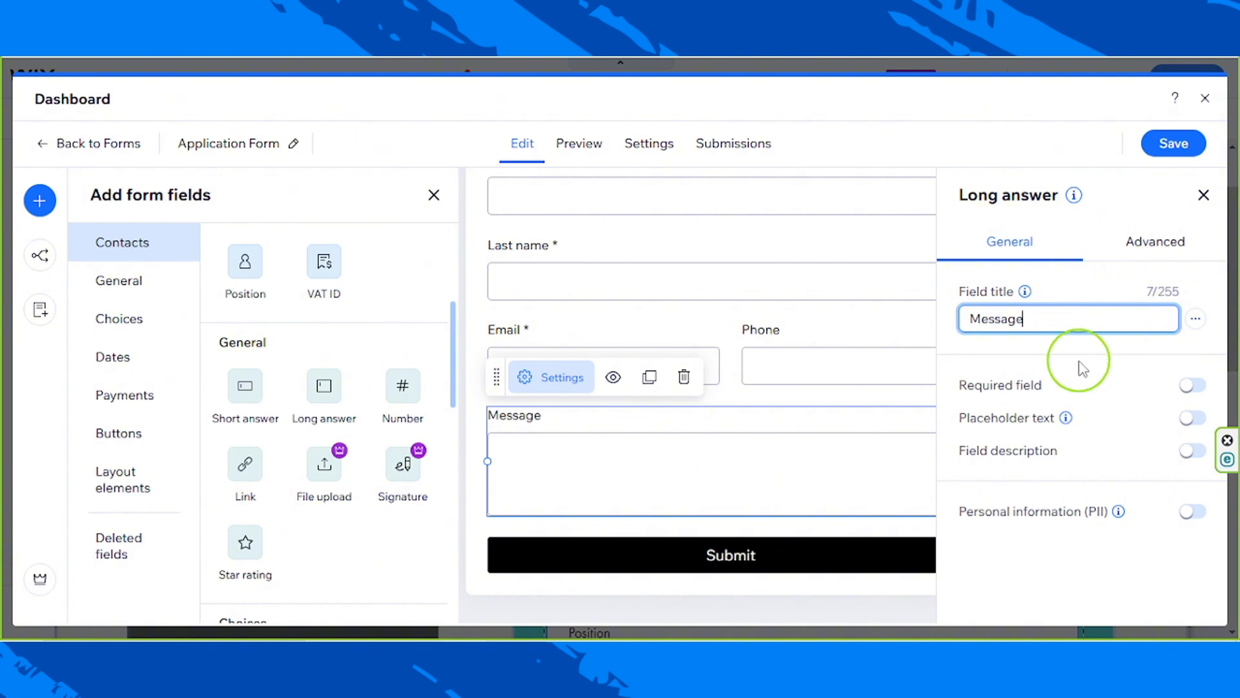
# Enable placeholder text for the Message field, set it to "Type your message here...", and save the form
pyautogui.click(1189, 419)
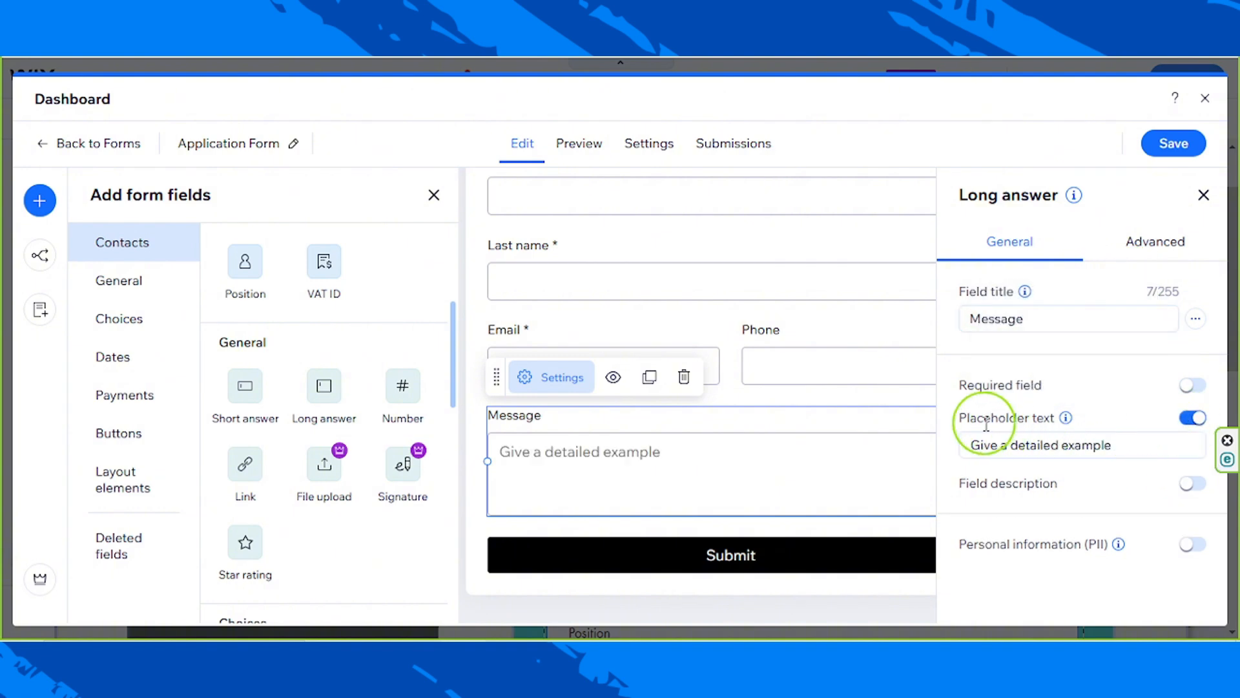
pyautogui.tripleClick(1107, 443)
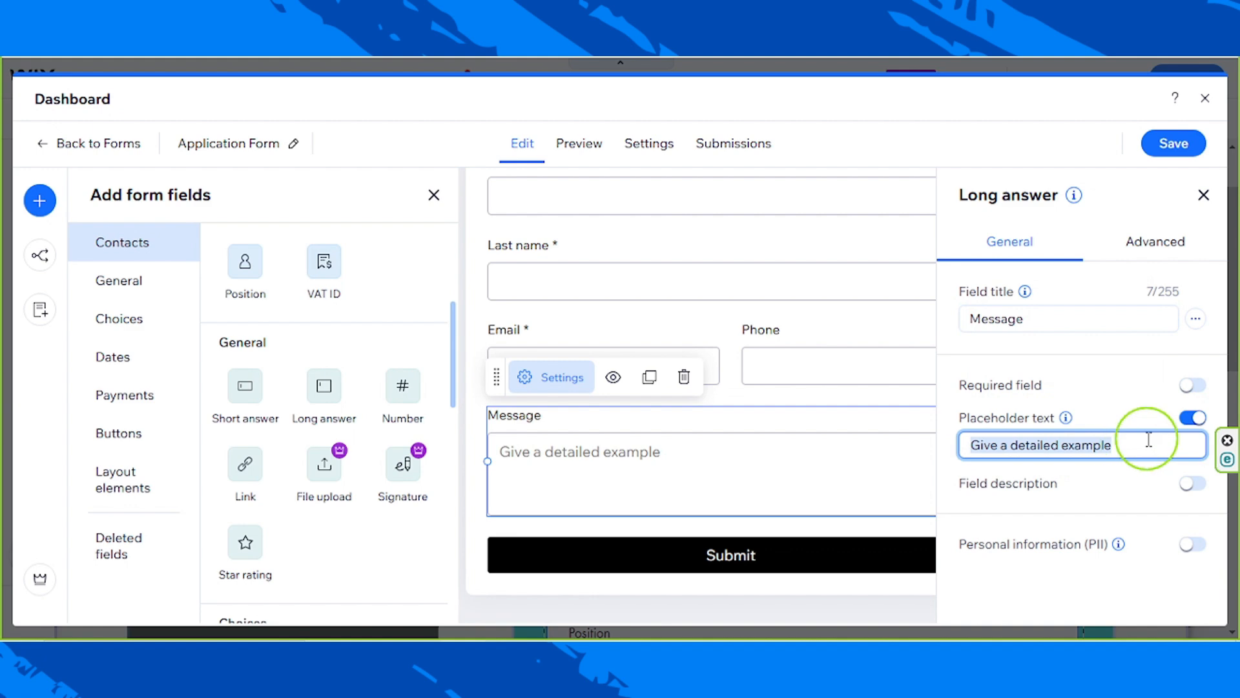
pyautogui.write('Type your message here...')
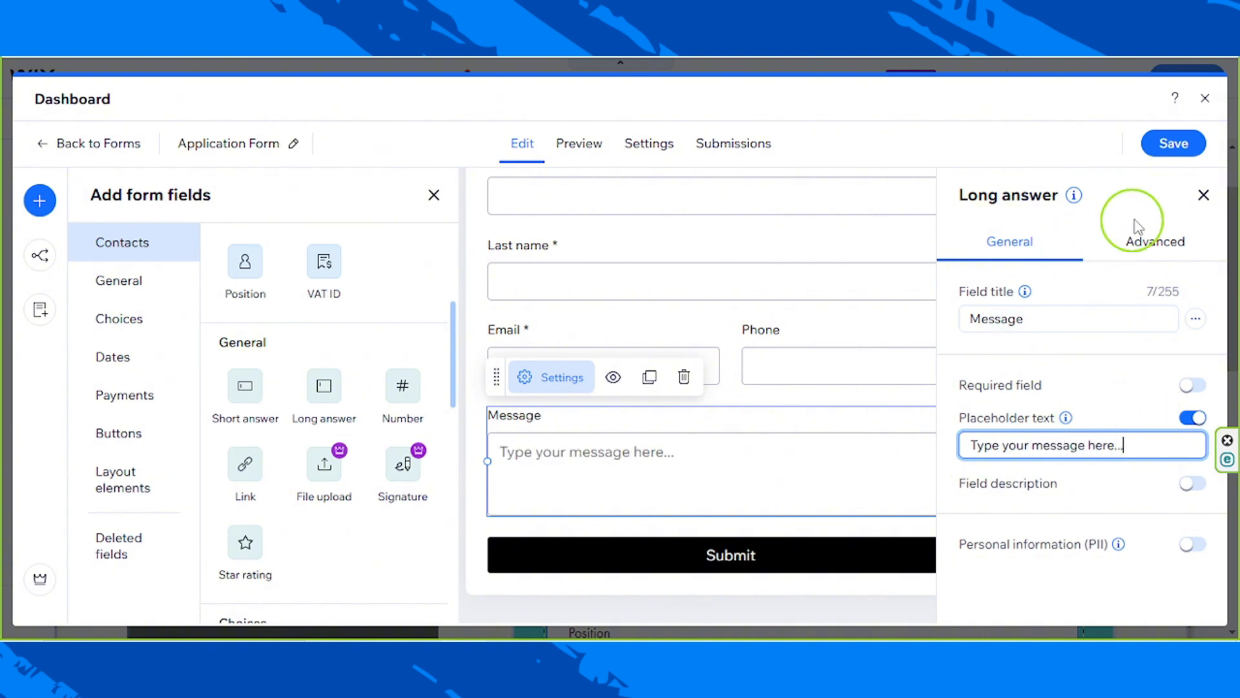
pyautogui.click(1173, 146)
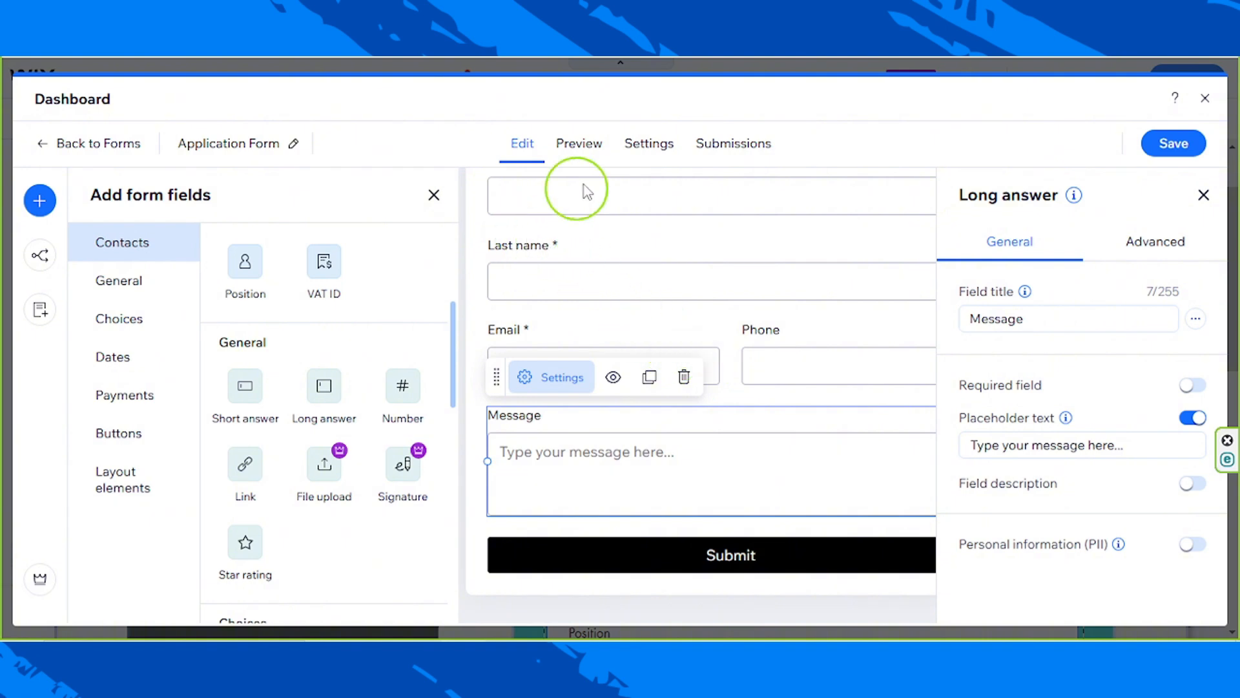
# Preview the form and try out its name, email, phone and message fields down to the Submit button
pyautogui.click(583, 150)
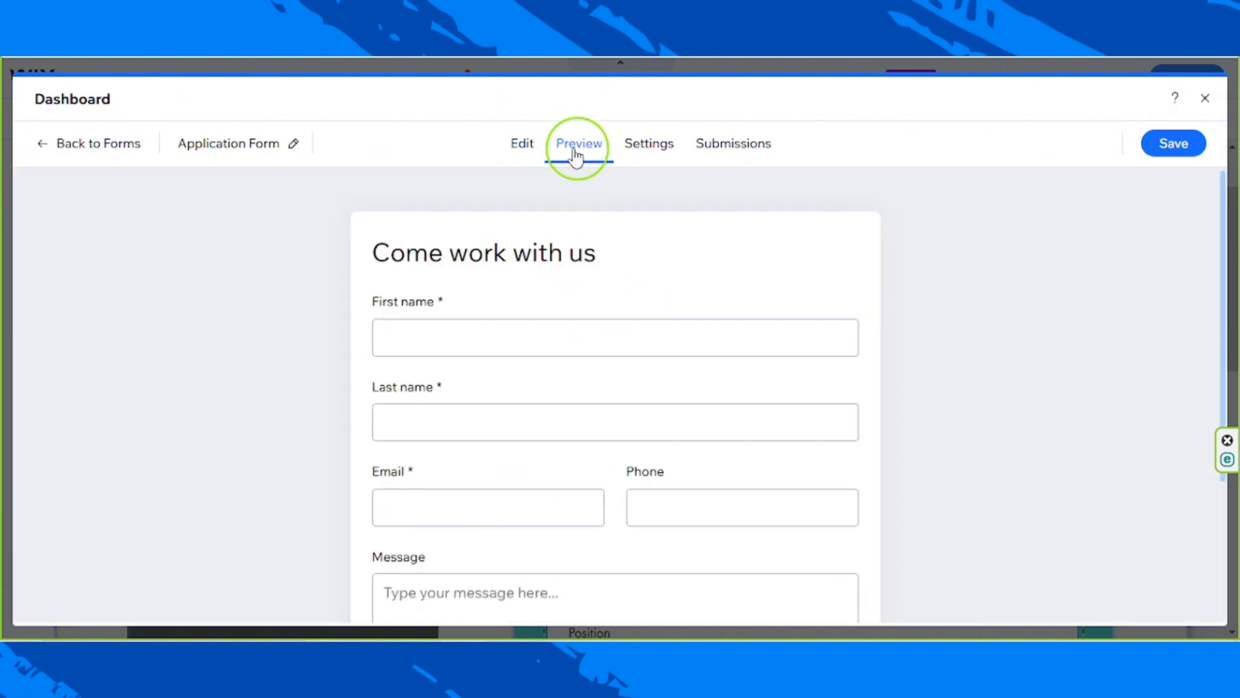
pyautogui.scroll(-3, 646, 465)
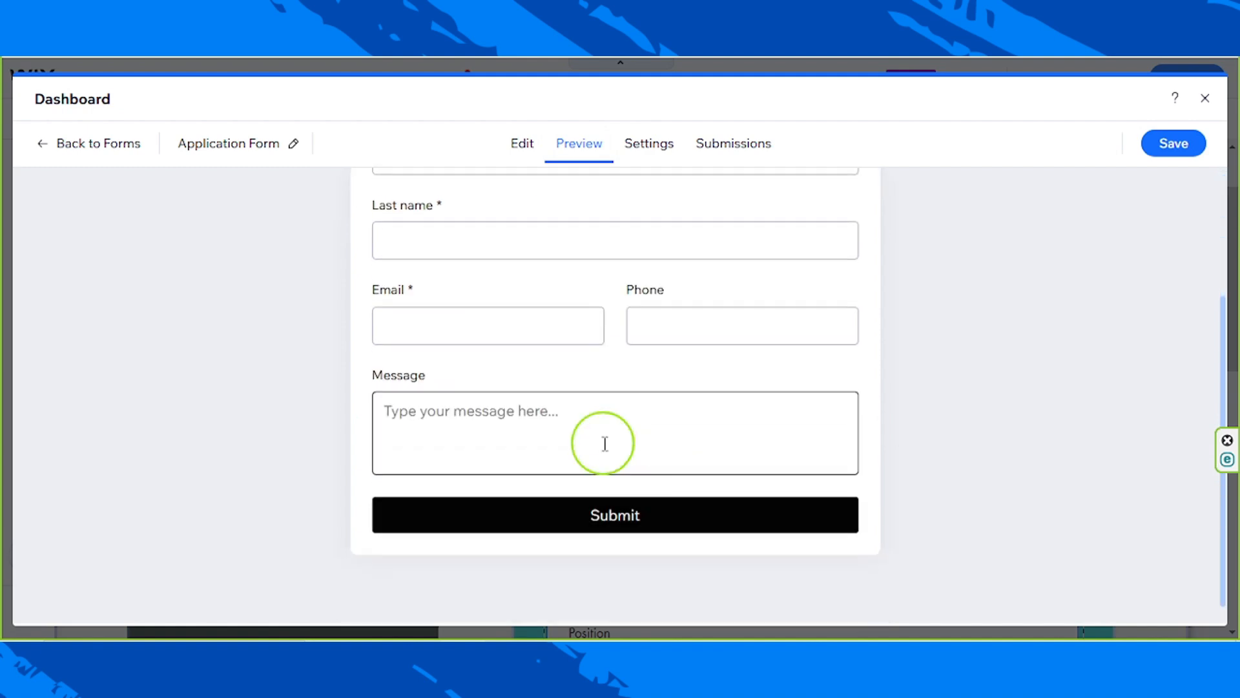
pyautogui.scroll(1, 604, 517)
pyautogui.scroll(2, 610, 490)
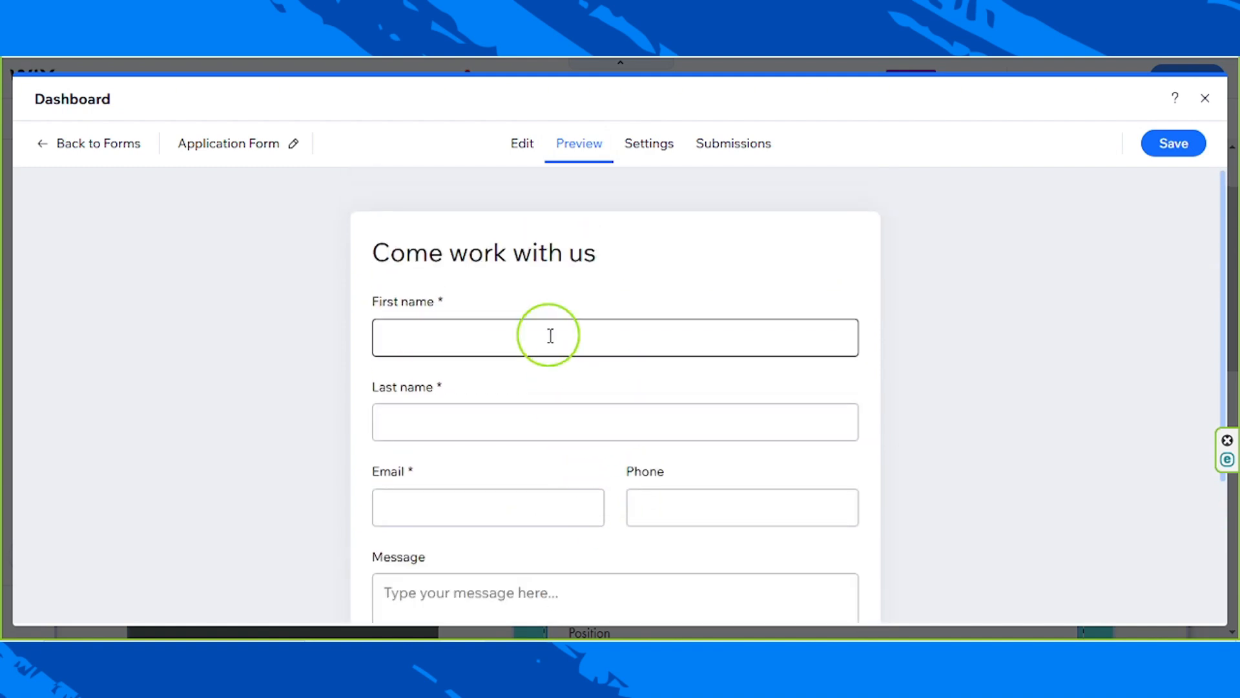
pyautogui.click(548, 338)
pyautogui.click(536, 423)
pyautogui.click(502, 513)
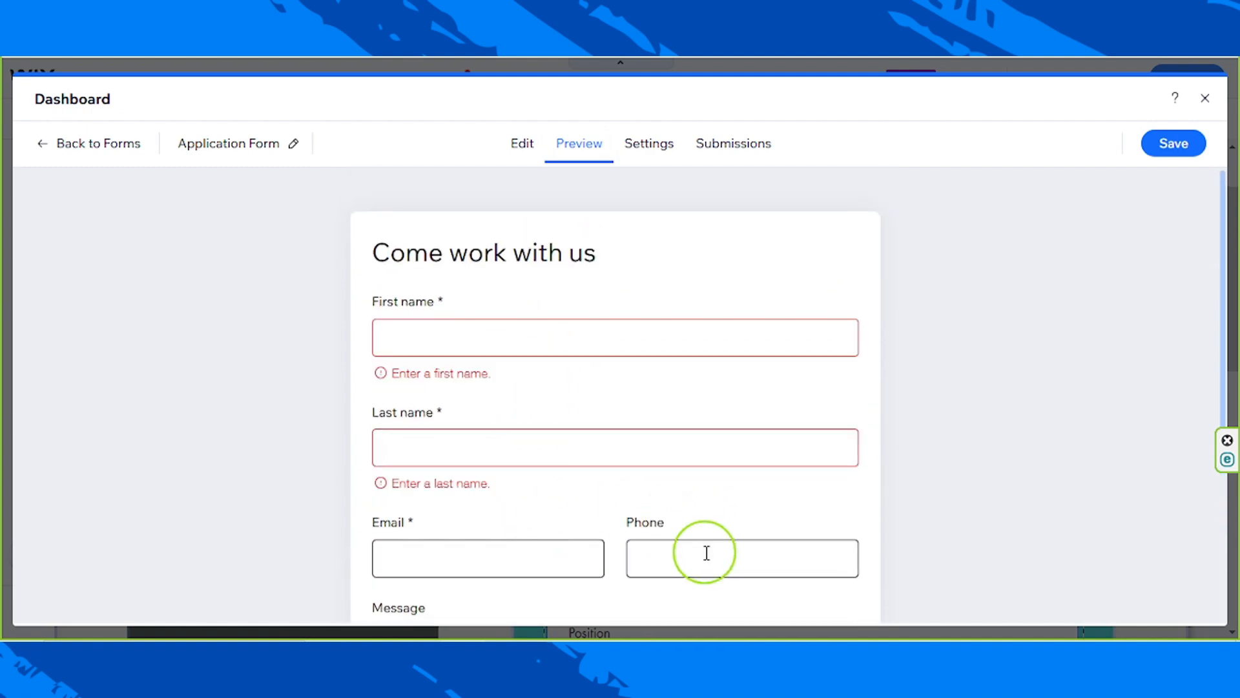
pyautogui.click(702, 551)
pyautogui.scroll(-3, 646, 546)
pyautogui.click(573, 540)
pyautogui.scroll(-1, 575, 543)
pyautogui.scroll(-1, 576, 541)
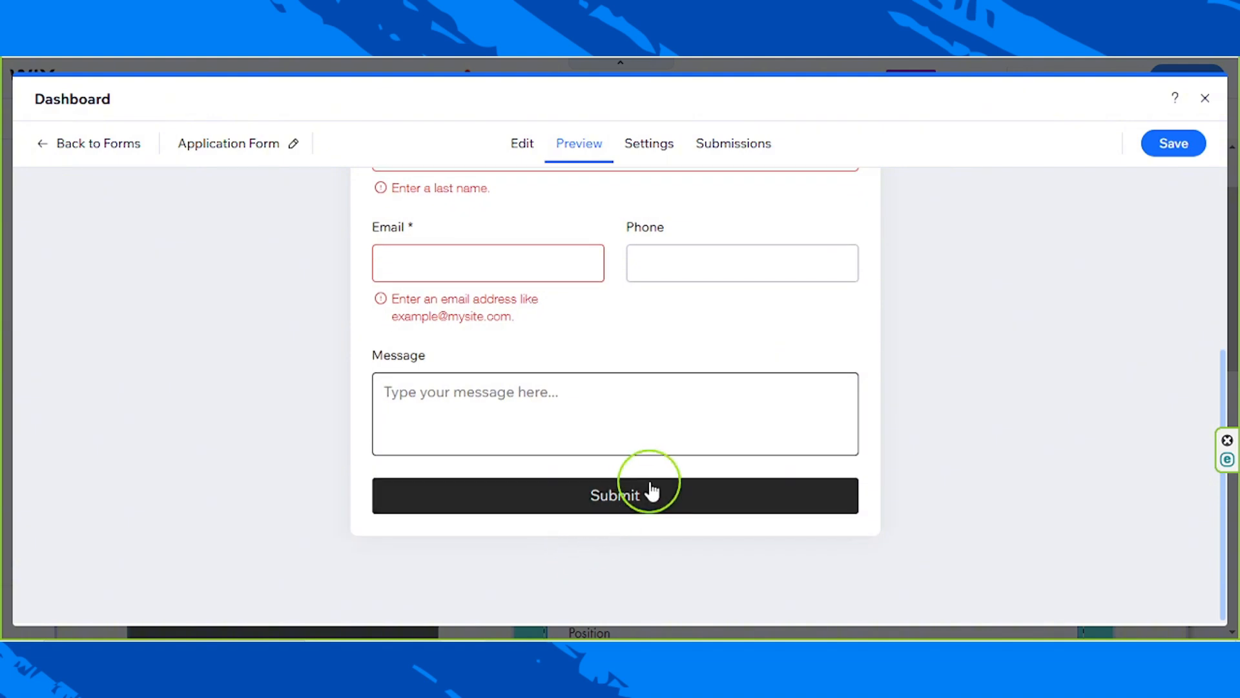
# Review the form's general settings and its submissions page, and close the form editor
pyautogui.click(647, 147)
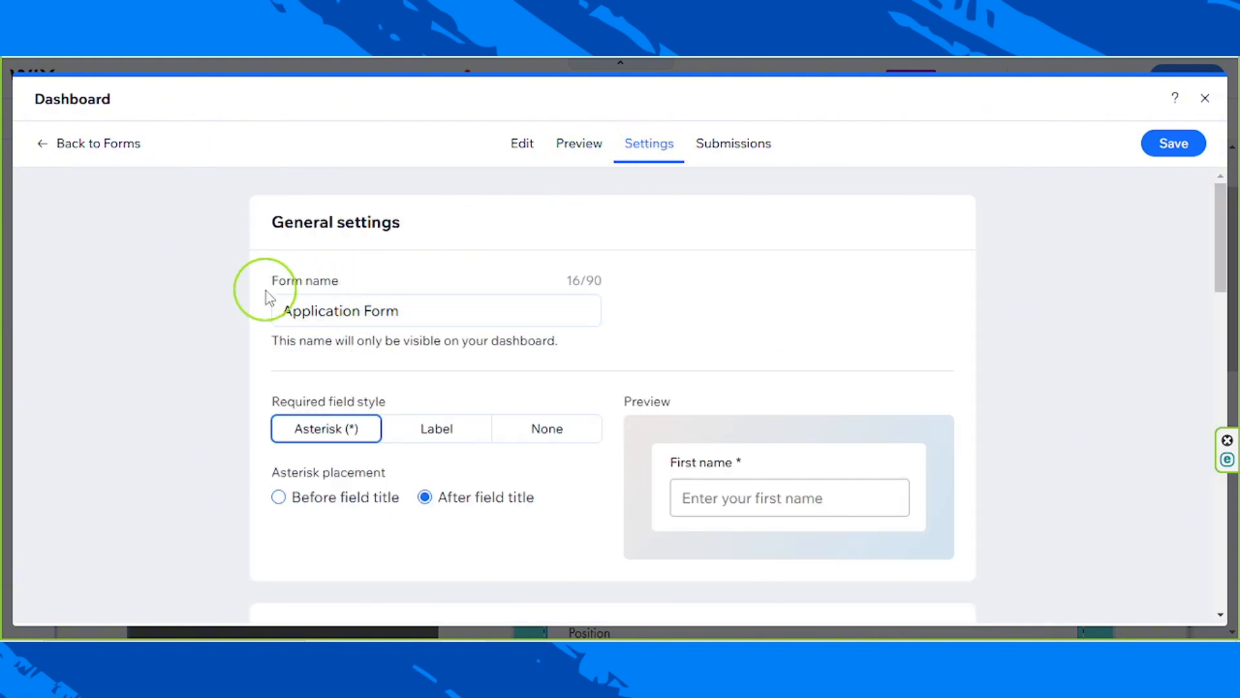
pyautogui.click(758, 157)
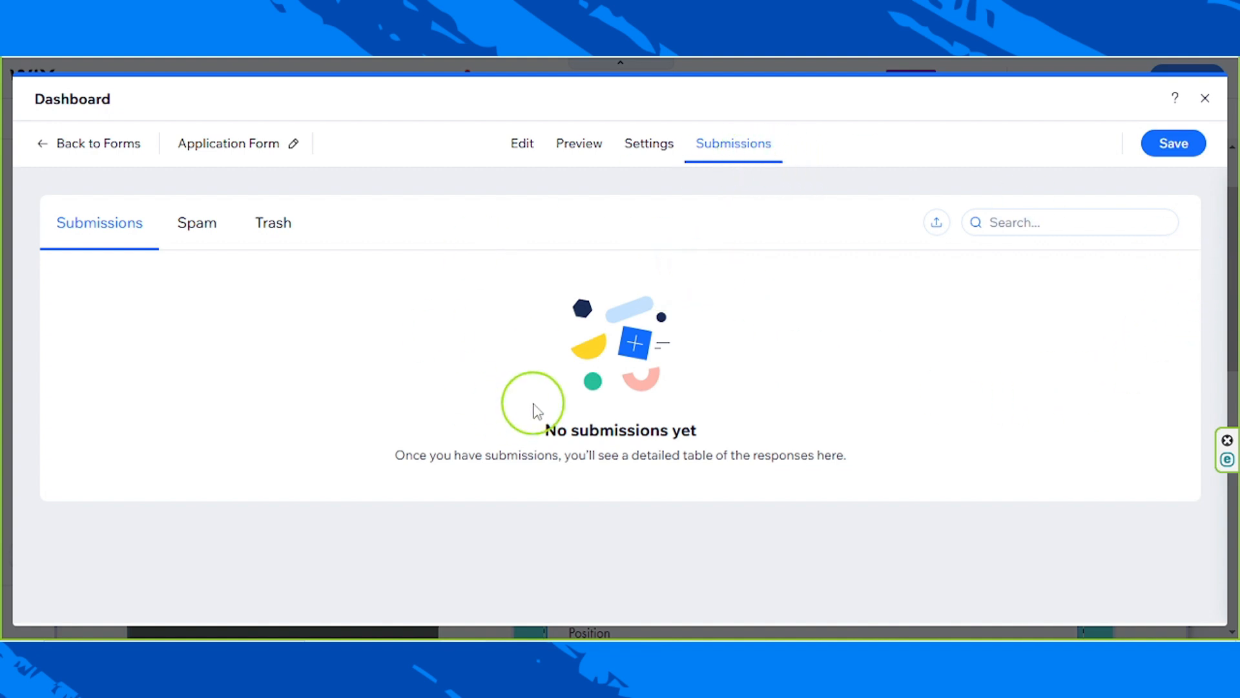
pyautogui.click(1206, 100)
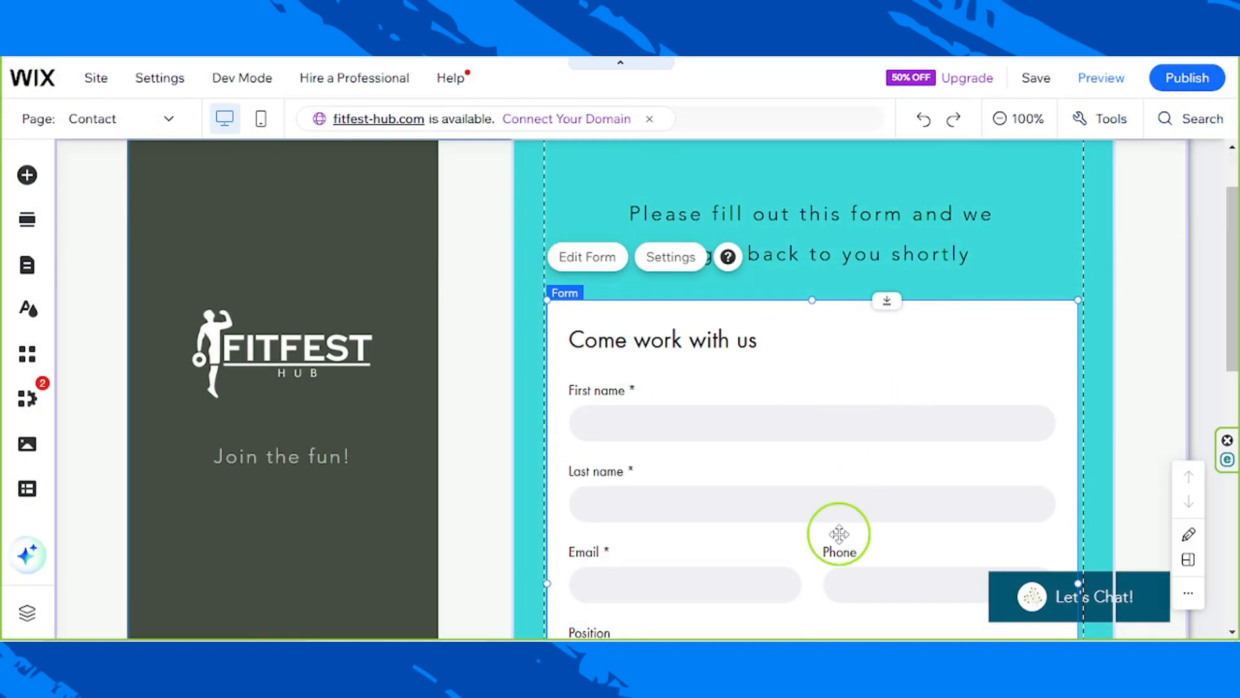
# Check the layout of the edited form in the teal column of the Contact page
pyautogui.scroll(-1, 839, 532)
pyautogui.scroll(-2, 839, 533)
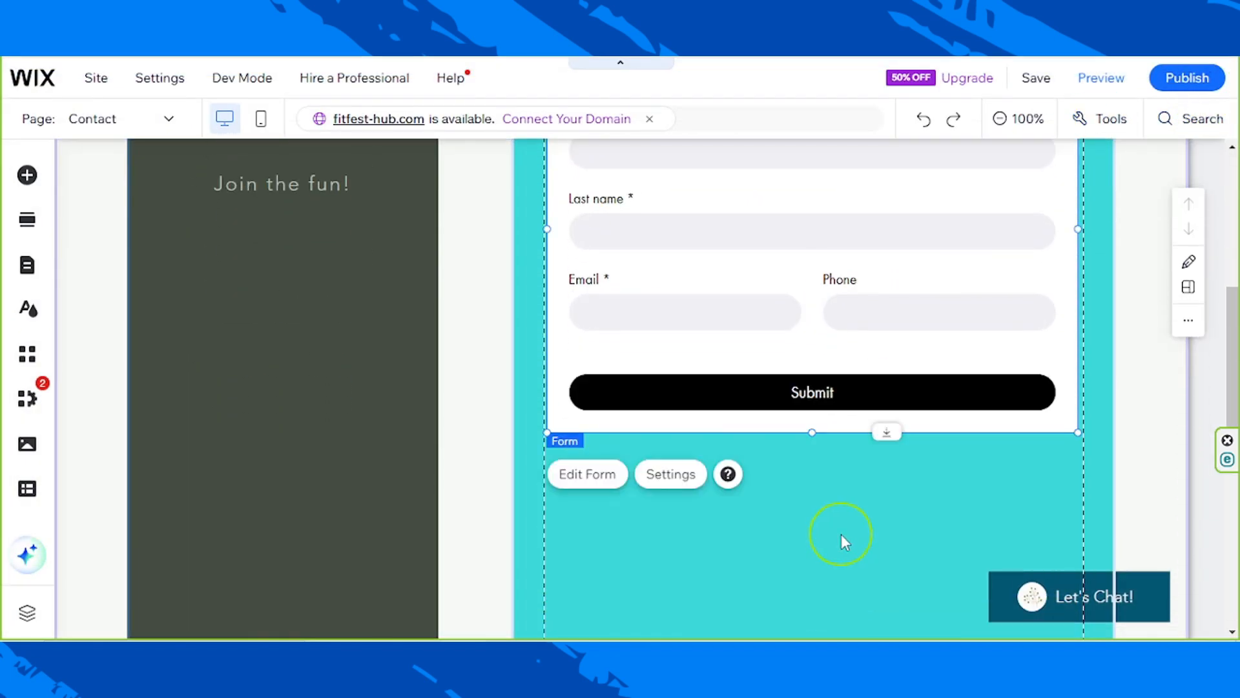
pyautogui.scroll(3, 694, 433)
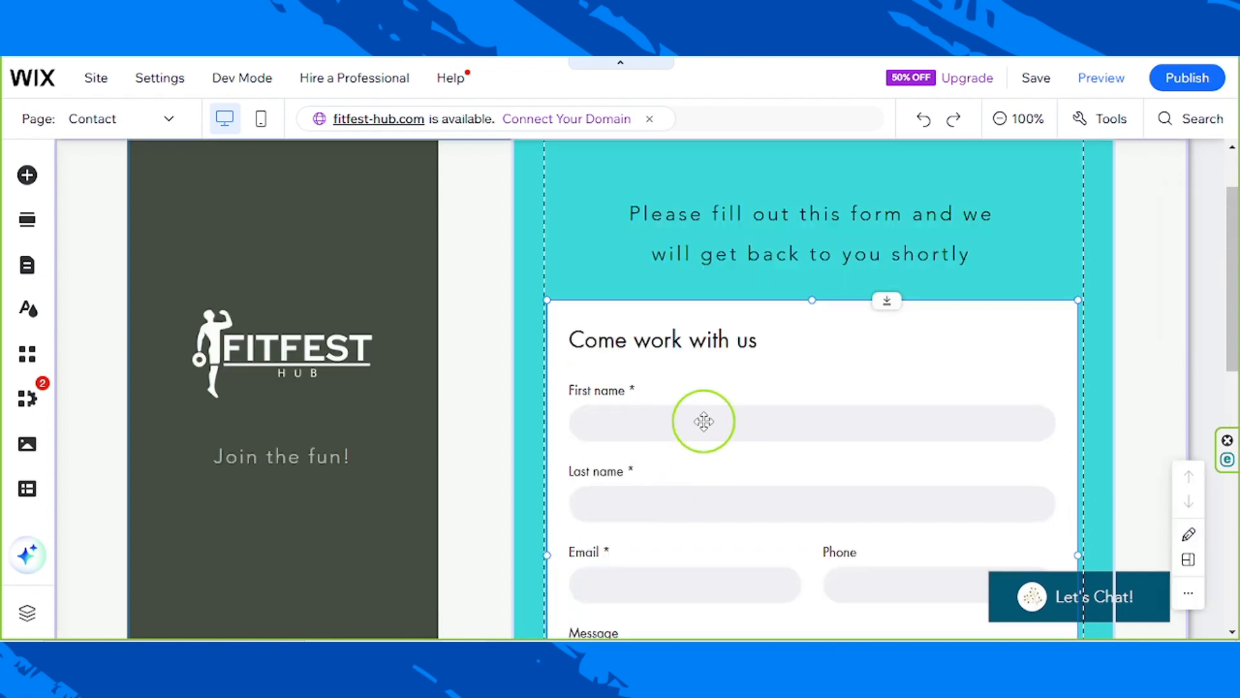
pyautogui.scroll(-2, 723, 471)
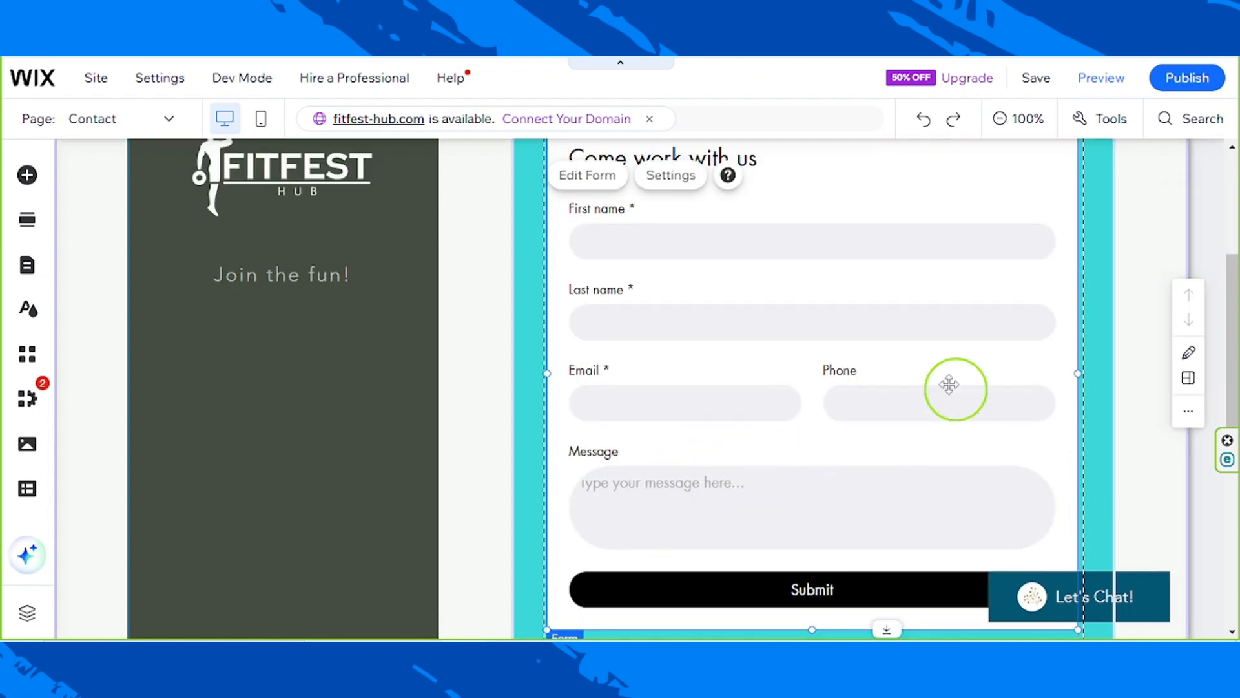
pyautogui.scroll(2, 898, 453)
pyautogui.scroll(1, 898, 469)
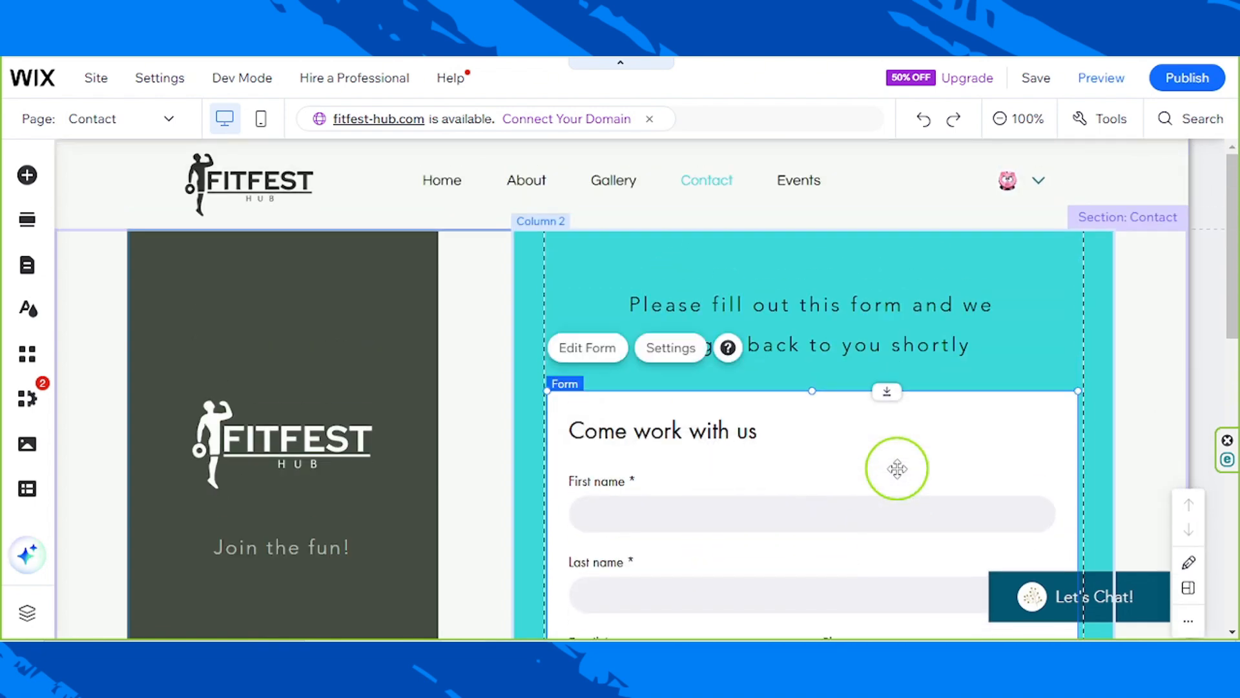
pyautogui.scroll(-2, 896, 469)
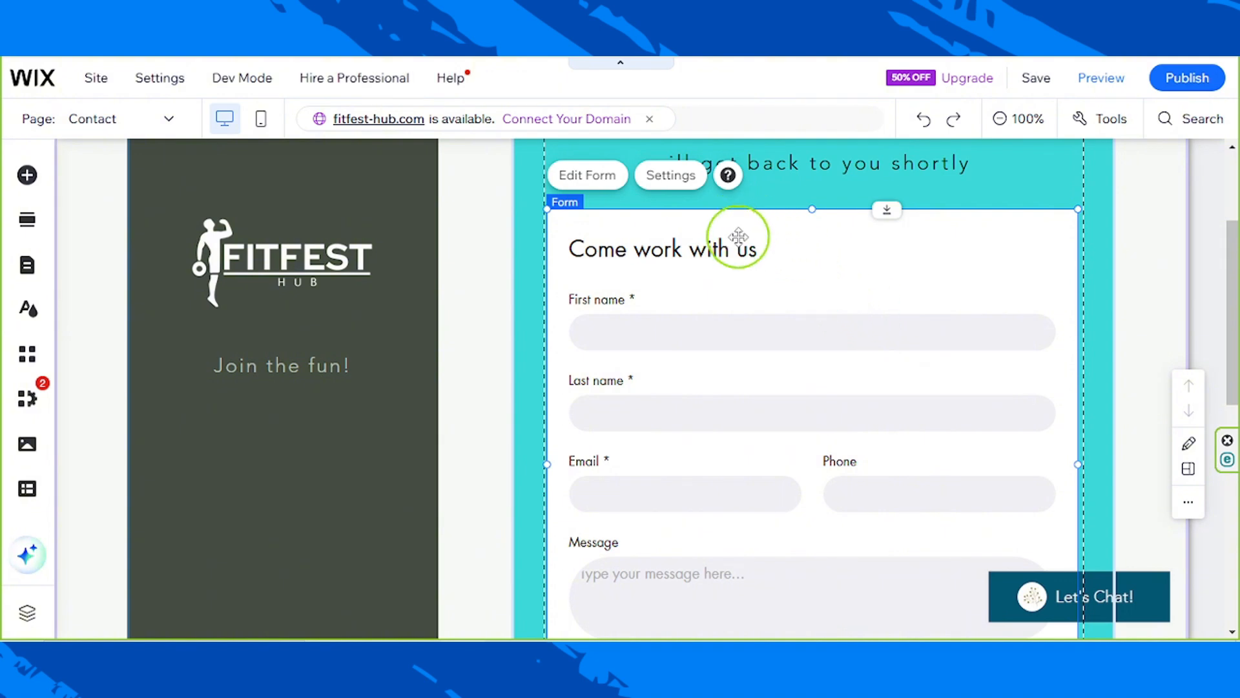
# Set the form background's fill opacity to 0% in the form's design settings
pyautogui.click(678, 184)
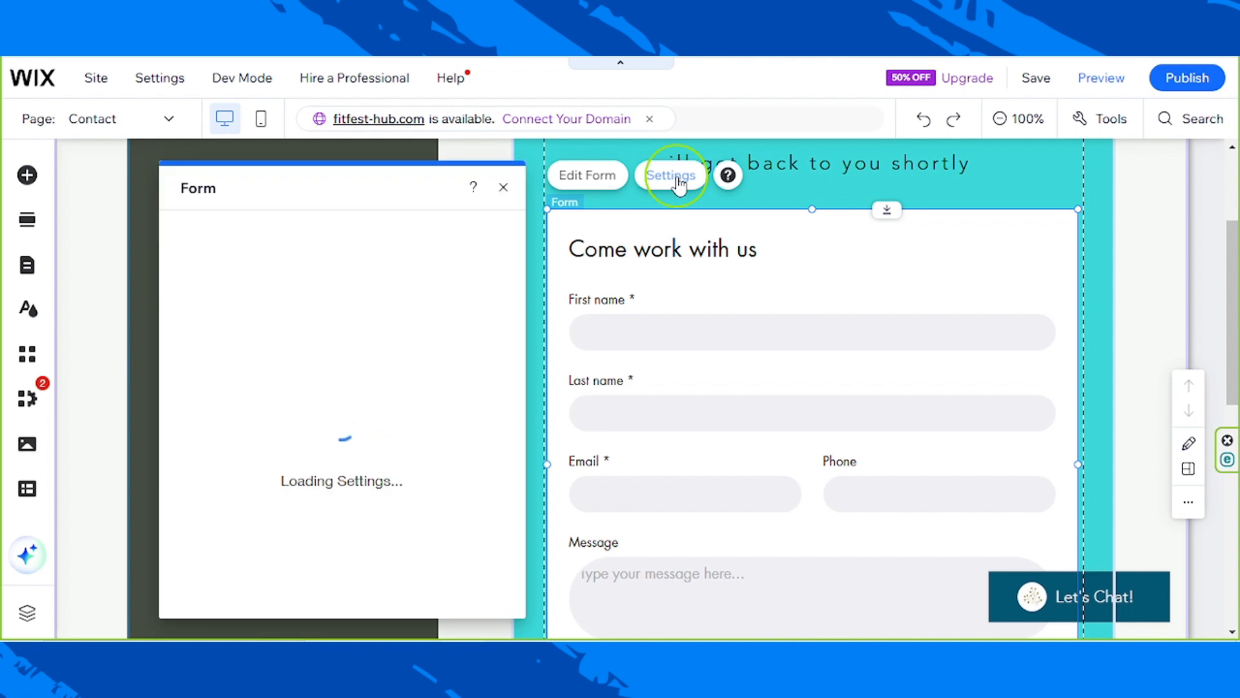
pyautogui.click(221, 296)
pyautogui.click(357, 252)
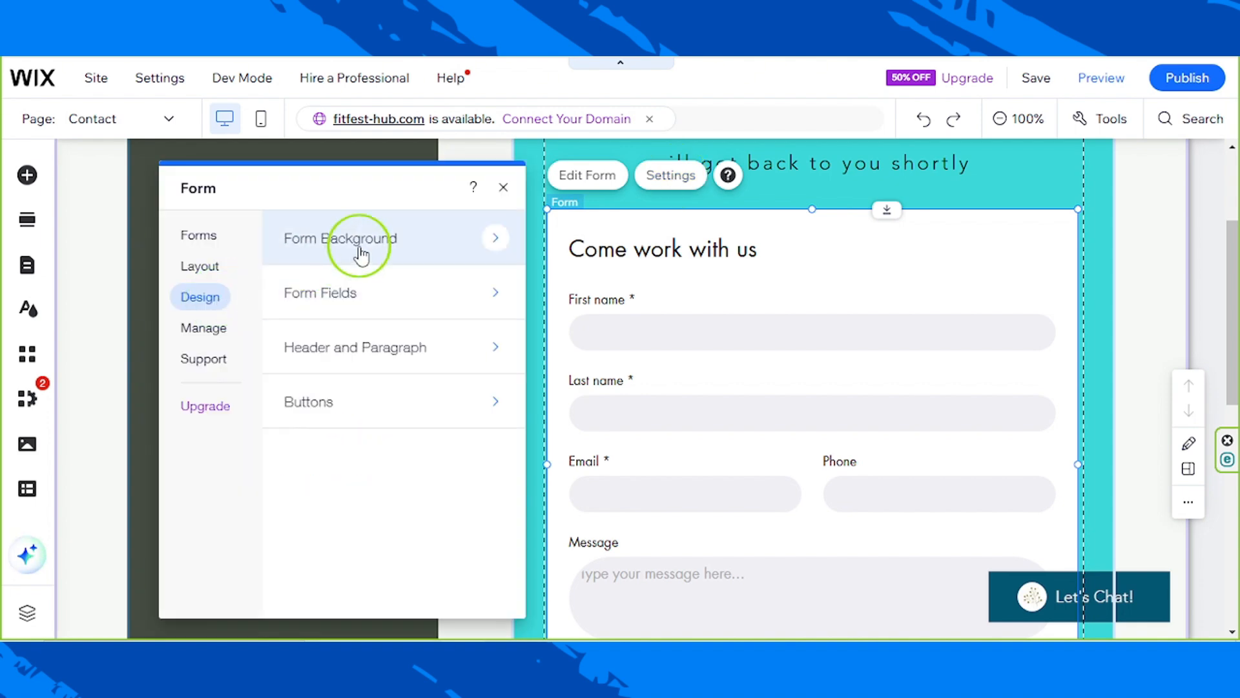
pyautogui.moveTo(383, 347); pyautogui.dragTo(252, 357)
pyautogui.click(586, 382)
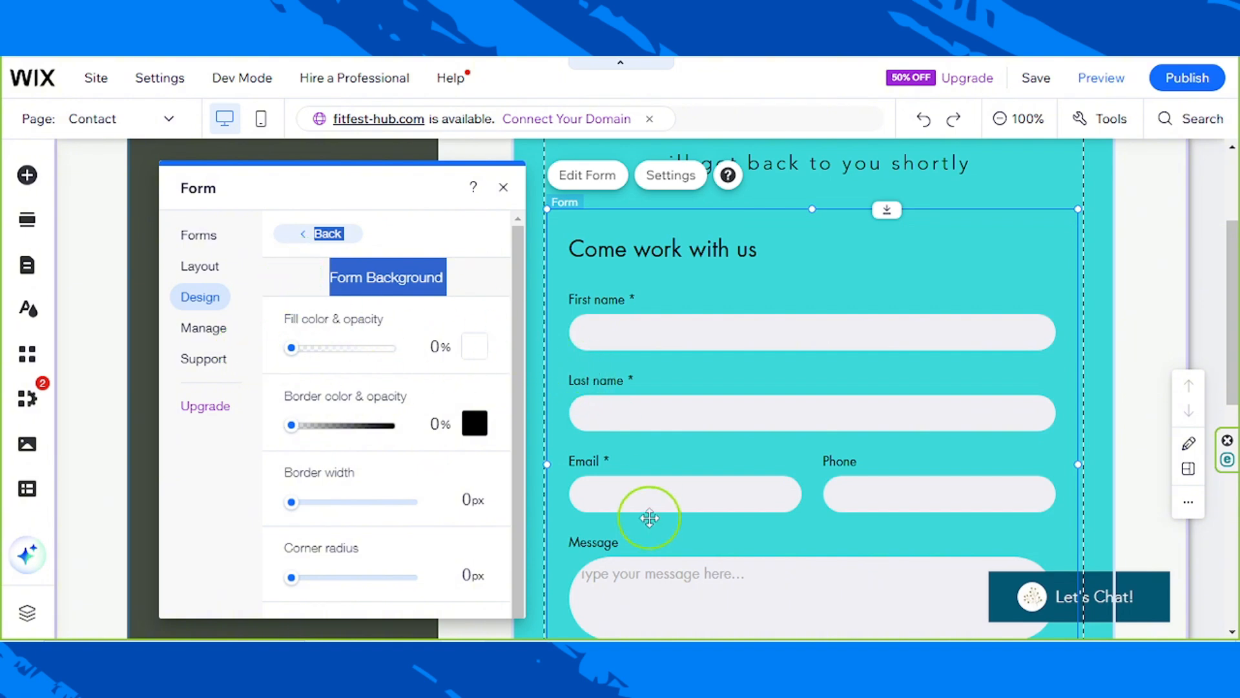
pyautogui.scroll(-3, 649, 516)
pyautogui.scroll(3, 649, 516)
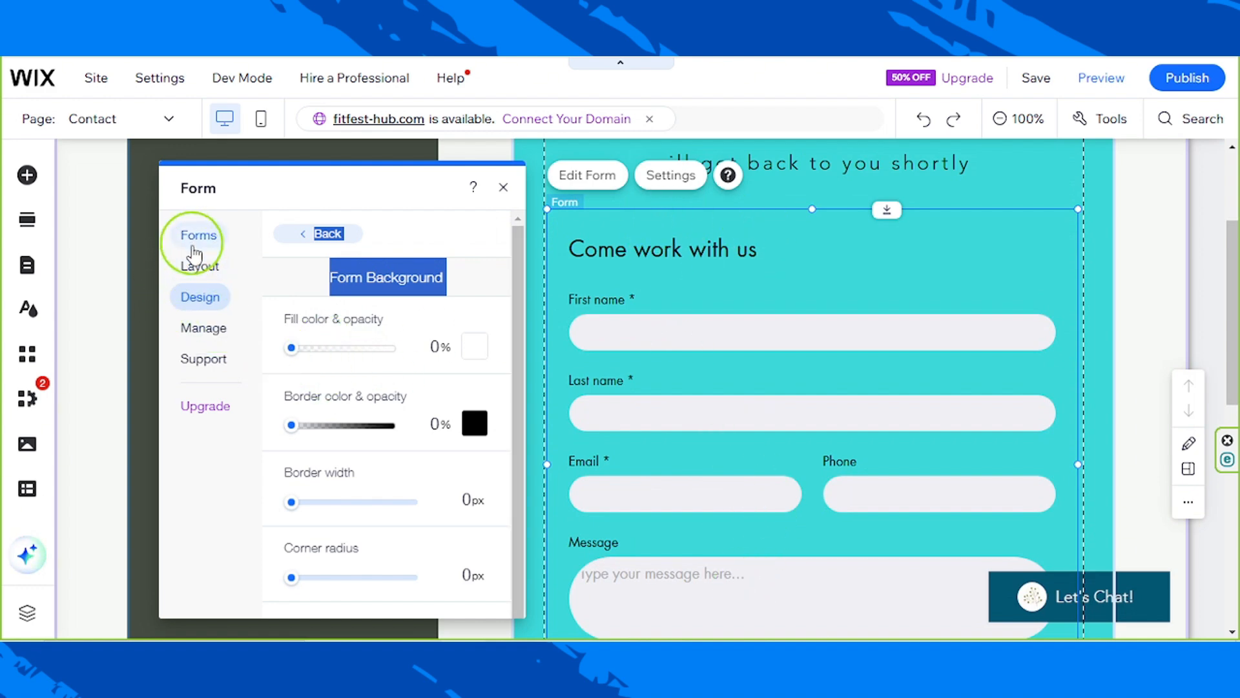
pyautogui.scroll(-1, 312, 429)
# Review the form container's padding and spacing options, close the form settings, and check the form on the page
pyautogui.click(194, 238)
pyautogui.click(193, 267)
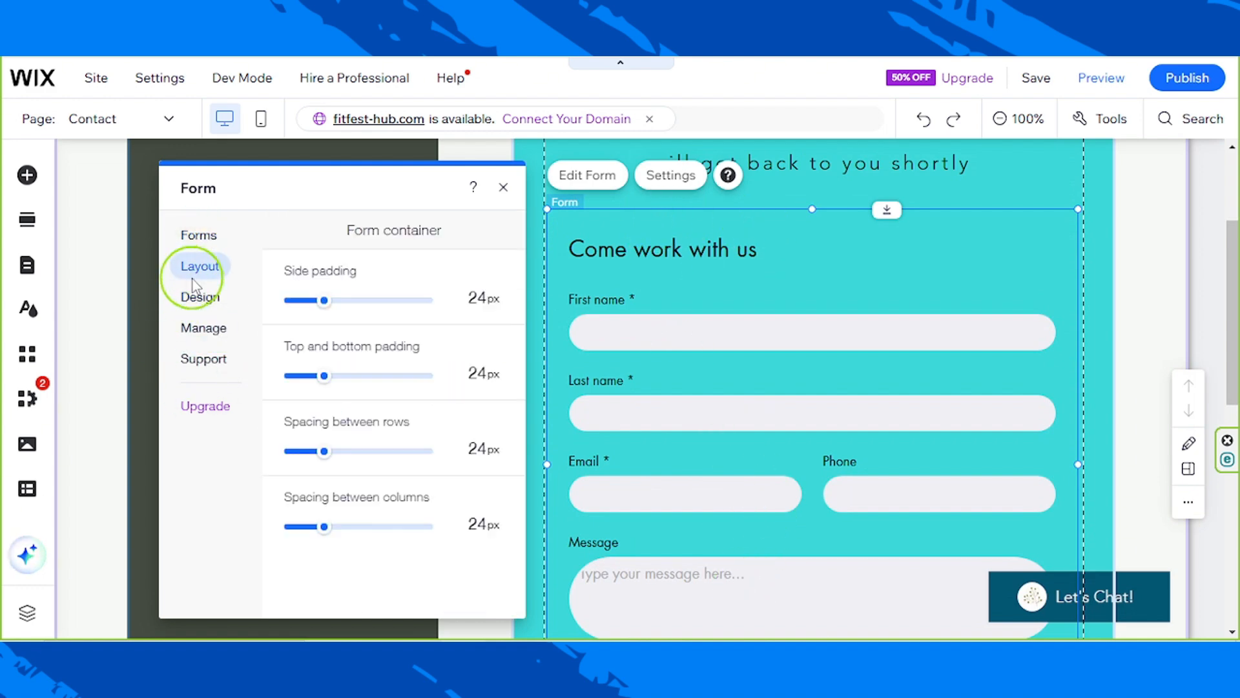
pyautogui.click(503, 188)
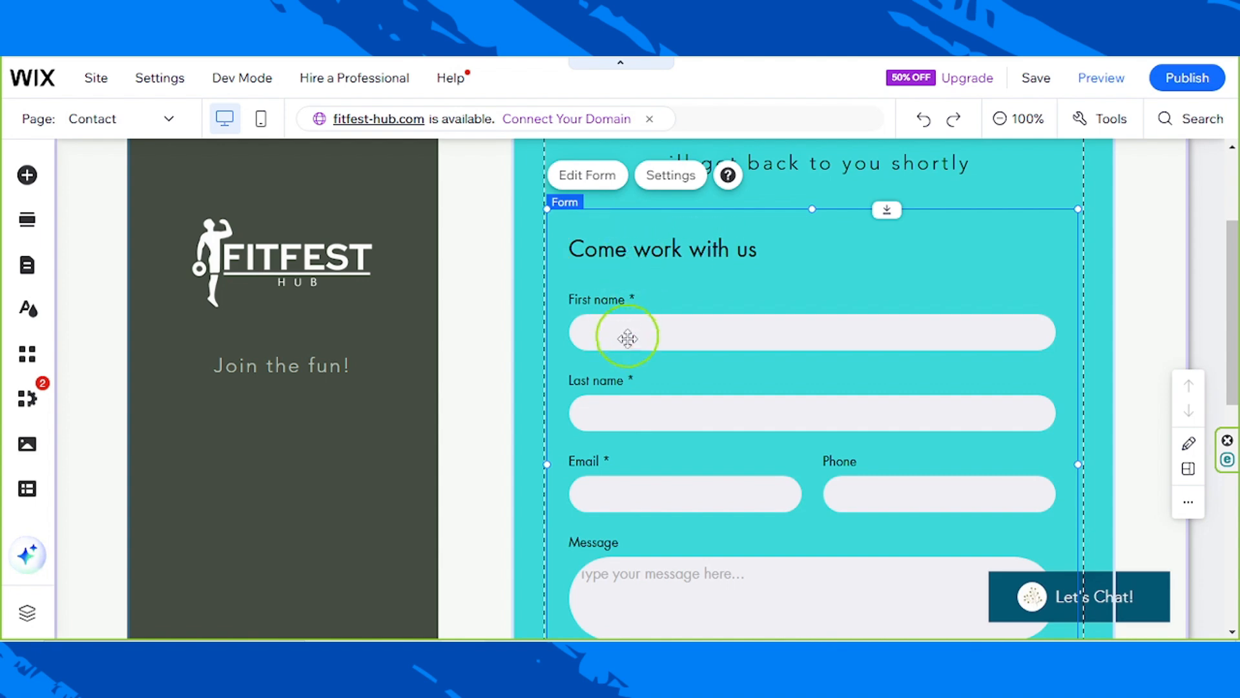
pyautogui.scroll(-4, 629, 335)
pyautogui.scroll(3, 629, 341)
pyautogui.scroll(1, 630, 342)
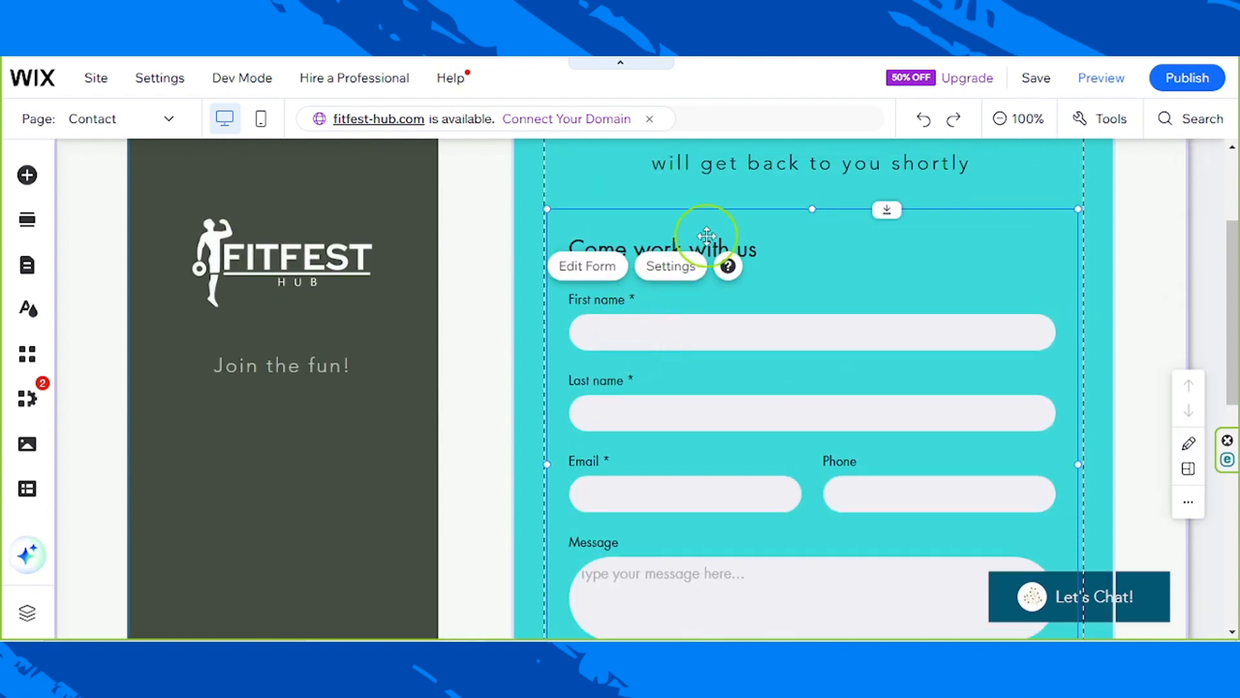
# Open the contact form for editing and replace its "Come work with us" heading with "Register"
pyautogui.click(566, 177)
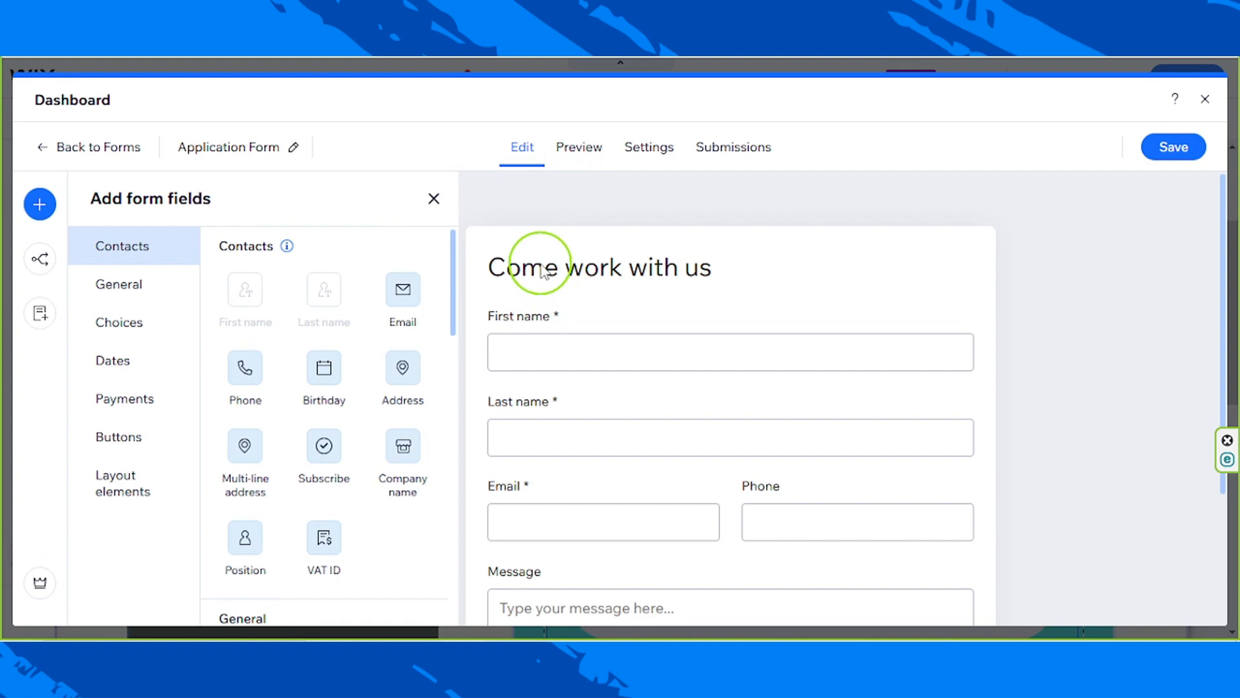
pyautogui.click(543, 271)
pyautogui.click(560, 226)
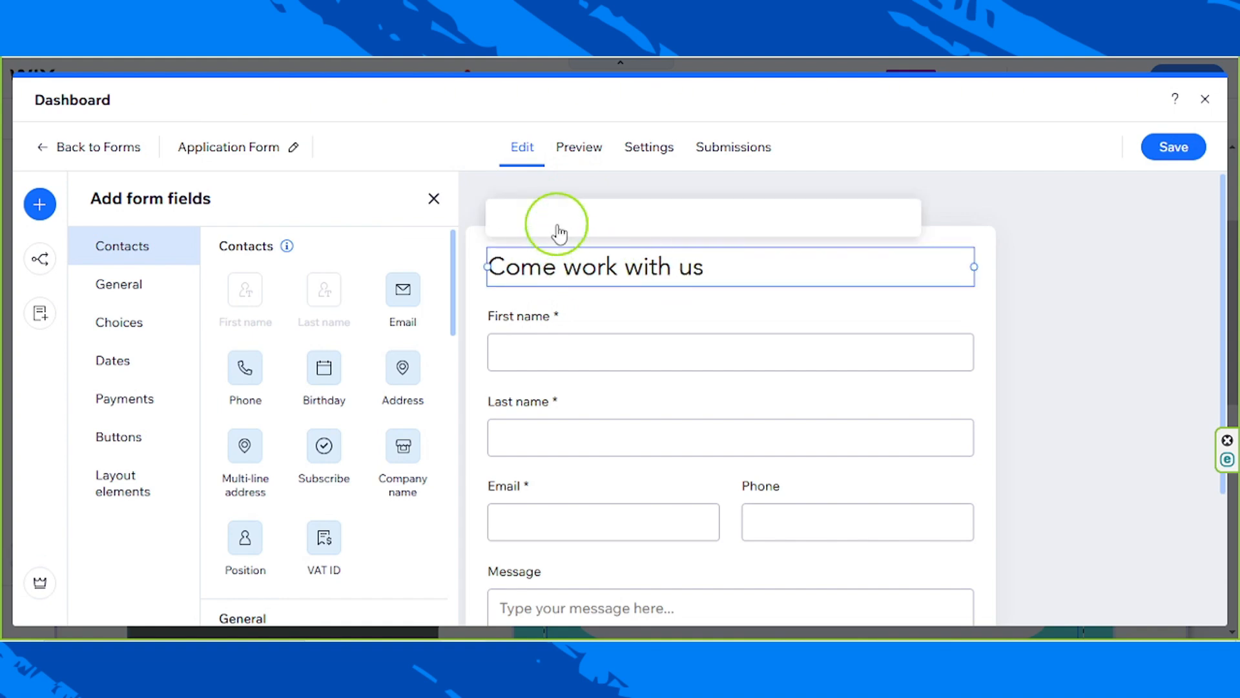
pyautogui.moveTo(725, 266); pyautogui.dragTo(493, 264)
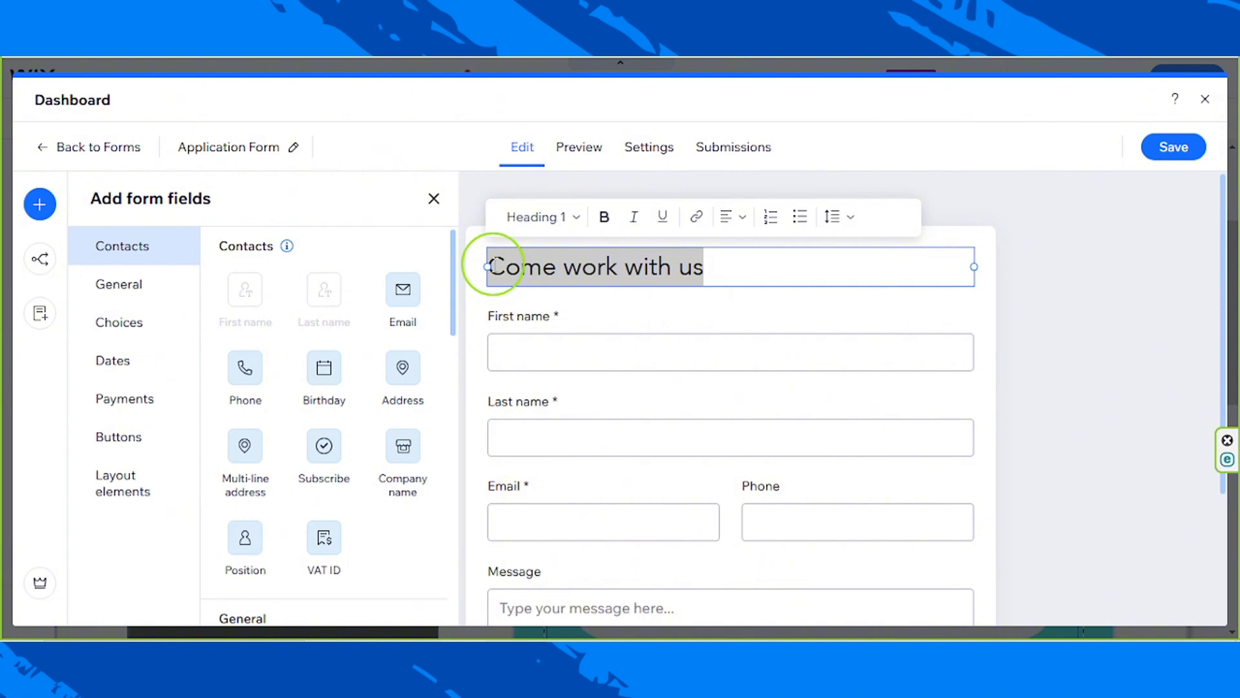
pyautogui.write('Register')
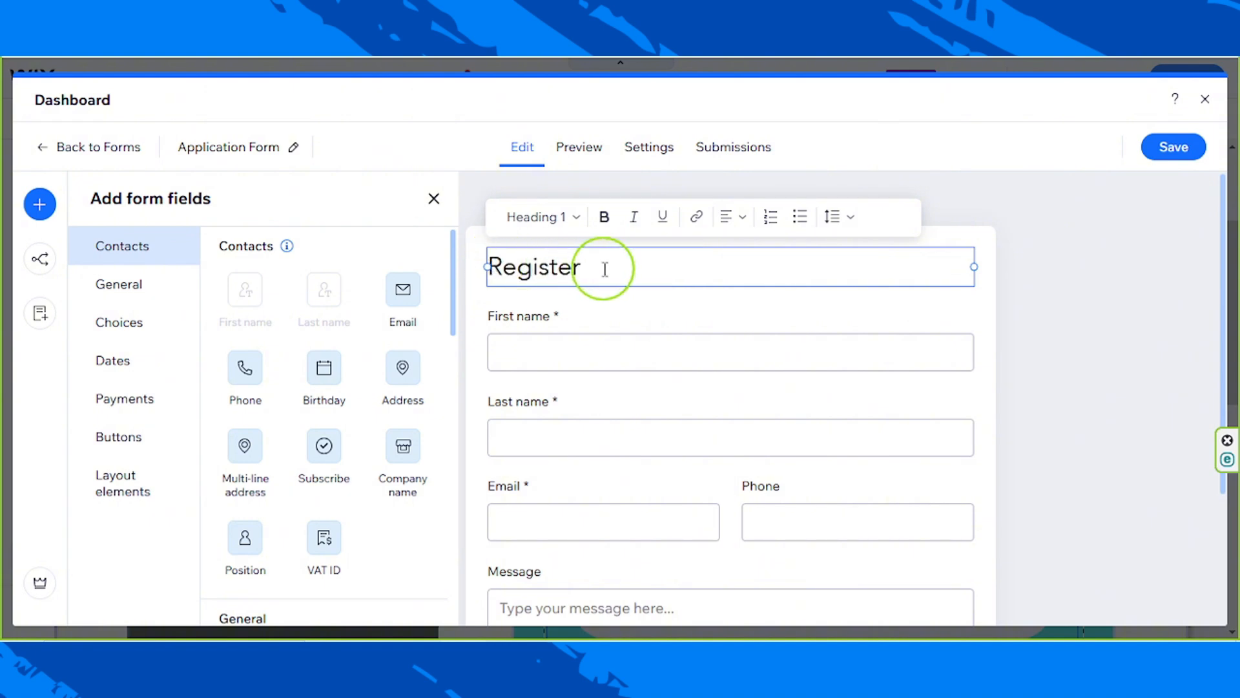
# Center the form's "Register" heading, then save the form and close the form editor
pyautogui.moveTo(486, 267); pyautogui.dragTo(559, 271)
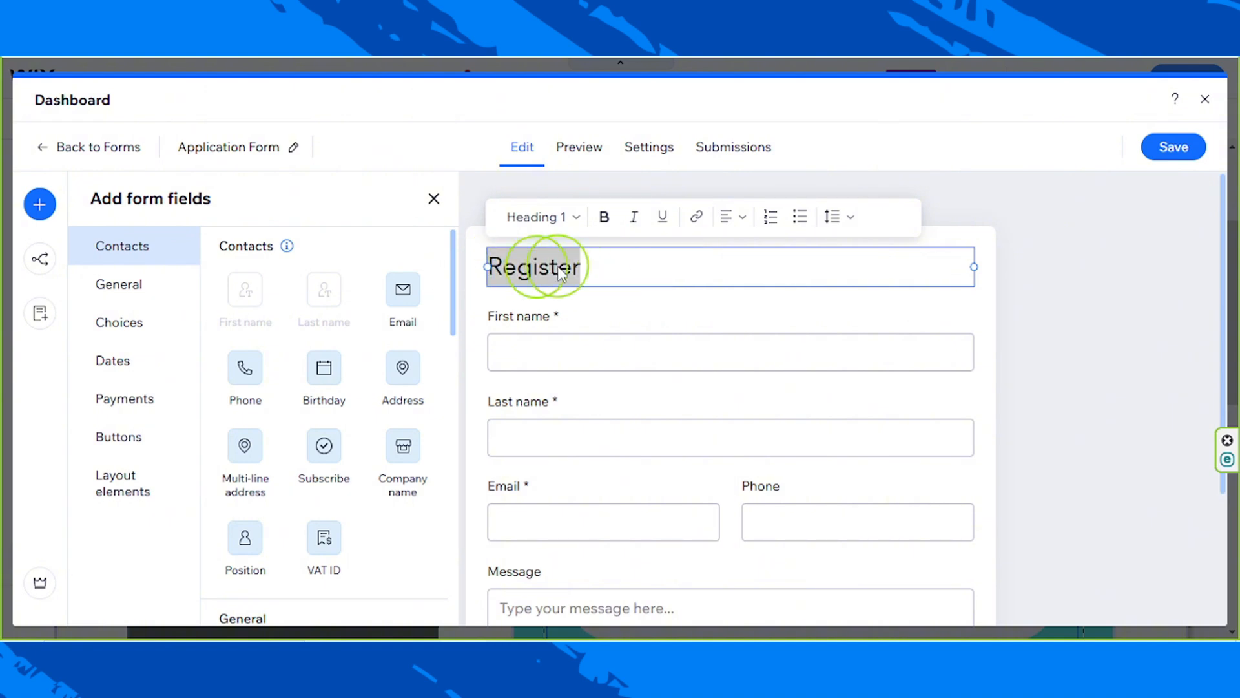
pyautogui.click(733, 218)
pyautogui.click(759, 294)
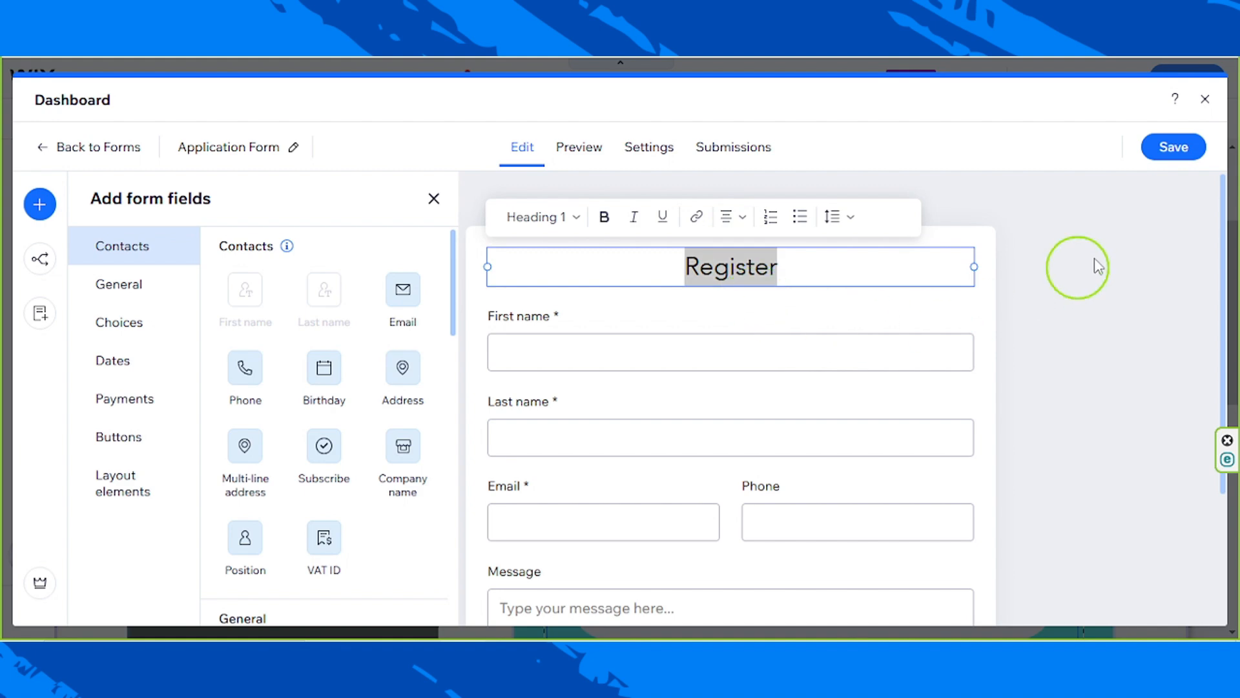
pyautogui.click(1175, 155)
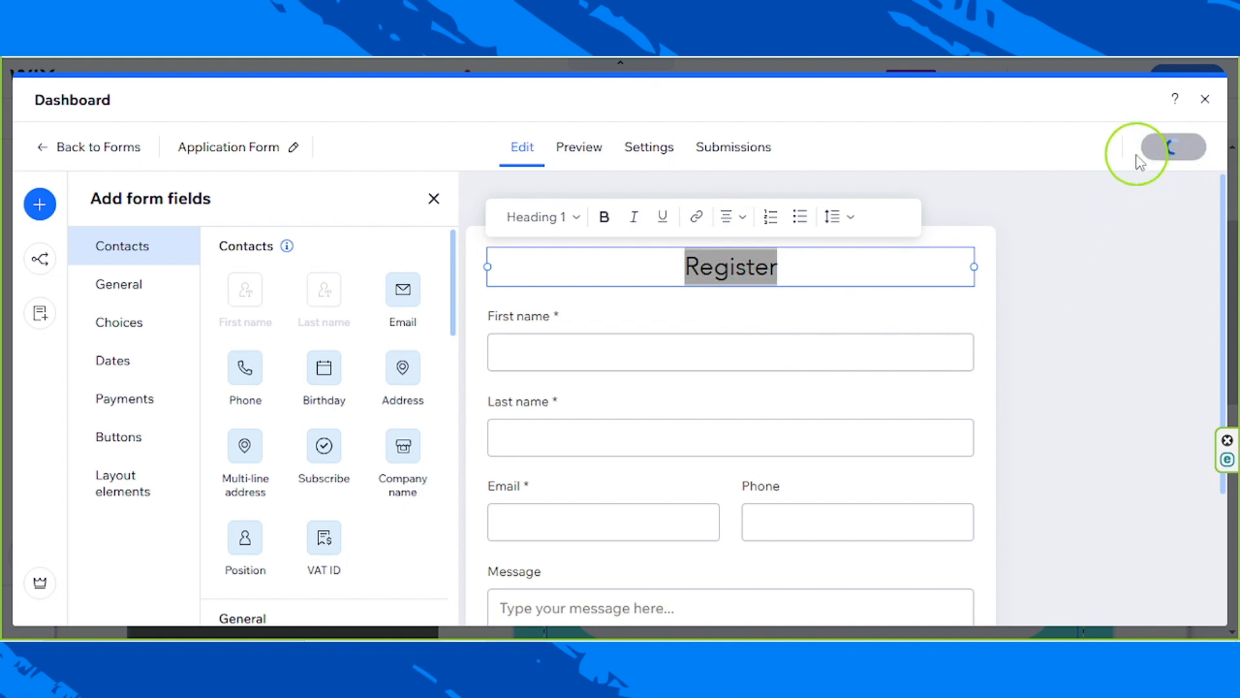
pyautogui.click(1205, 99)
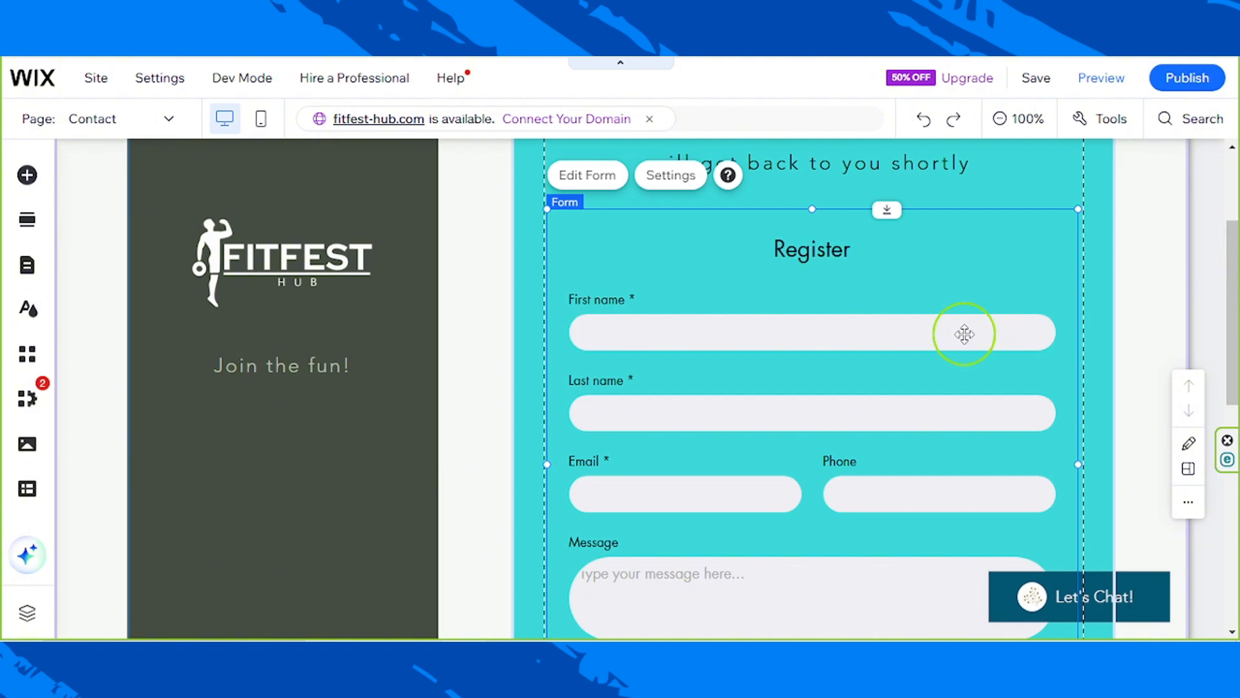
# Review the whole Contact page from the header through the form in the teal column to the footer
pyautogui.scroll(3, 913, 470)
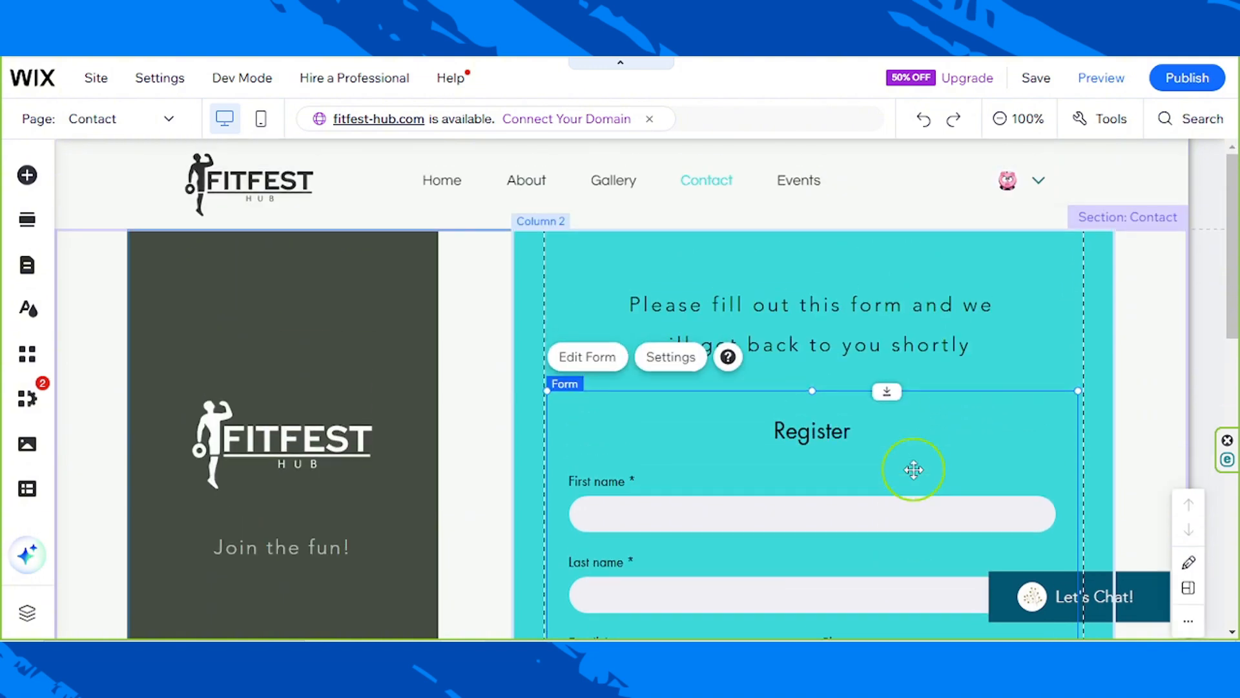
pyautogui.click(1077, 325)
pyautogui.scroll(-4, 970, 476)
pyautogui.scroll(-5, 970, 475)
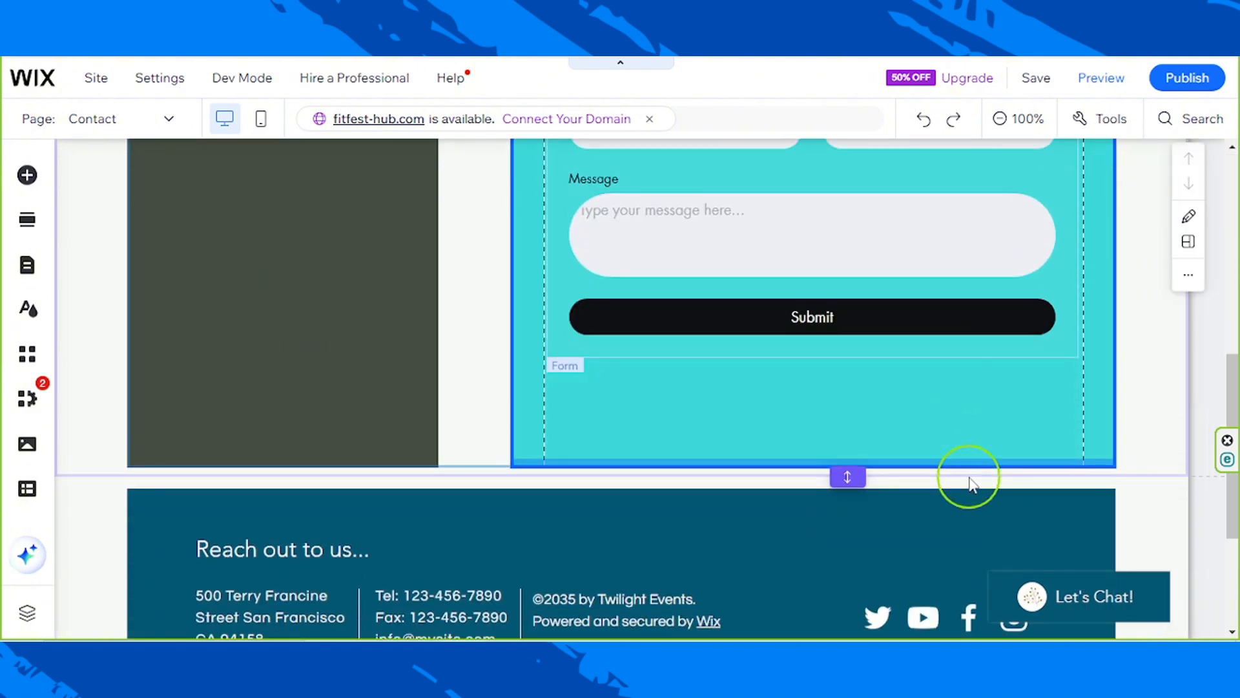
pyautogui.scroll(5, 968, 474)
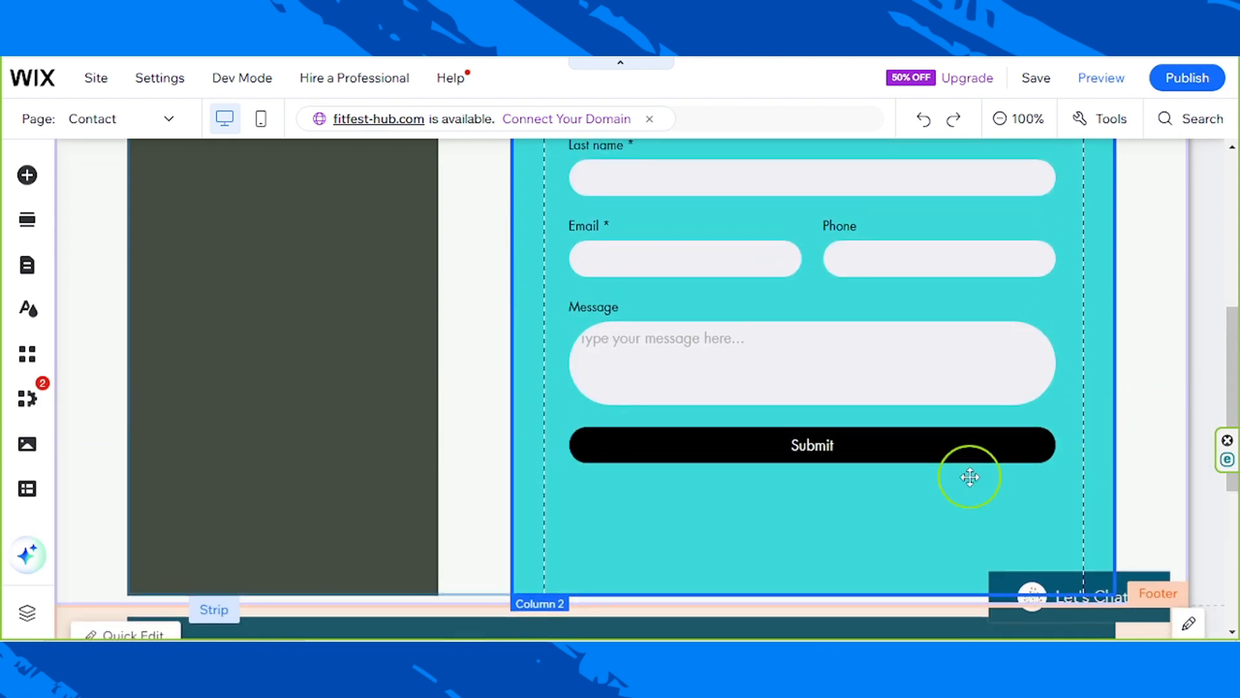
pyautogui.scroll(1, 969, 476)
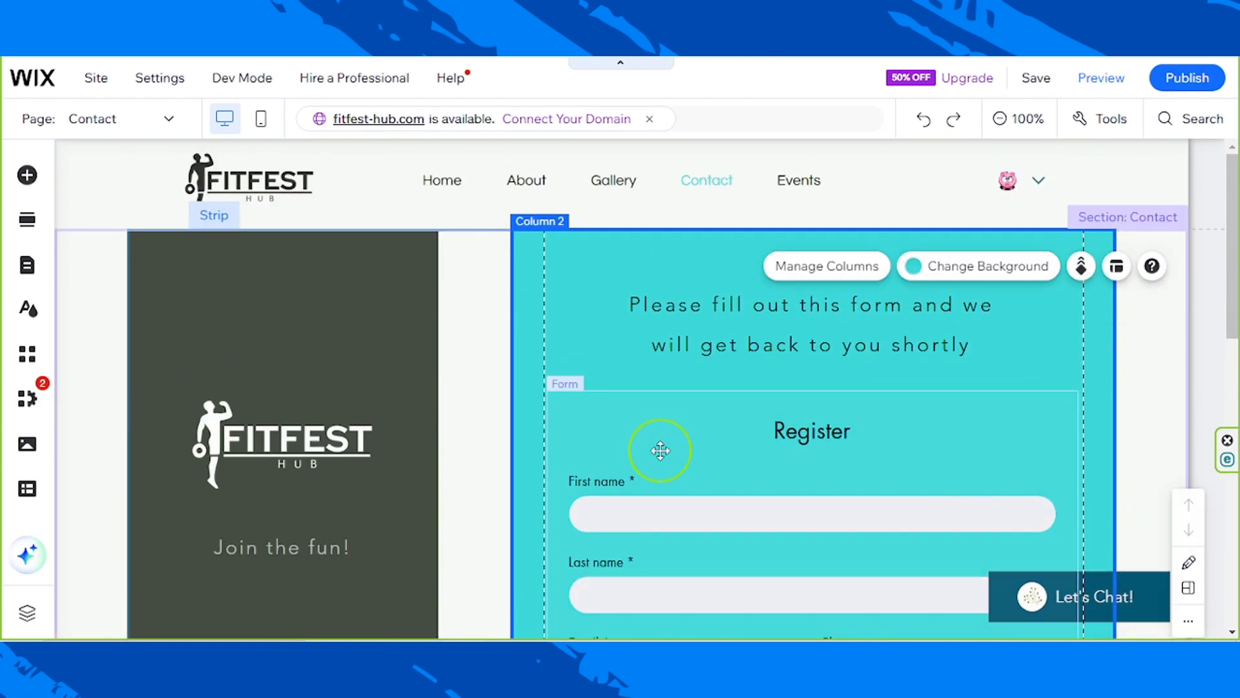
pyautogui.scroll(-4, 660, 446)
pyautogui.scroll(-4, 665, 433)
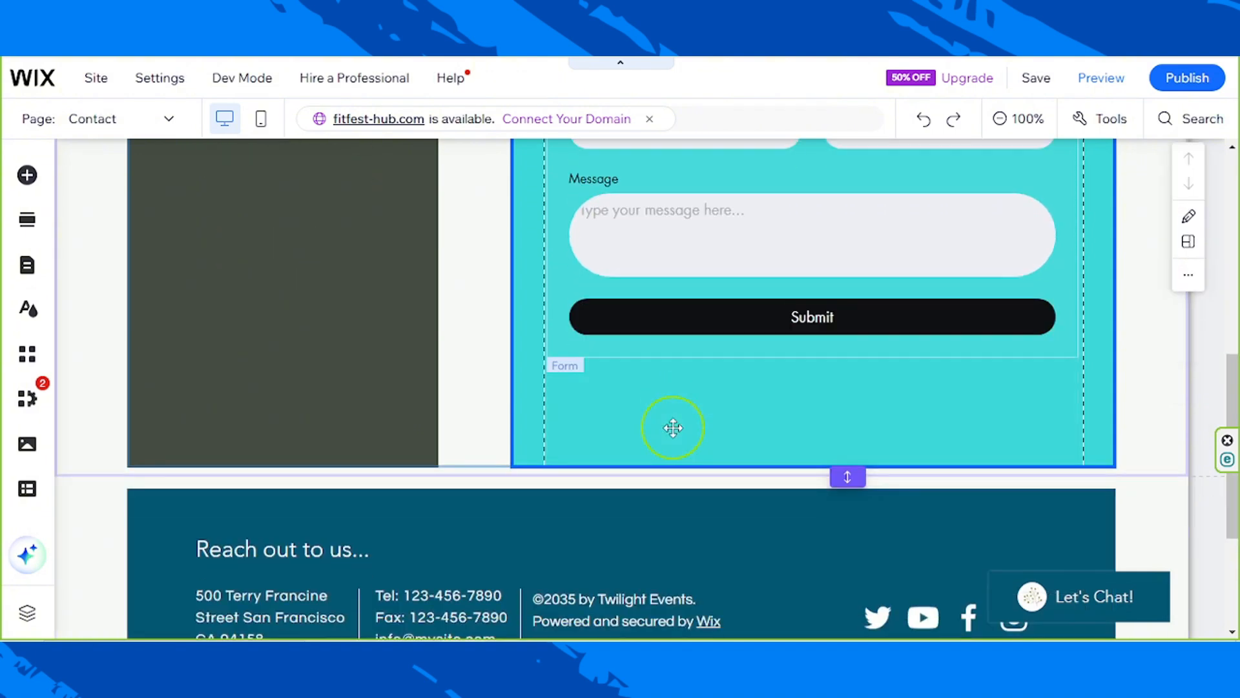
pyautogui.scroll(-4, 674, 428)
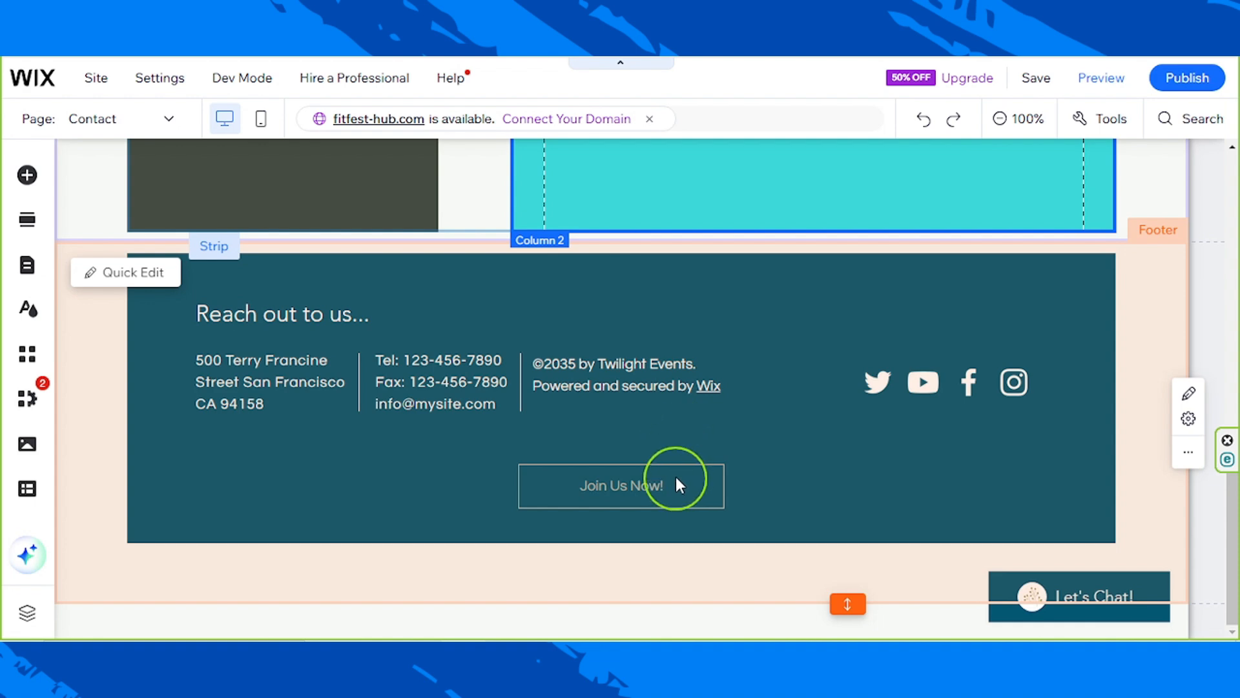
pyautogui.scroll(12, 676, 481)
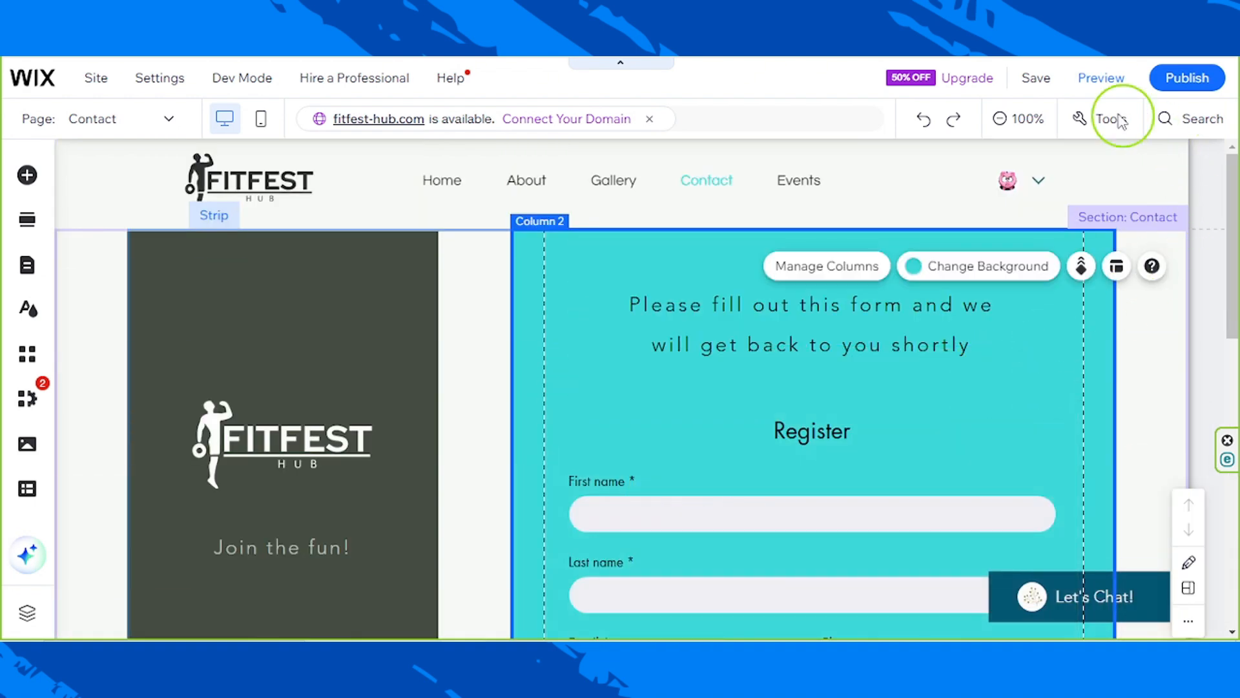
# Save the site and dismiss the save confirmation without publishing
pyautogui.click(1032, 77)
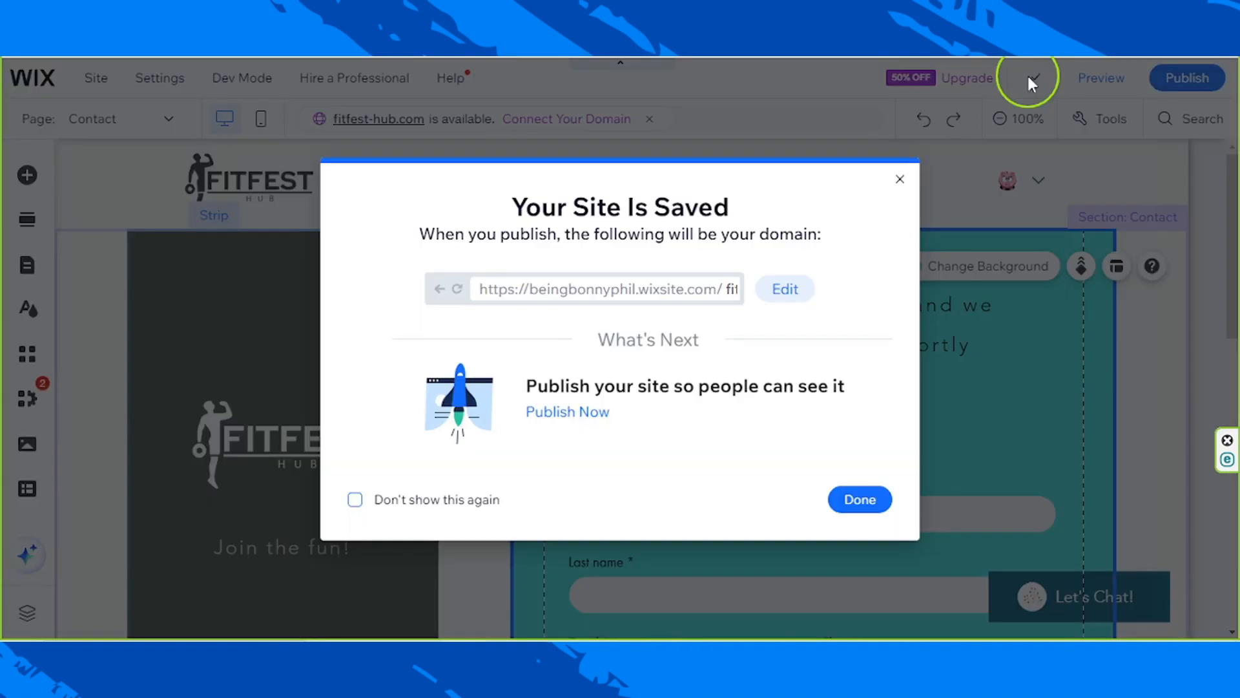
pyautogui.click(858, 510)
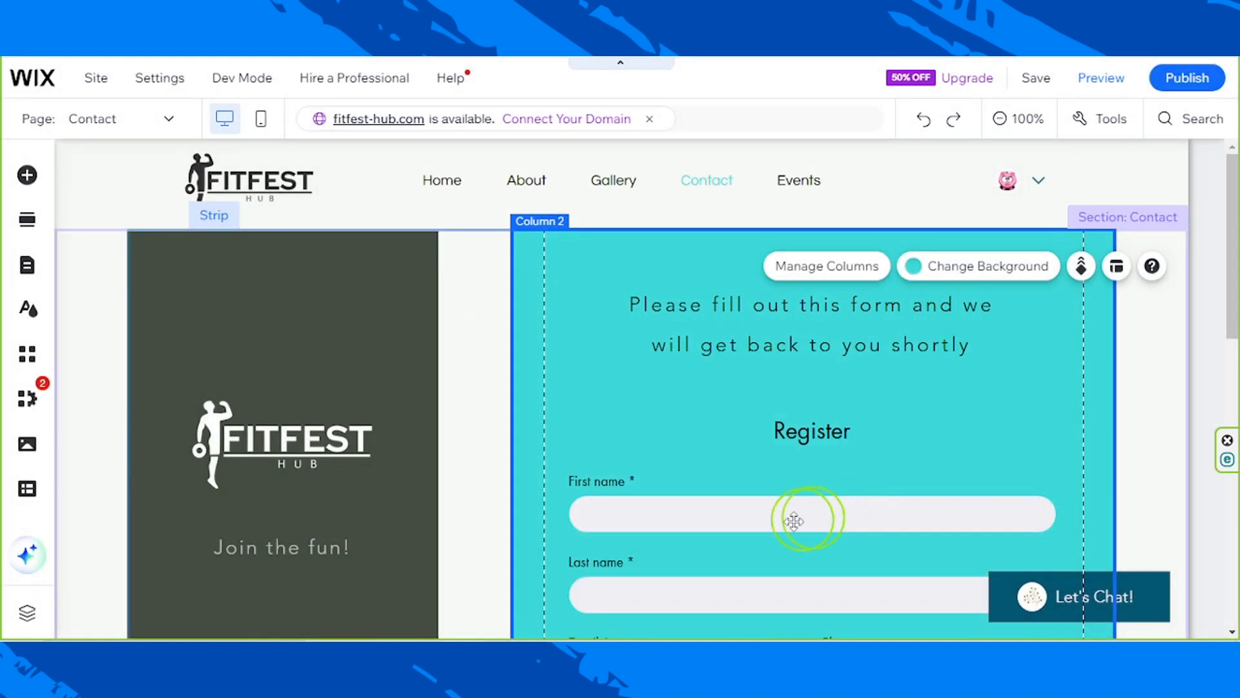